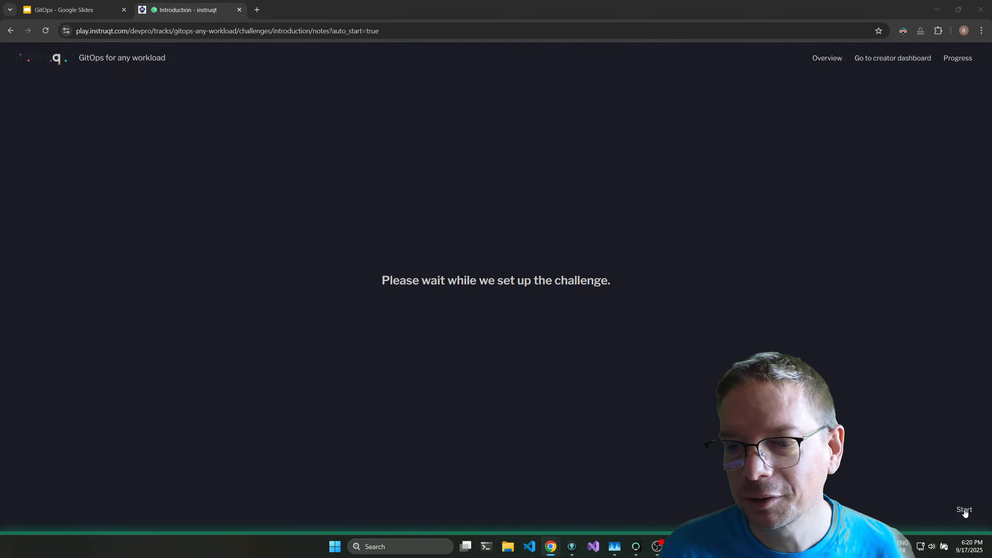
Start the Introduction challenge and examine the enlarged virtual lab schema, closing it when done.
click(964, 510)
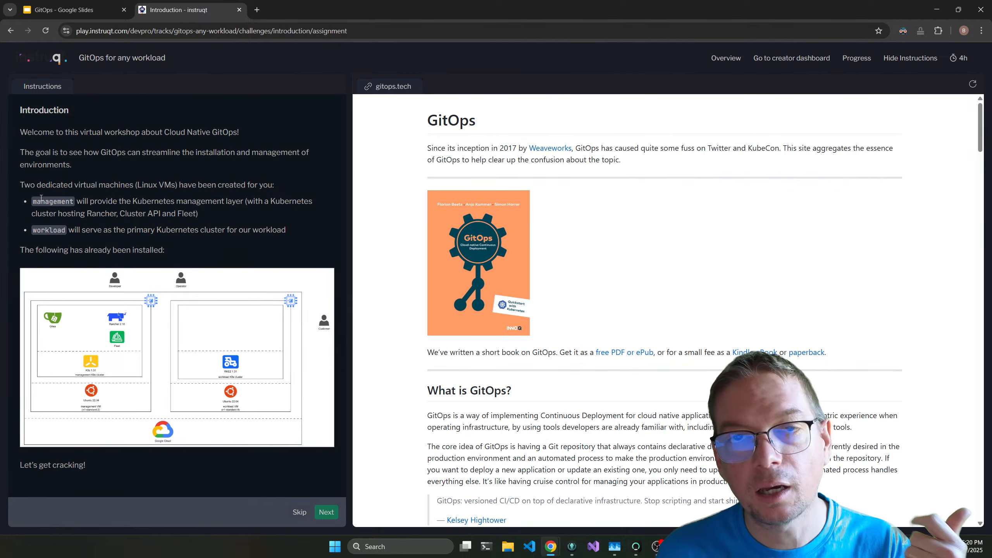
click(152, 312)
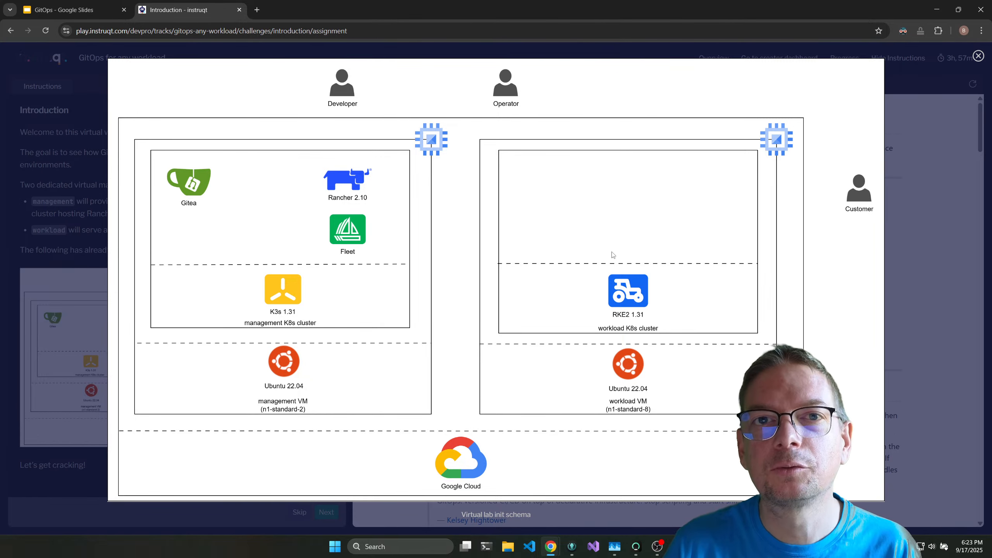
click(371, 506)
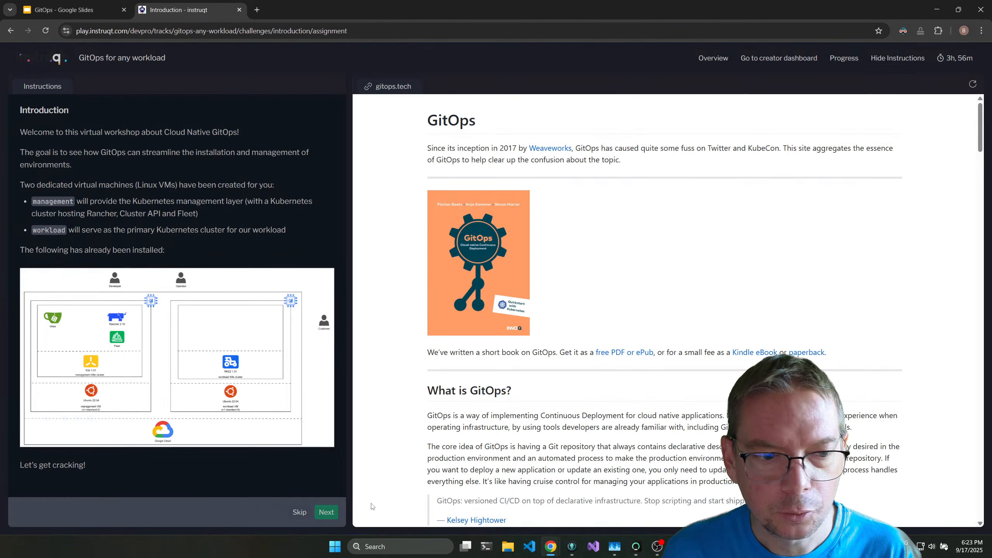
Complete the Introduction challenge, proceed to the Management cluster challenge, and expand its Management cluster and Rancher instructions.
click(326, 513)
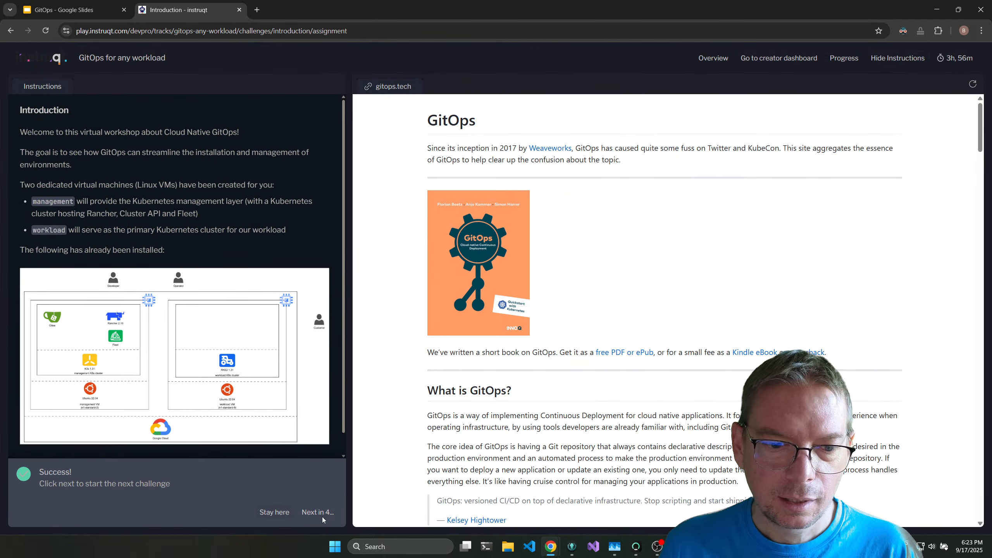
click(324, 512)
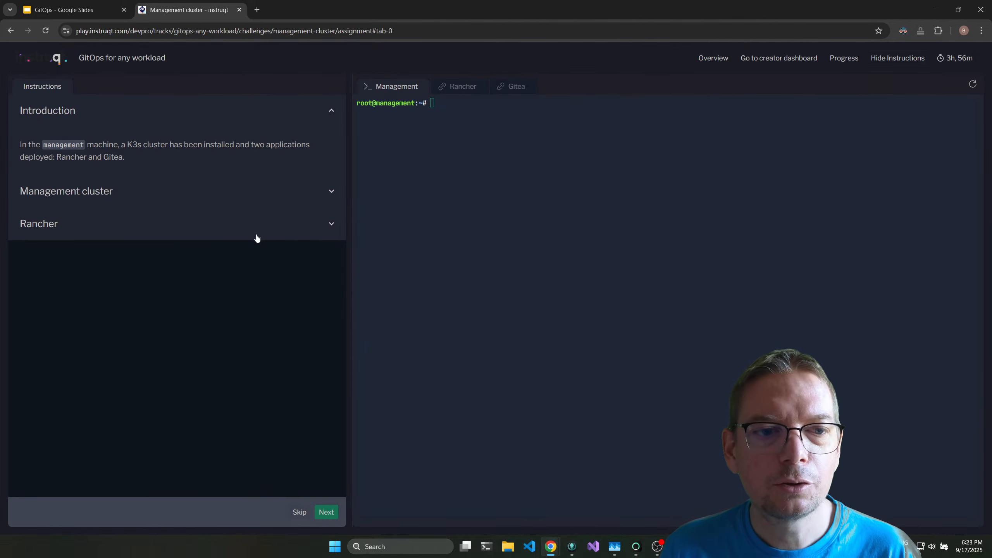
click(256, 236)
click(186, 197)
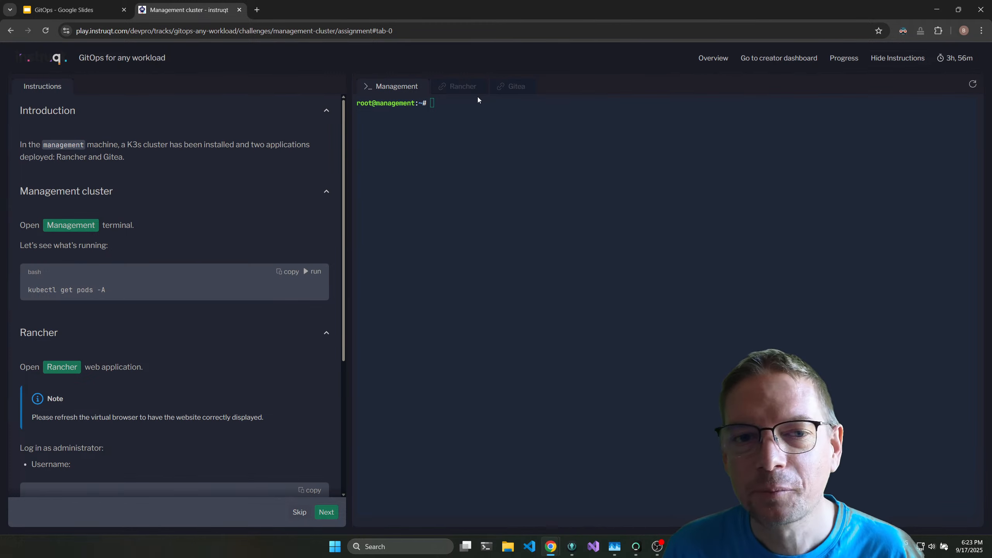
In the Management terminal, list the home directory contents with ls and run kubectl get pods -A.
click(469, 146)
text(ls)
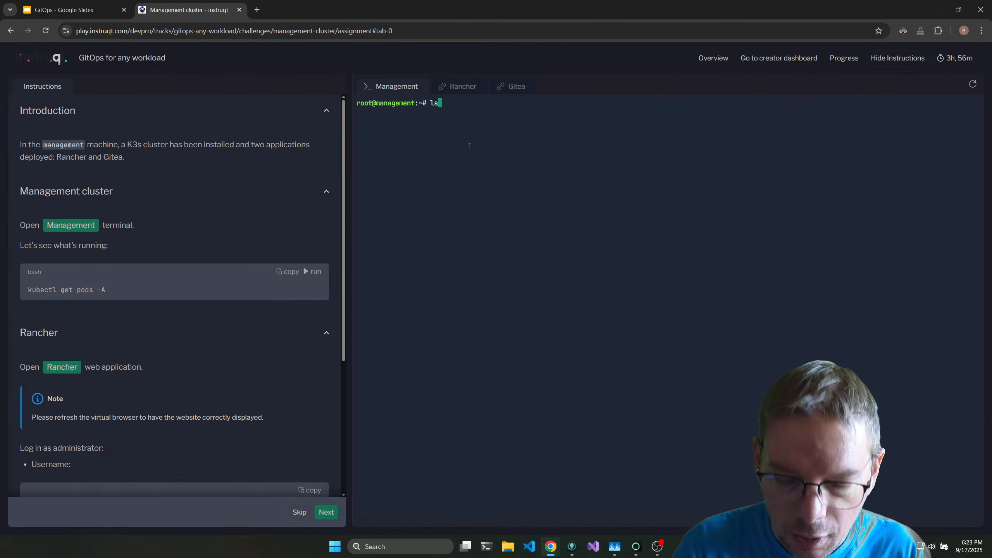
key(Return)
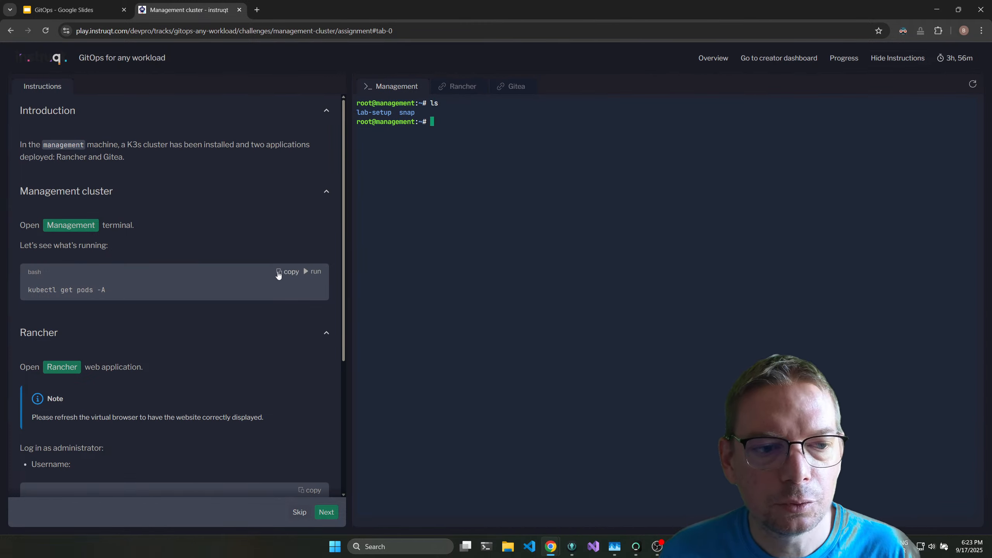
click(315, 272)
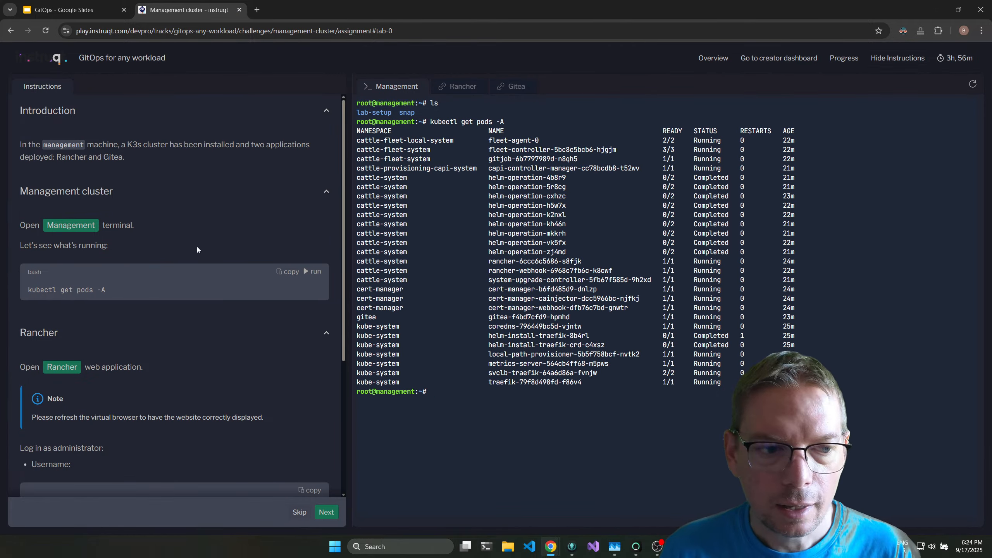
Open the Rancher web application and log in as local user admin, using the password given in the instructions.
scroll(197, 247, down, 5)
click(457, 90)
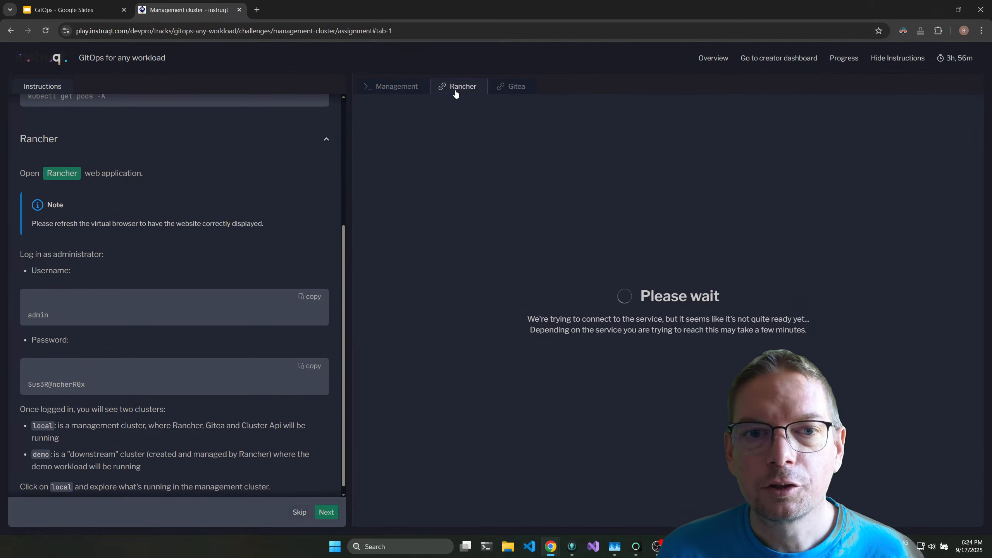
click(392, 107)
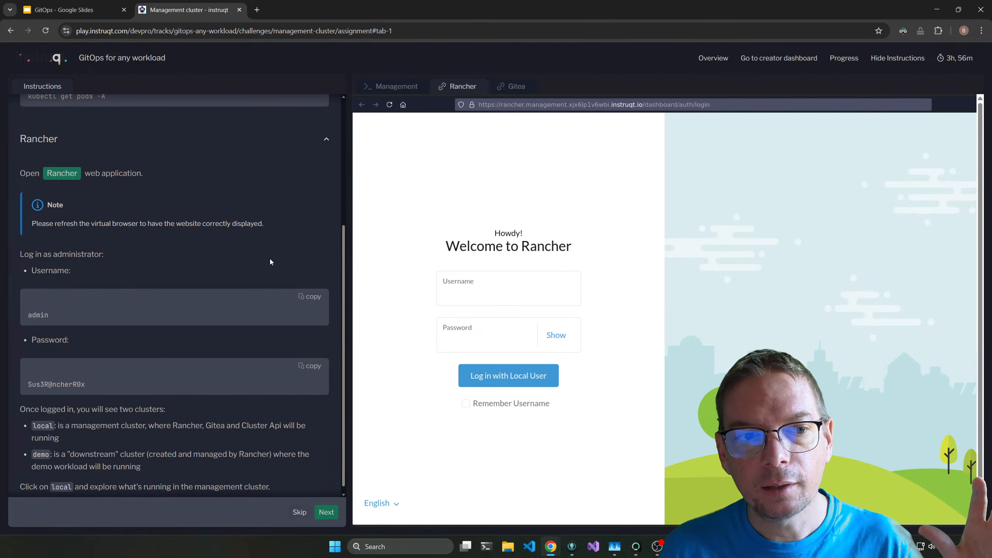
scroll(234, 275, down, 1)
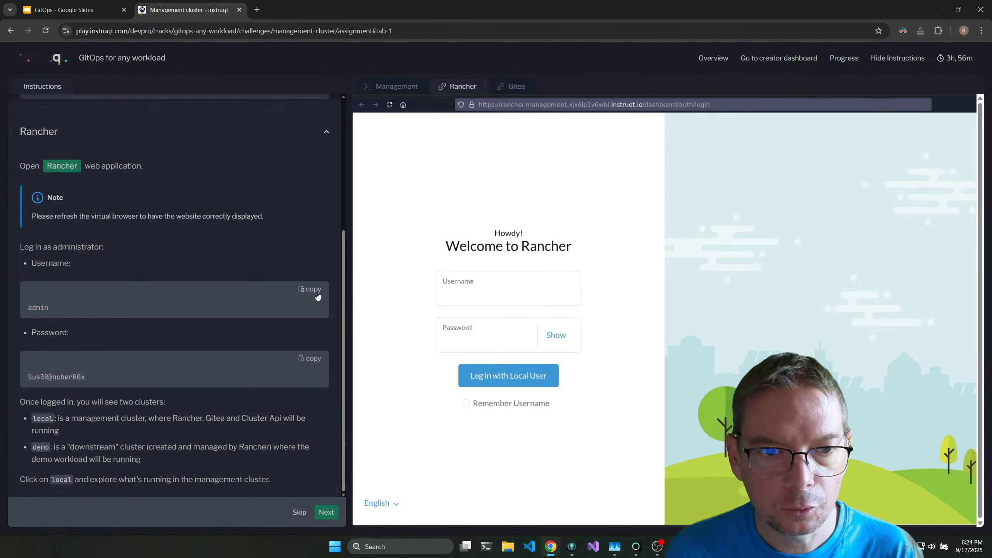
click(488, 296)
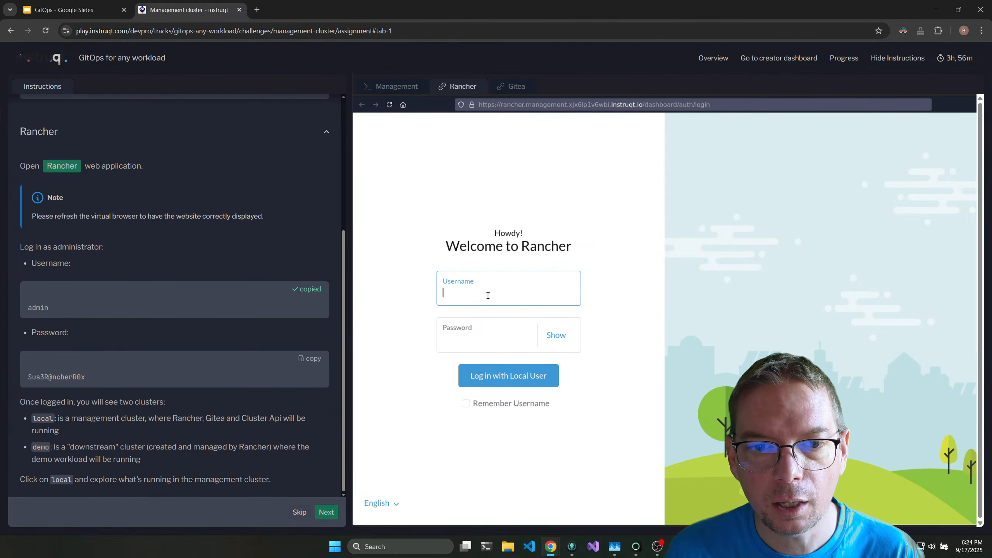
click(302, 362)
click(467, 343)
key(ctrl+v)
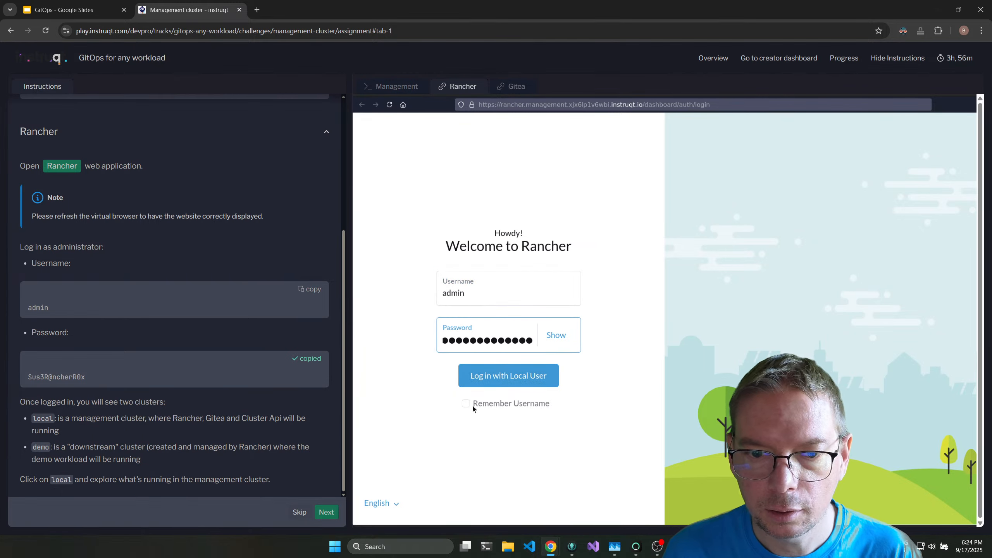
click(497, 378)
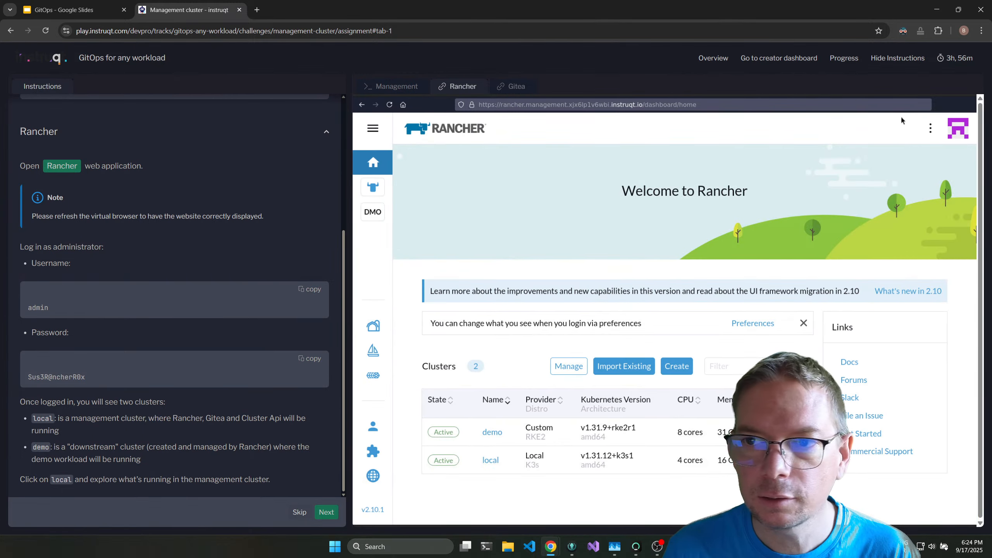
Set the Rancher theme preference to Dark and return to the Rancher home page.
click(956, 136)
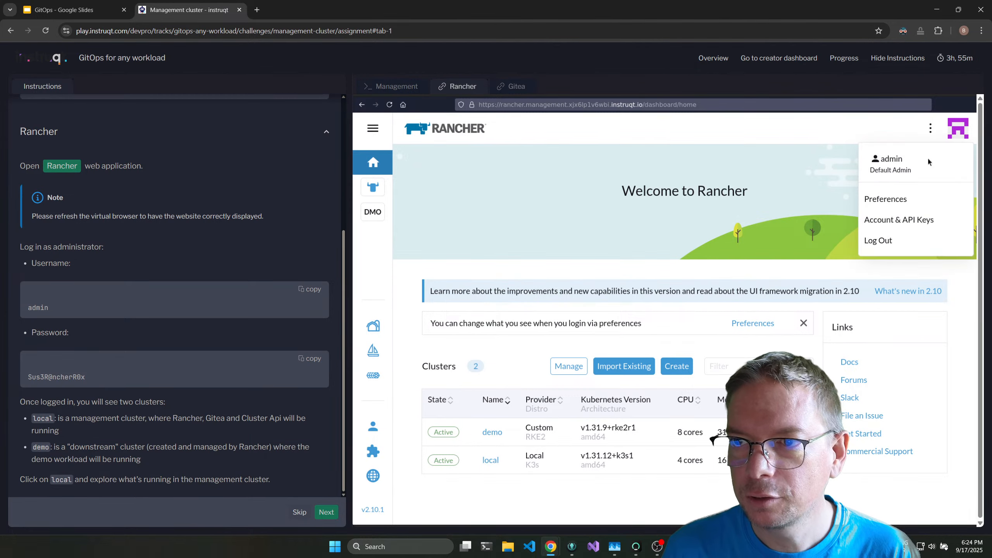
click(905, 197)
click(528, 320)
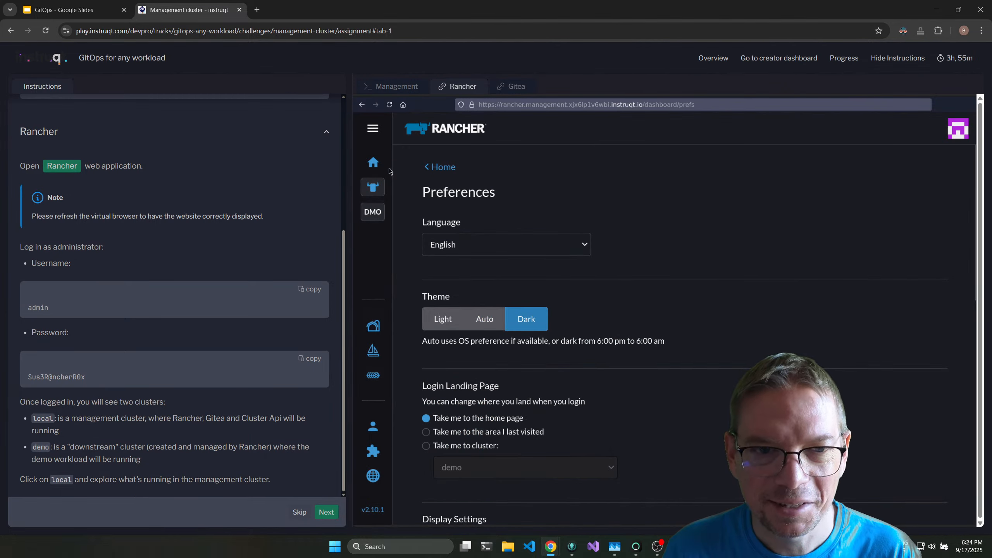
click(386, 165)
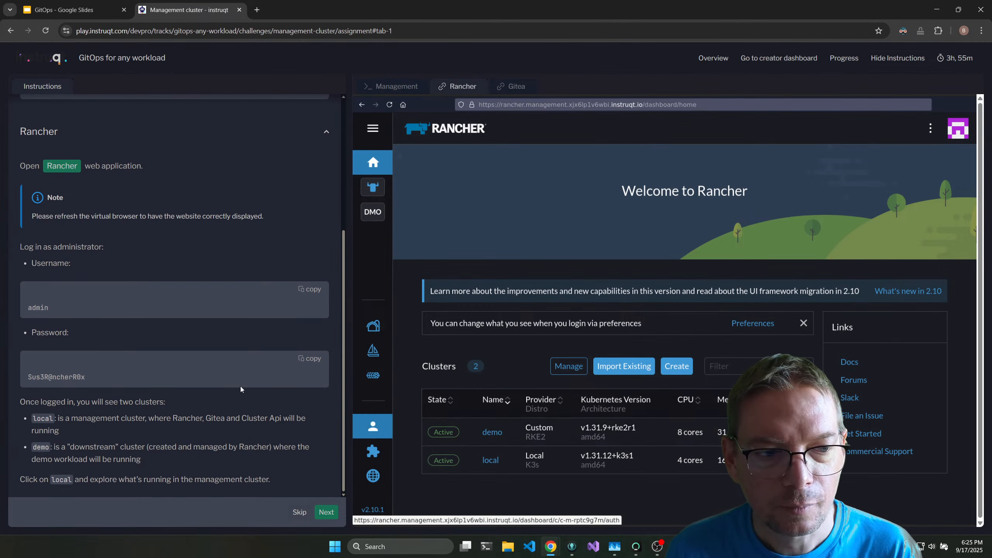
Open the local cluster's dashboard, look it over, and display the cluster's installed apps.
click(493, 461)
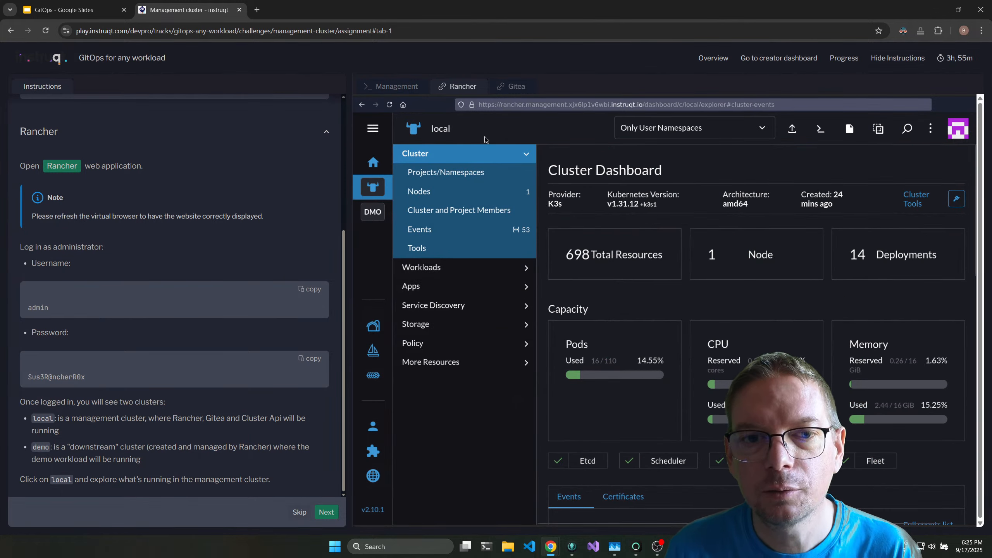
scroll(650, 420, down, 1)
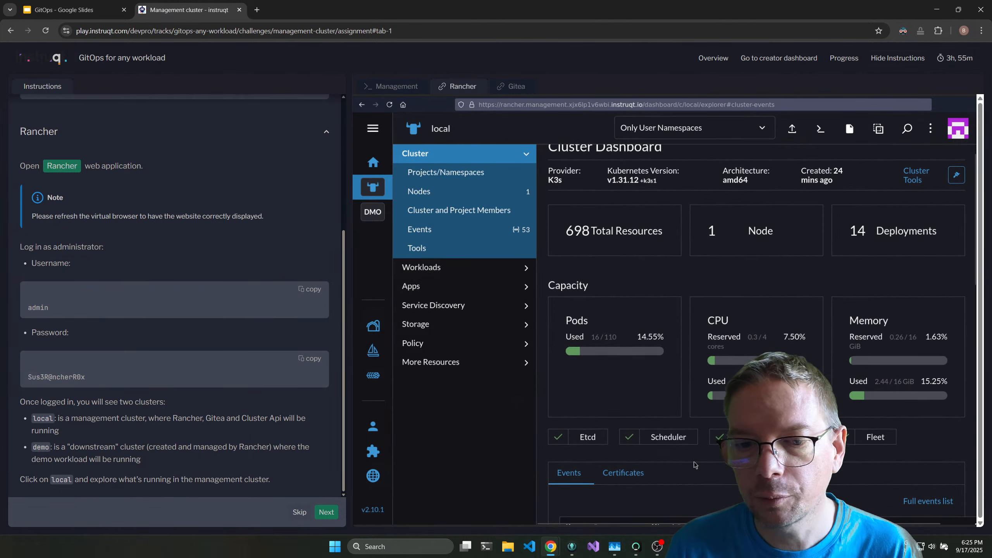
click(436, 289)
click(448, 233)
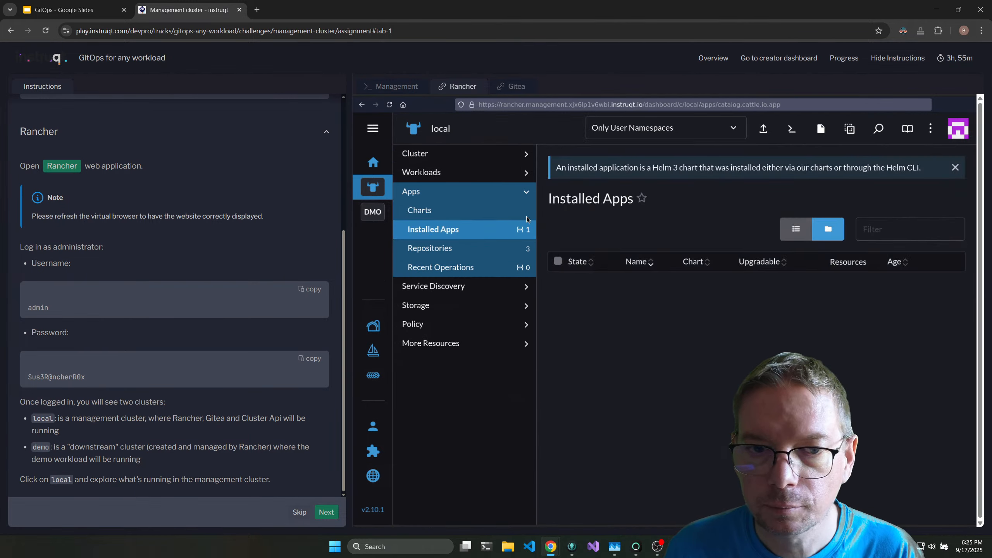
Set the namespace filter to All Namespaces and review the installed apps and their charts in the local cluster.
click(664, 128)
click(625, 172)
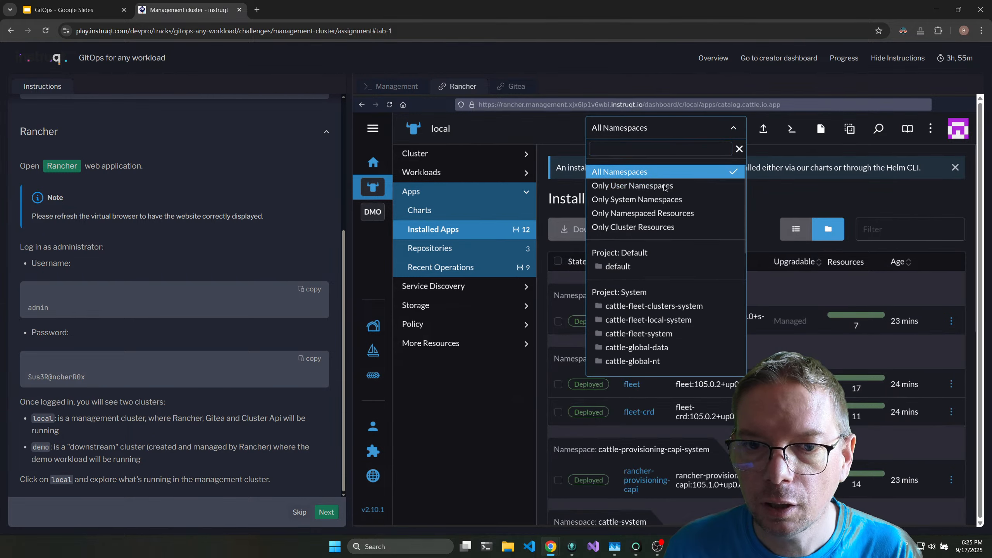
click(894, 327)
scroll(756, 281, down, 4)
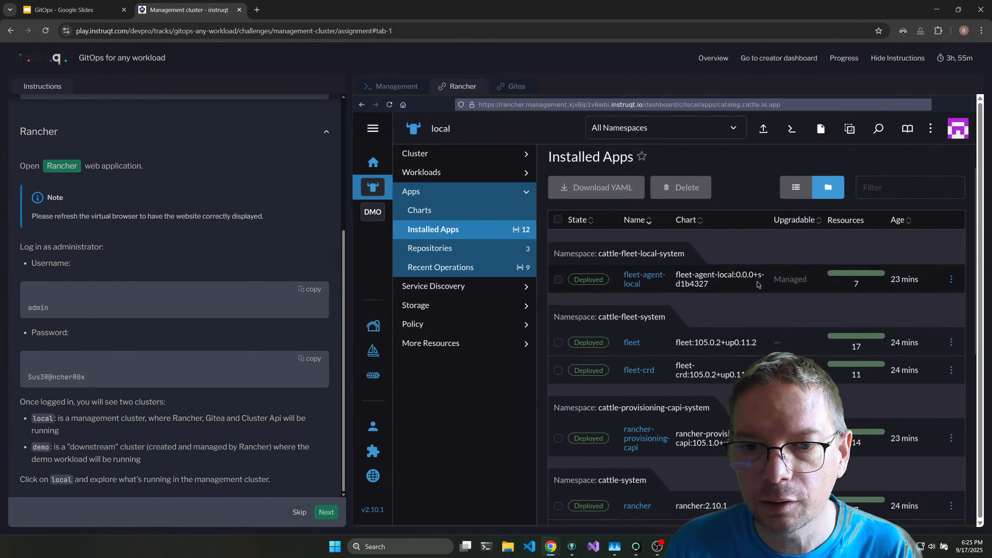
scroll(756, 282, down, 5)
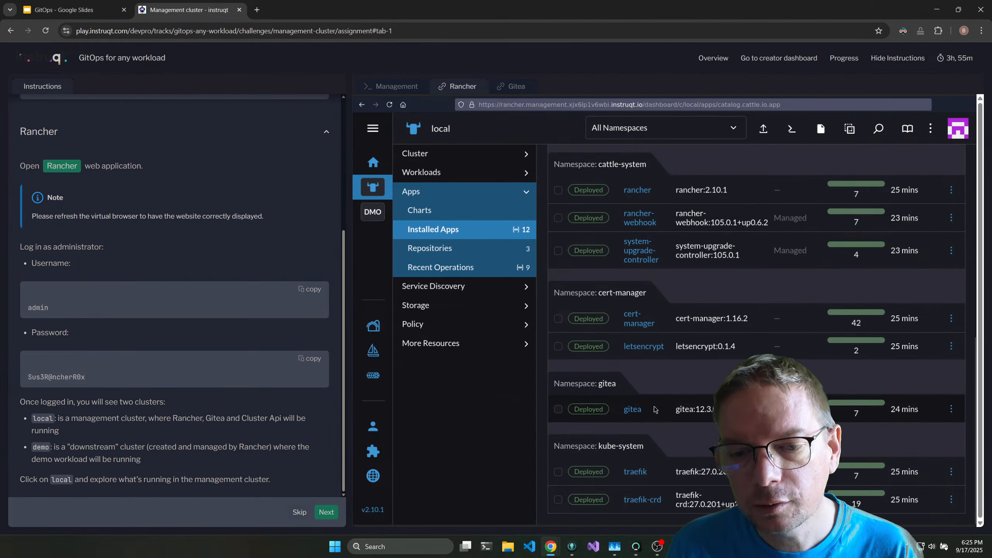
scroll(651, 394, up, 3)
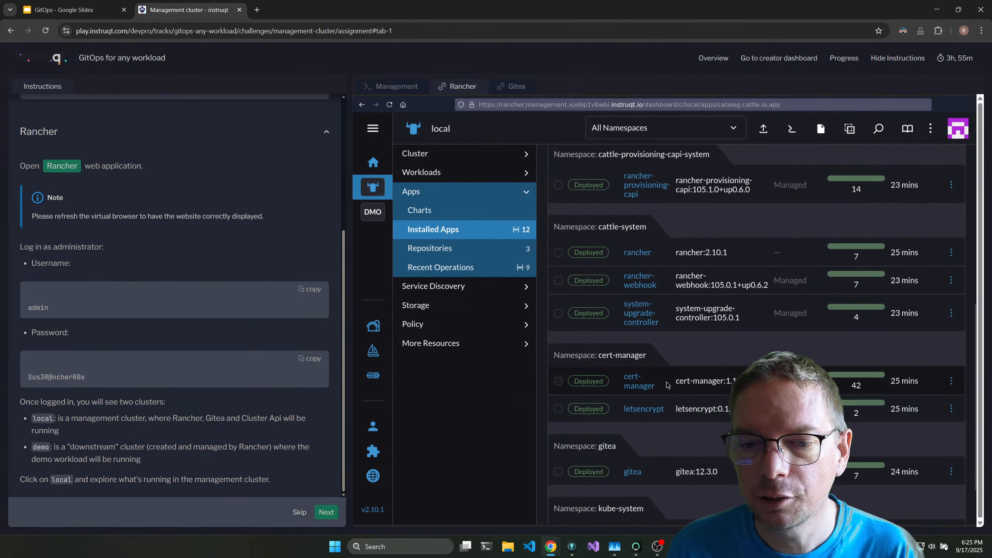
scroll(662, 383, up, 3)
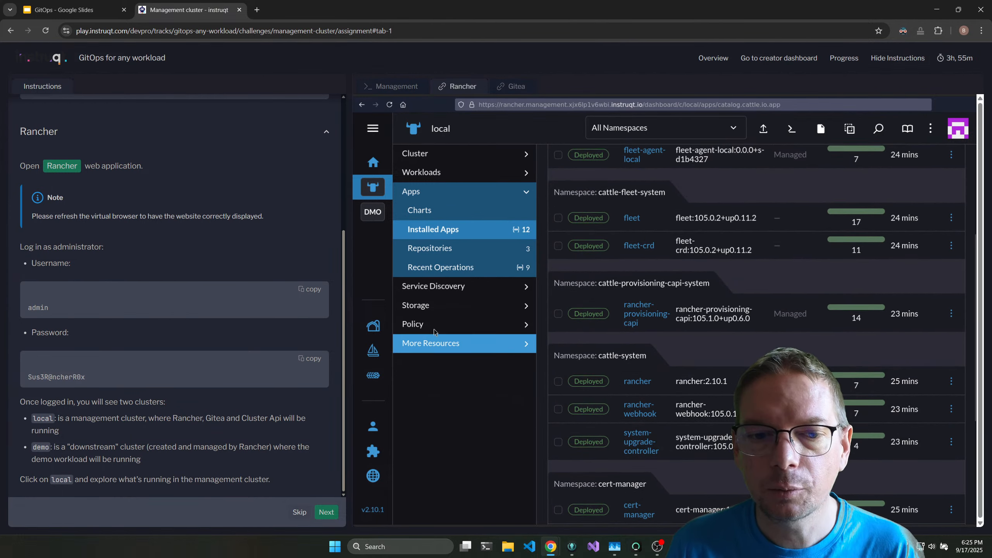
Display the local cluster's ingresses, check the rancher ingress URL in a separate browser tab, and close that tab.
click(449, 286)
click(445, 252)
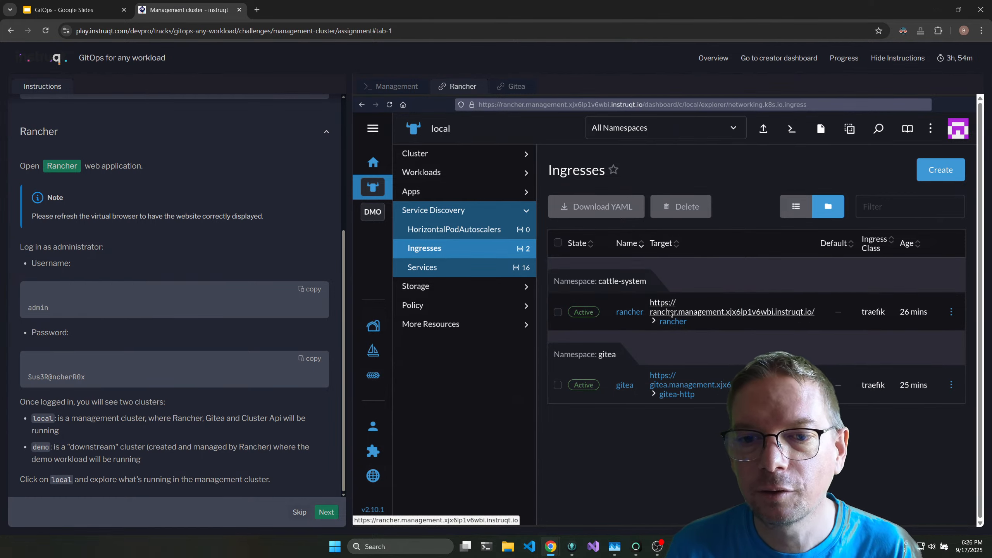
drag(820, 319, 650, 300)
click(257, 10)
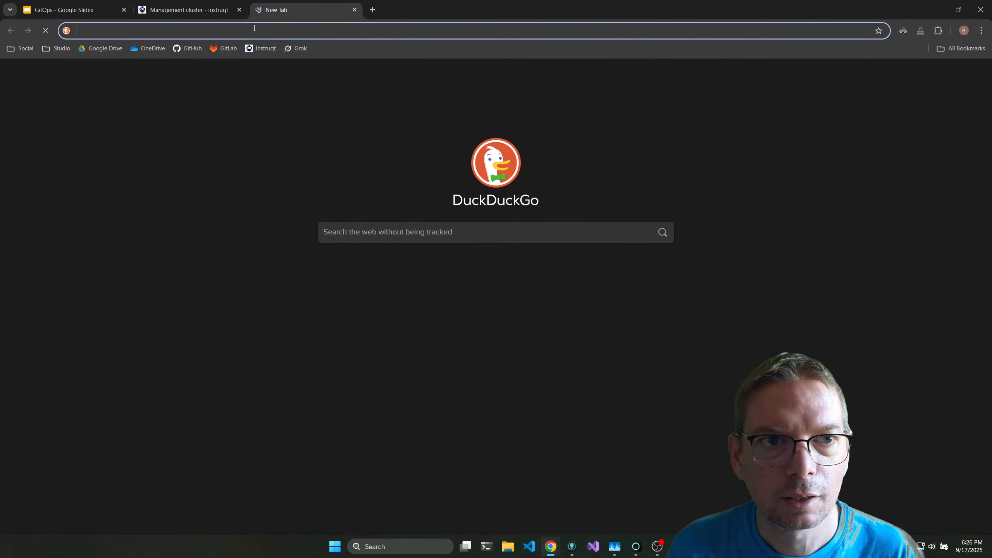
text(https://rancher.management.xjx6lp1v6wbi.instruqt.io/ rancher)
double_click(255, 31)
key(shift+Left)
key(BackSpace)
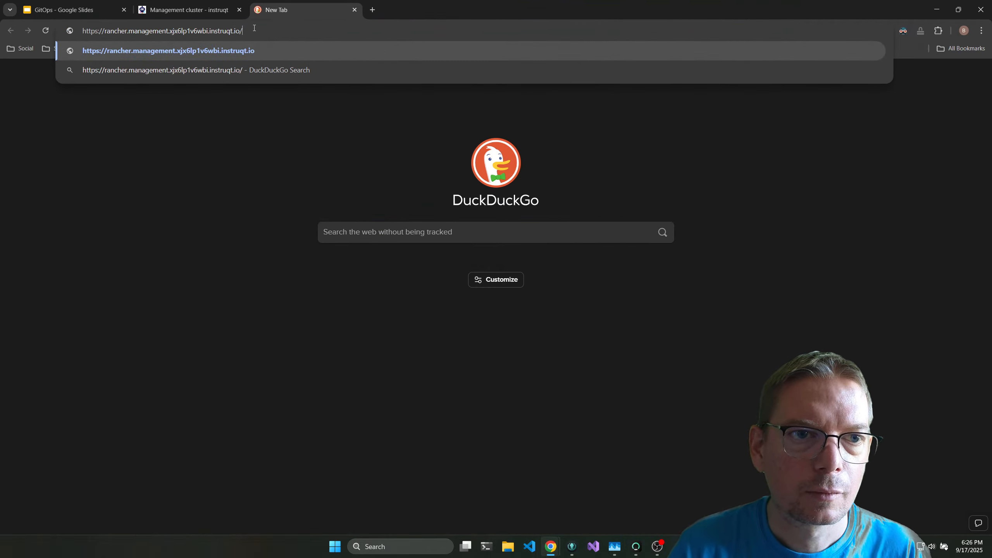
key(Return)
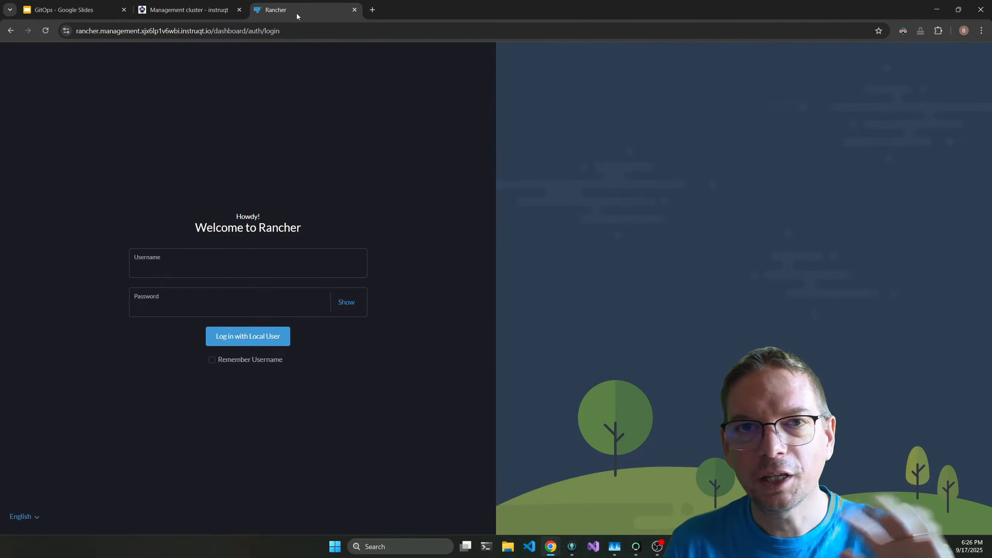
middle_click(299, 12)
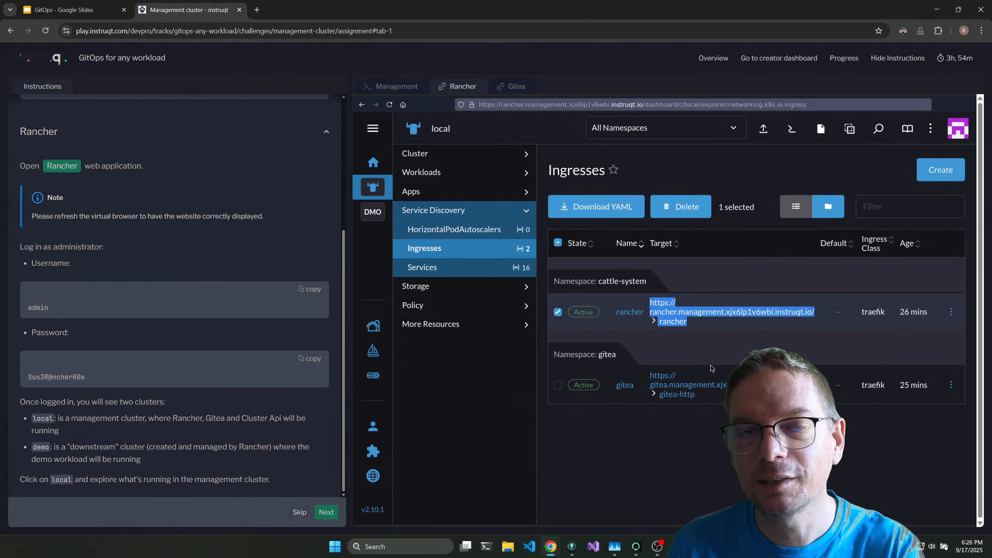
click(691, 440)
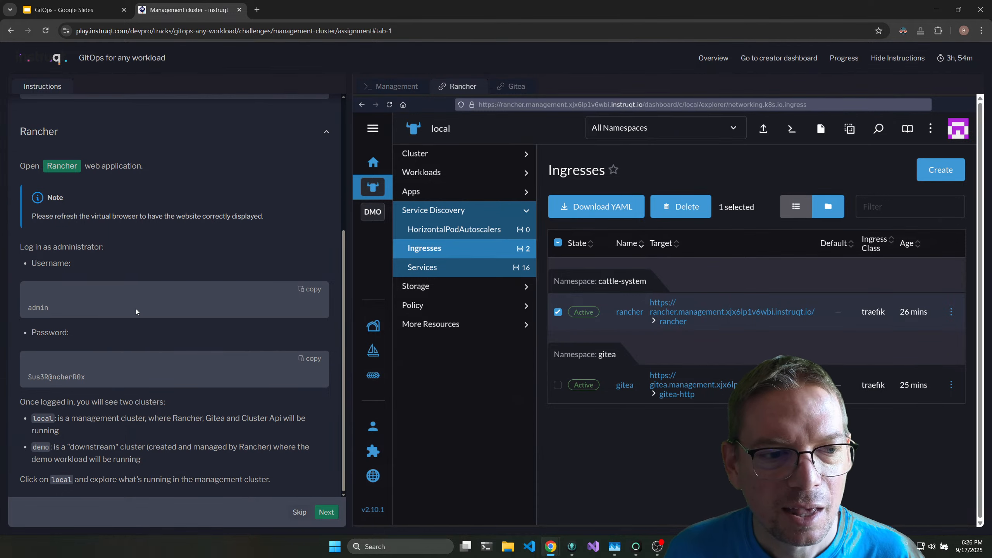
Proceed to the Workload cluster challenge, start it, and expand the Workload cluster instructions.
click(319, 513)
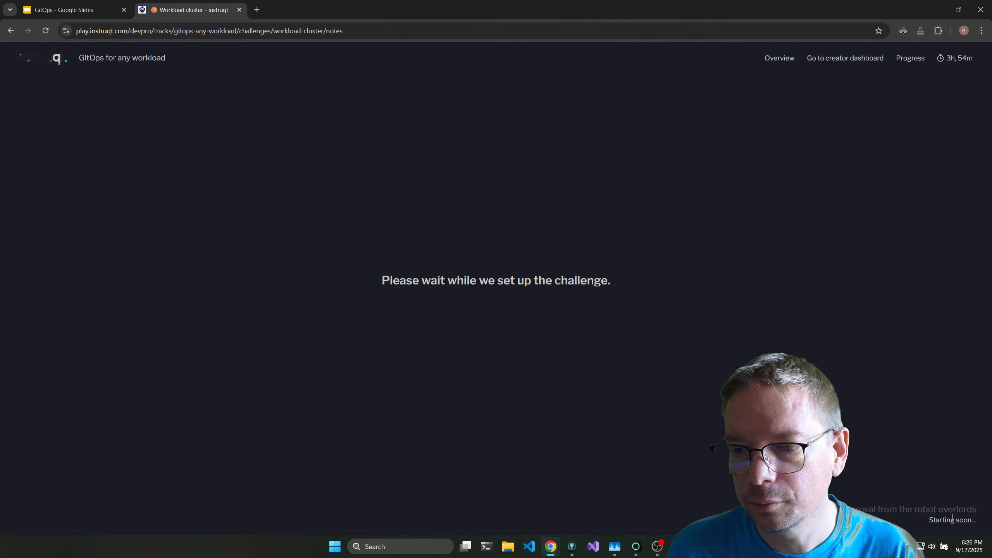
click(965, 516)
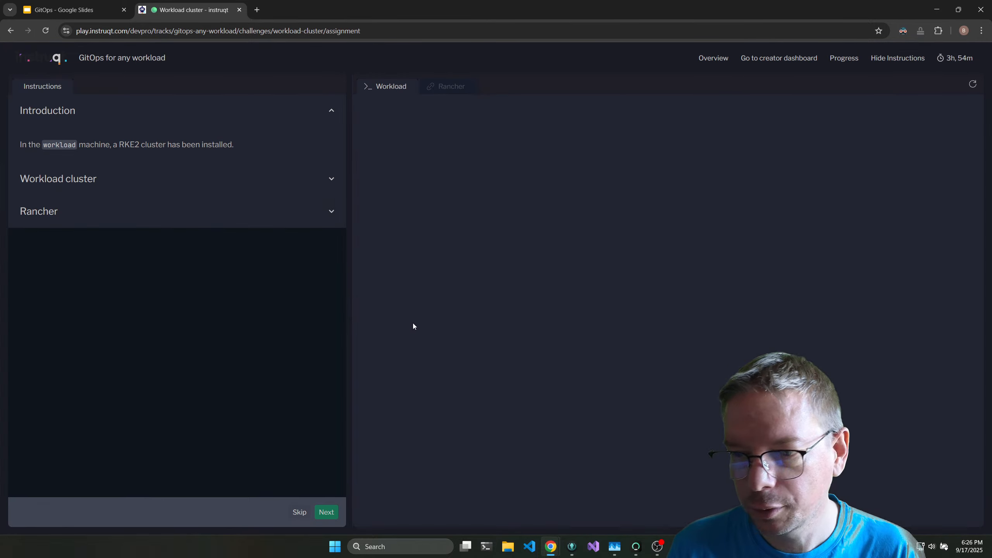
click(238, 184)
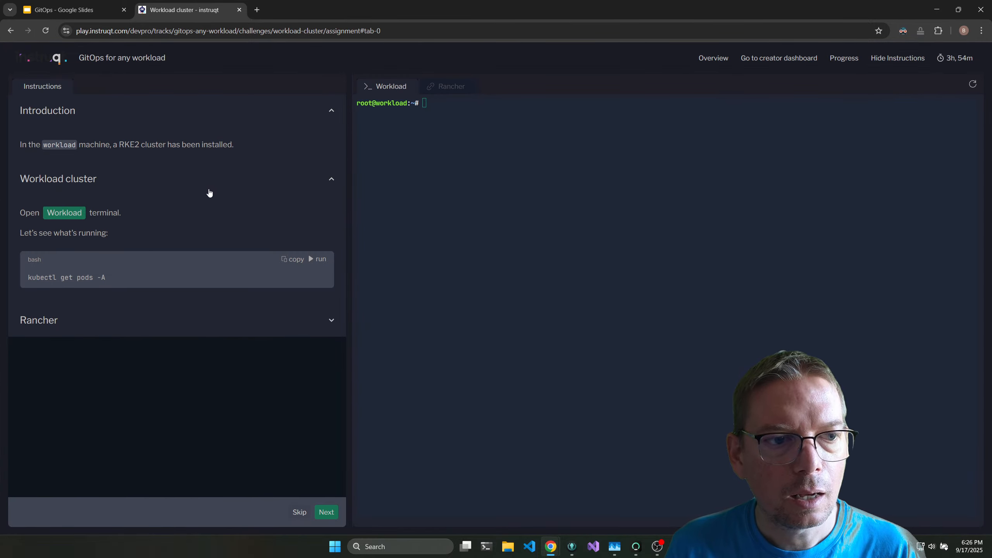
Expand the Rancher instructions, open Rancher, switch to the demo cluster, and display its installed apps.
click(329, 322)
click(74, 358)
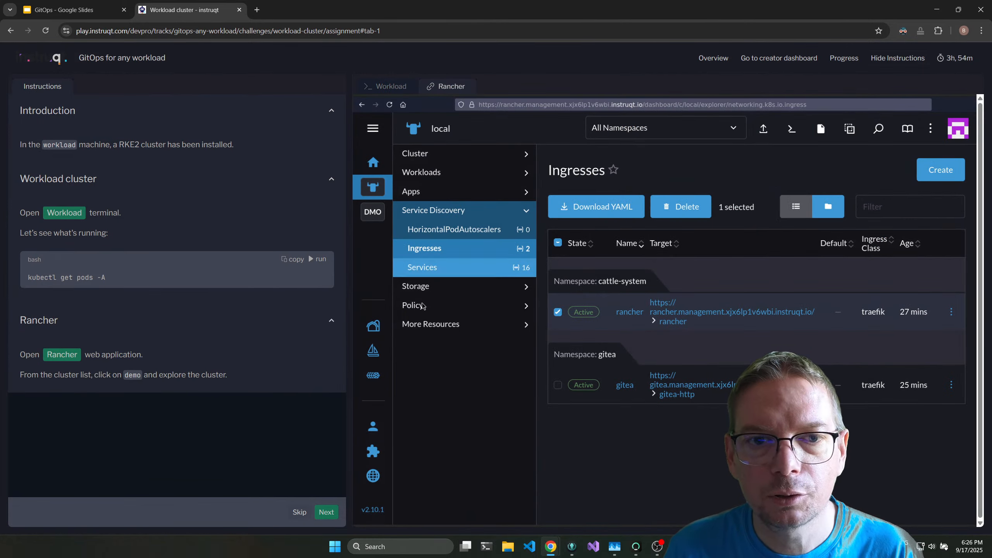
click(379, 217)
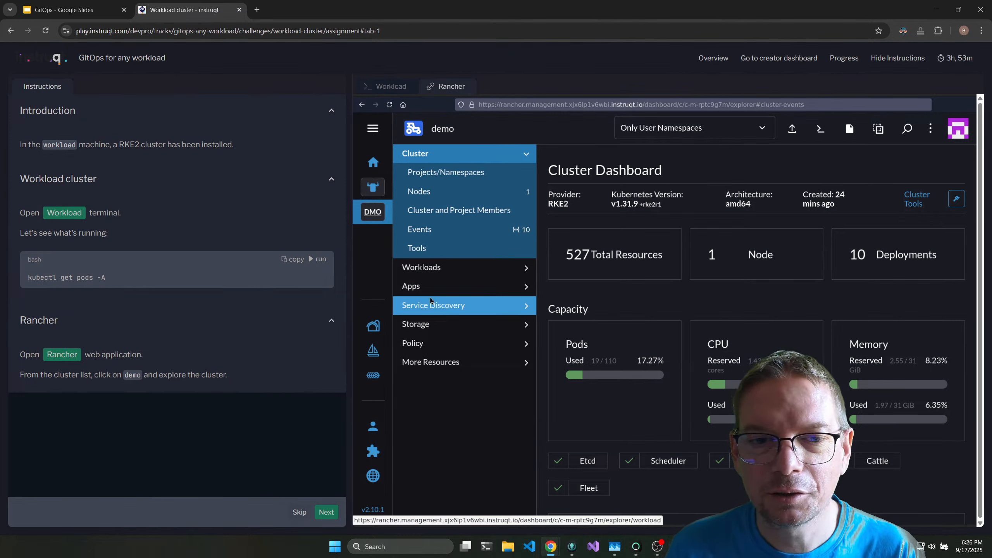
click(438, 287)
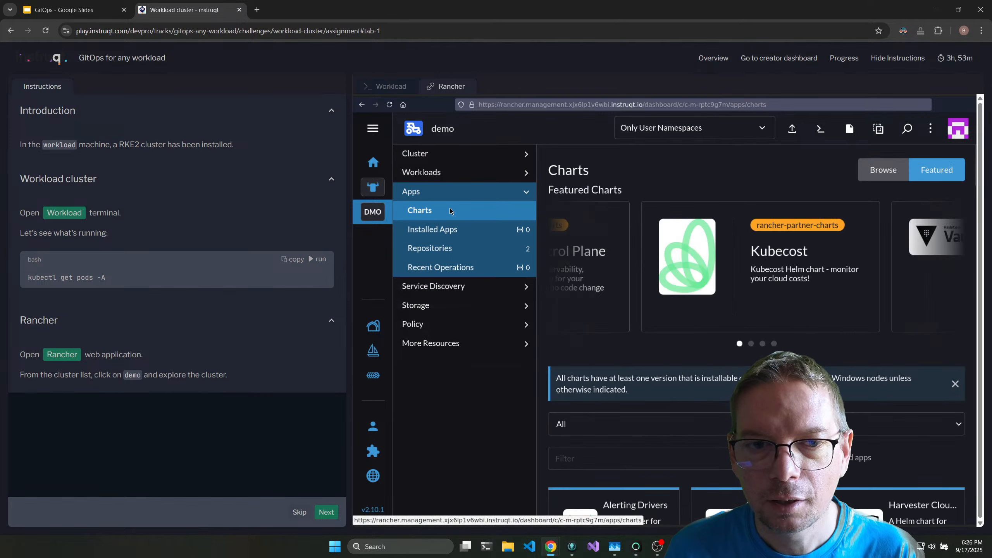
click(447, 235)
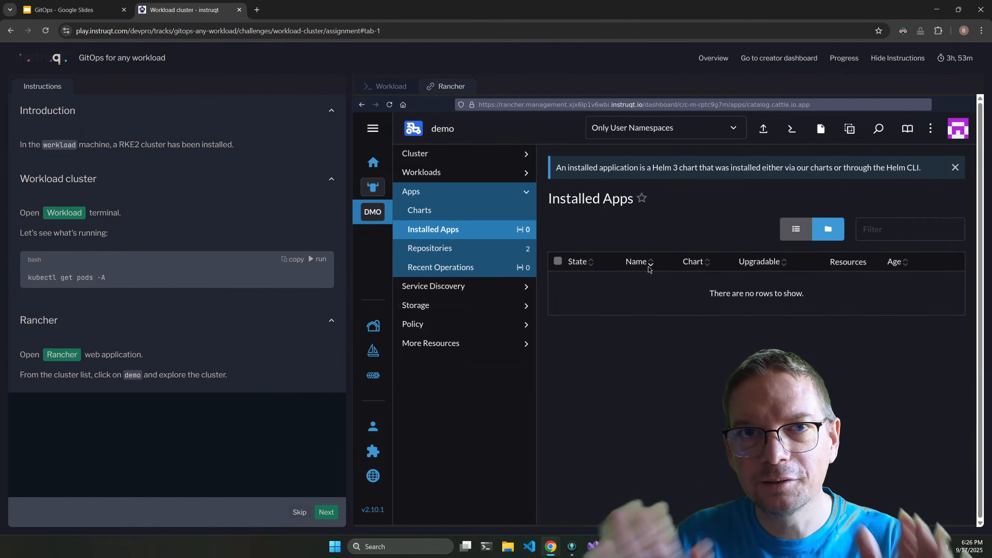
Try the All Namespaces filter on the demo cluster's installed apps and restore Only User Namespaces.
click(665, 126)
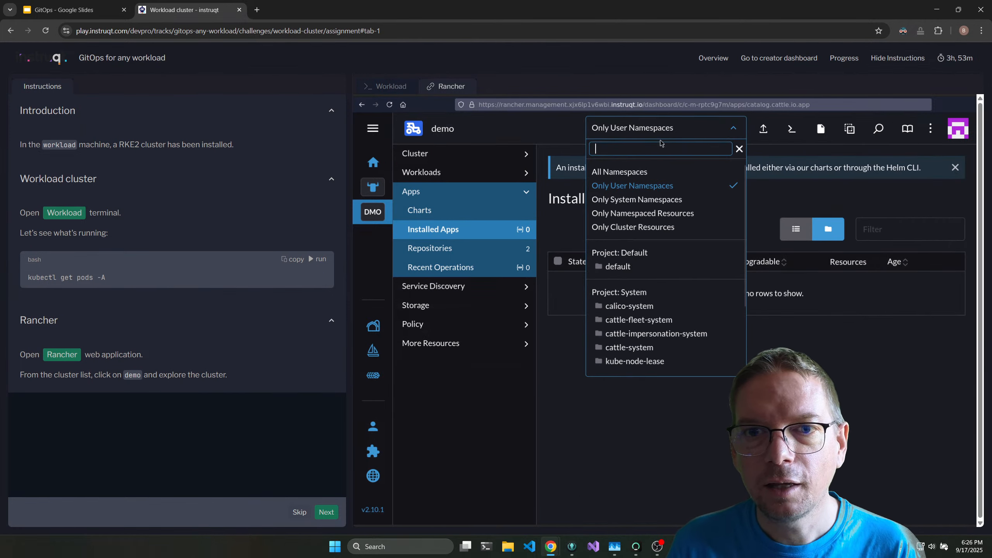
click(651, 171)
click(654, 187)
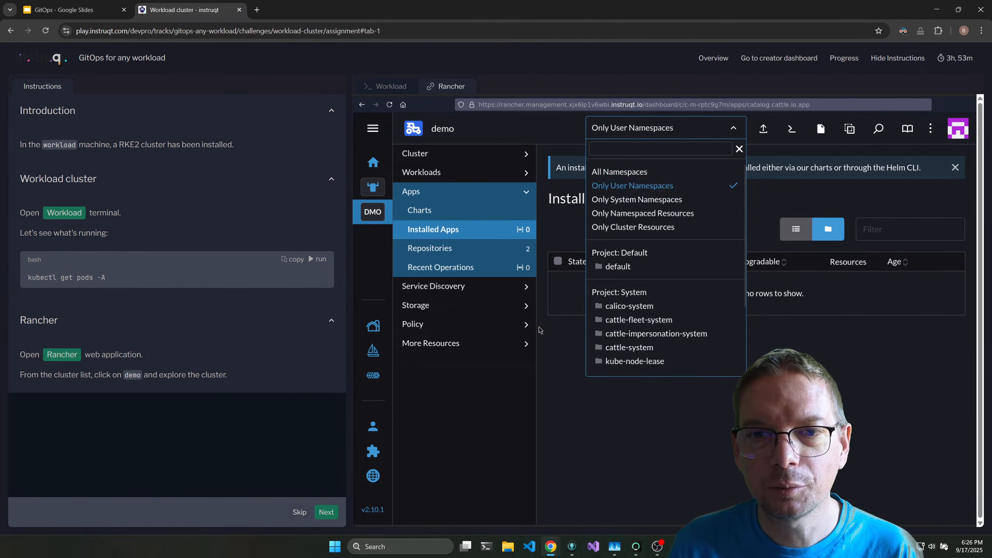
click(555, 278)
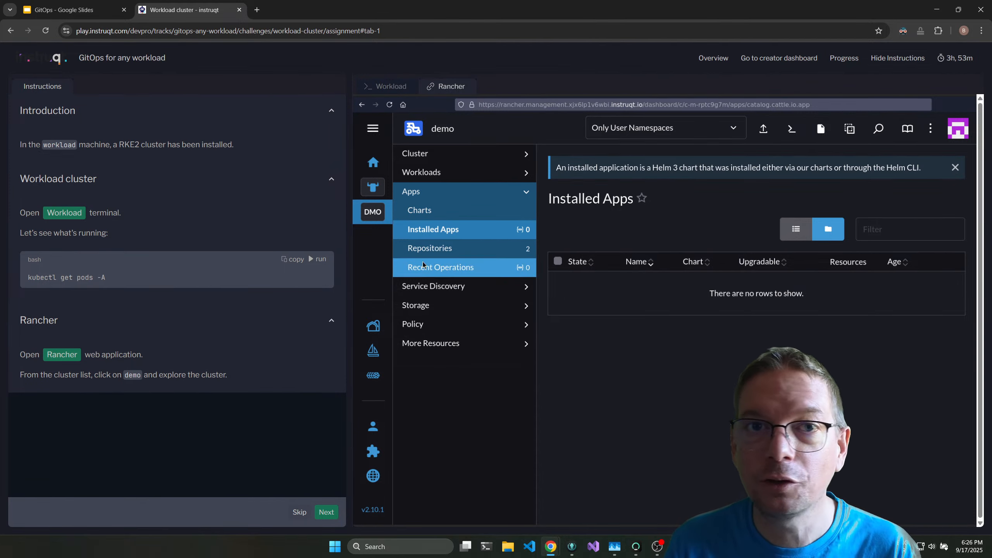
Proceed to the Definition repository challenge, start it, and expand the Gitea instructions.
click(327, 513)
click(326, 514)
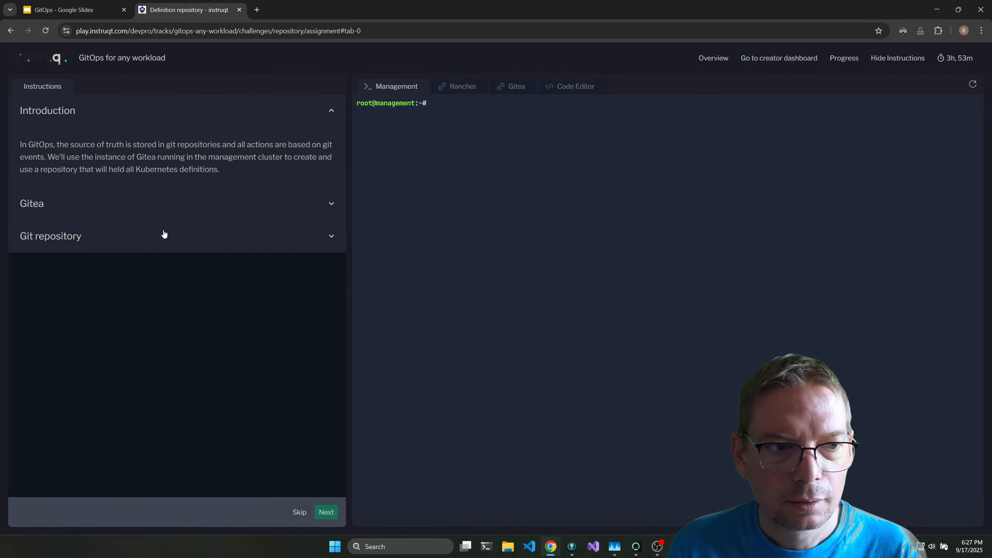
click(193, 205)
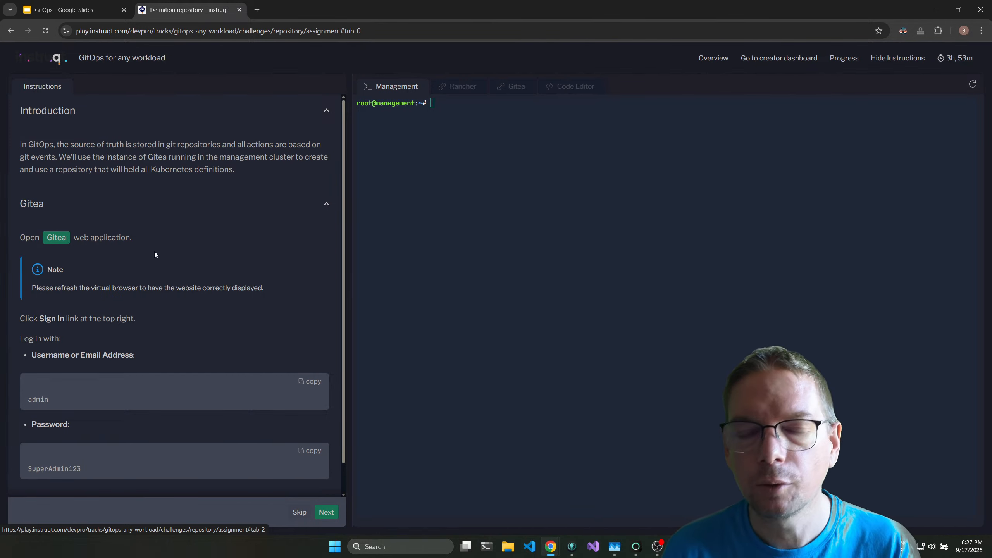
Open Gitea, reload its page, and sign in as admin with the account password from the instructions.
click(60, 239)
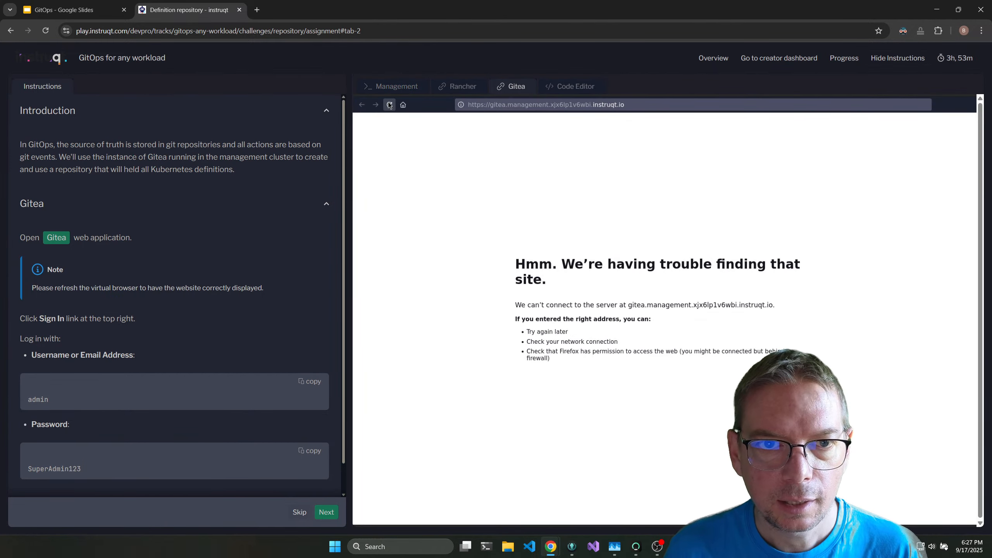
click(400, 109)
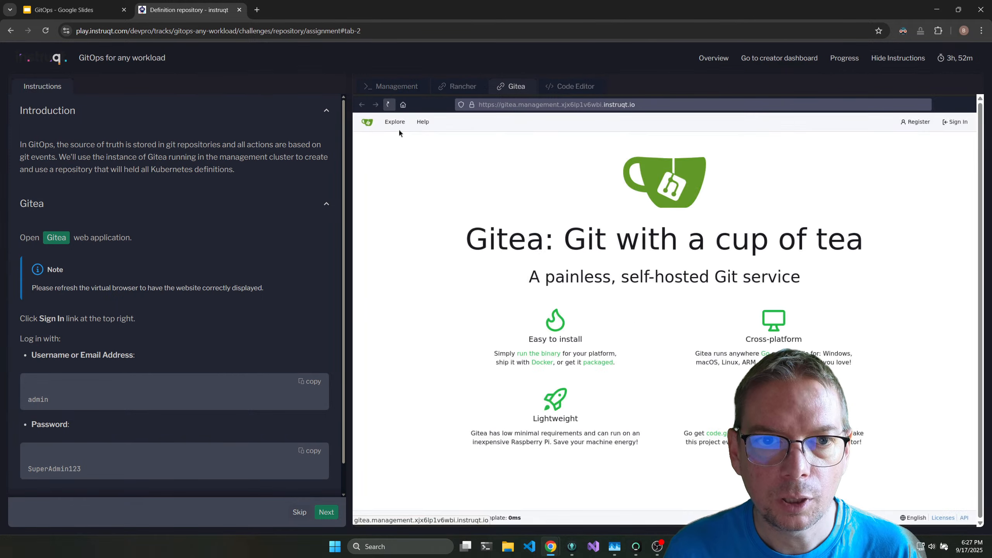
click(953, 123)
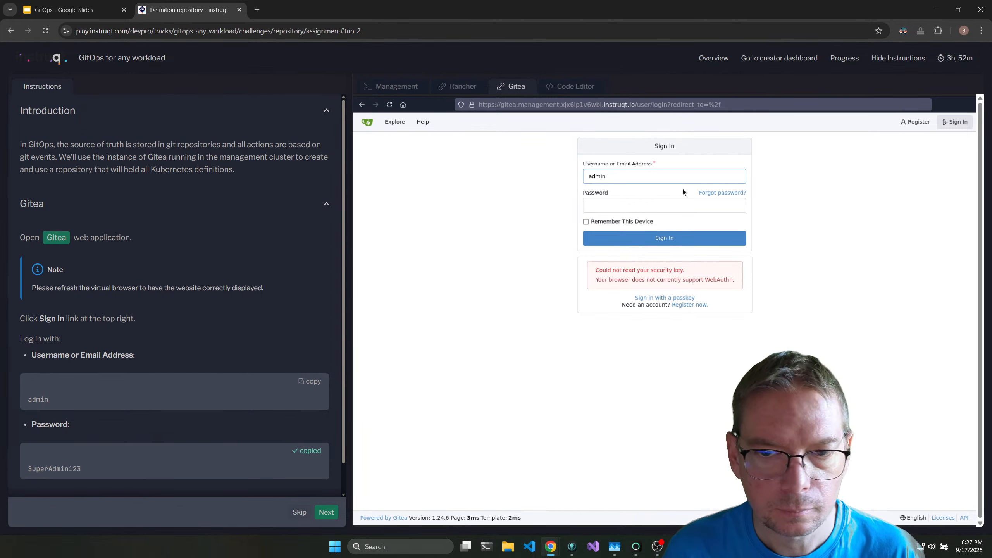
key(ctrl+v)
click(663, 240)
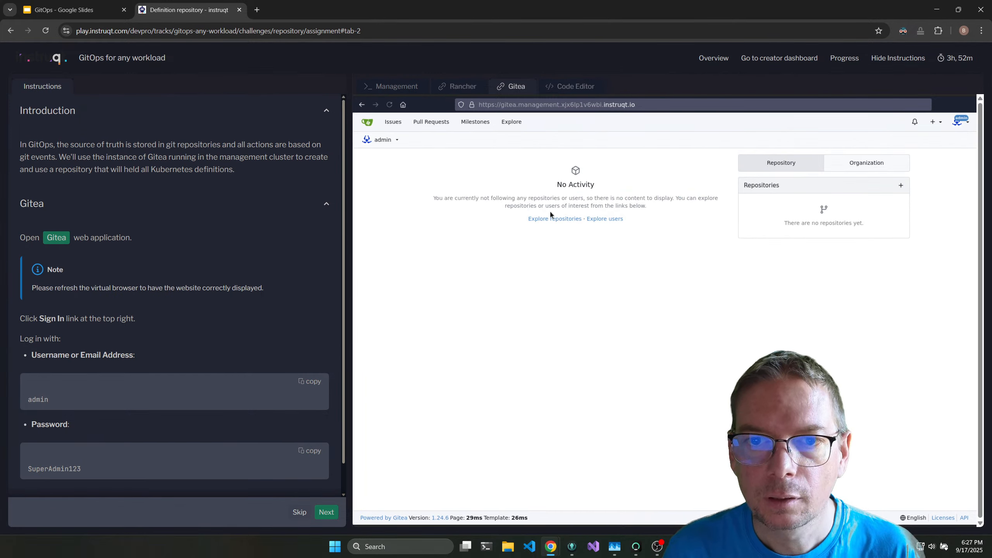
Set the Gitea account's default theme to gitea-dark, return to the Gitea home dashboard, and enlarge the page.
click(965, 121)
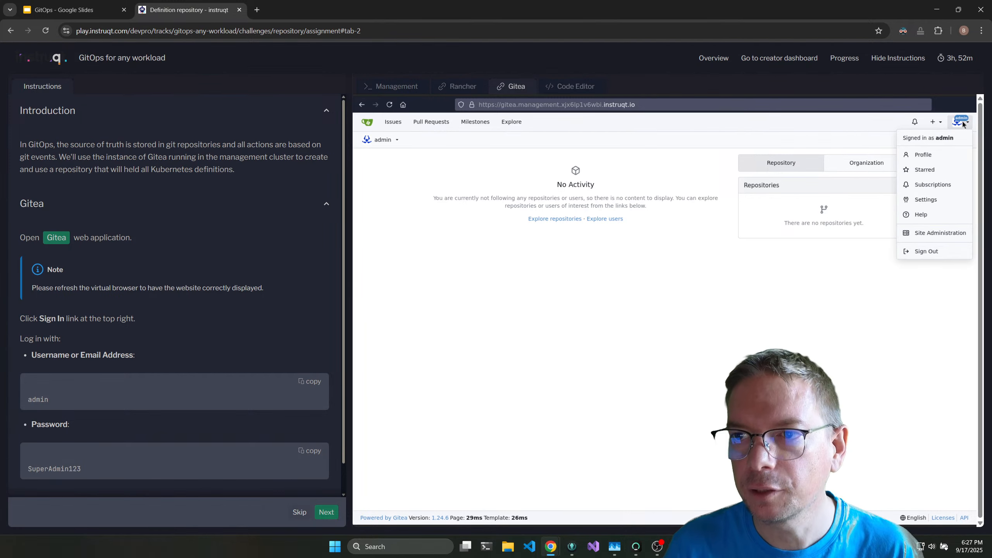
click(927, 199)
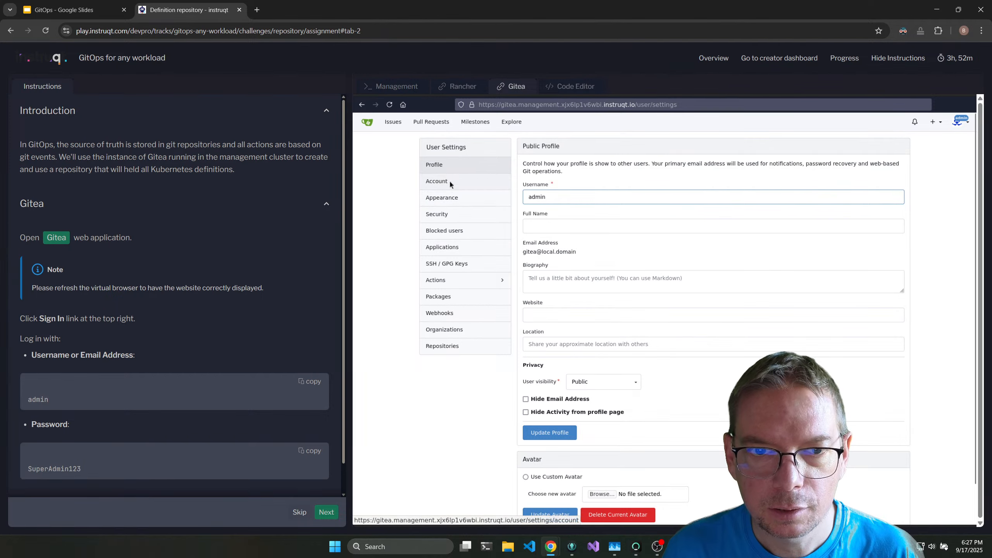
click(446, 198)
click(555, 190)
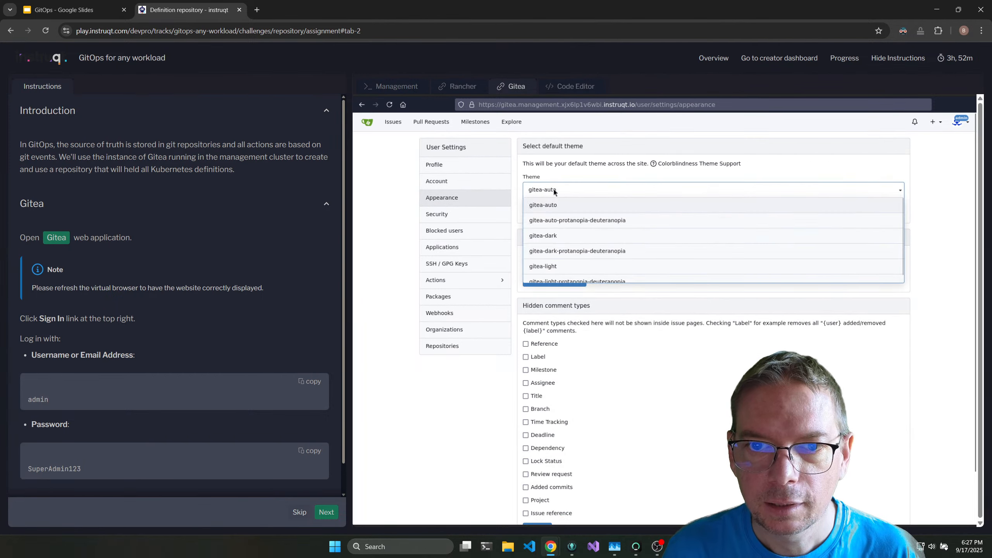
click(556, 236)
click(558, 212)
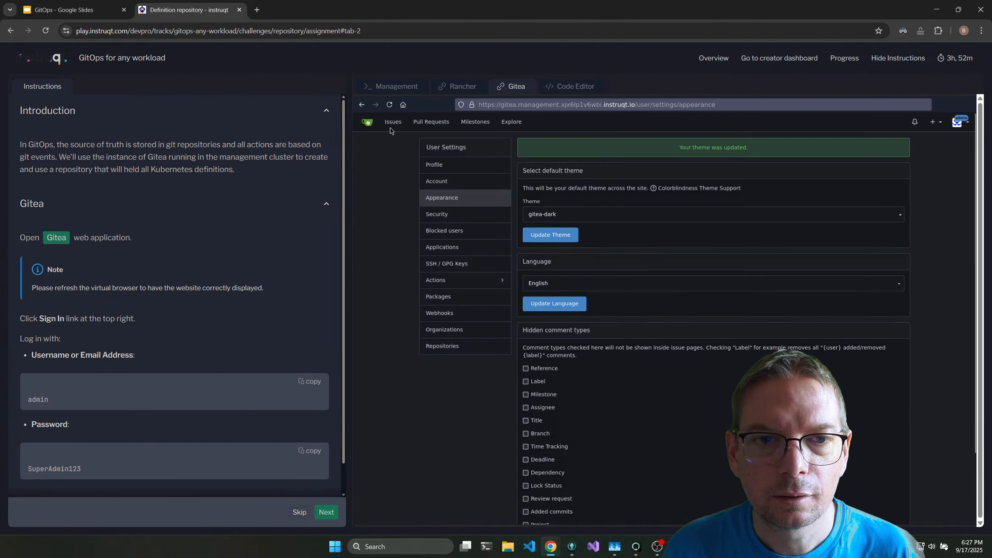
click(367, 121)
scroll(462, 236, up, 3)
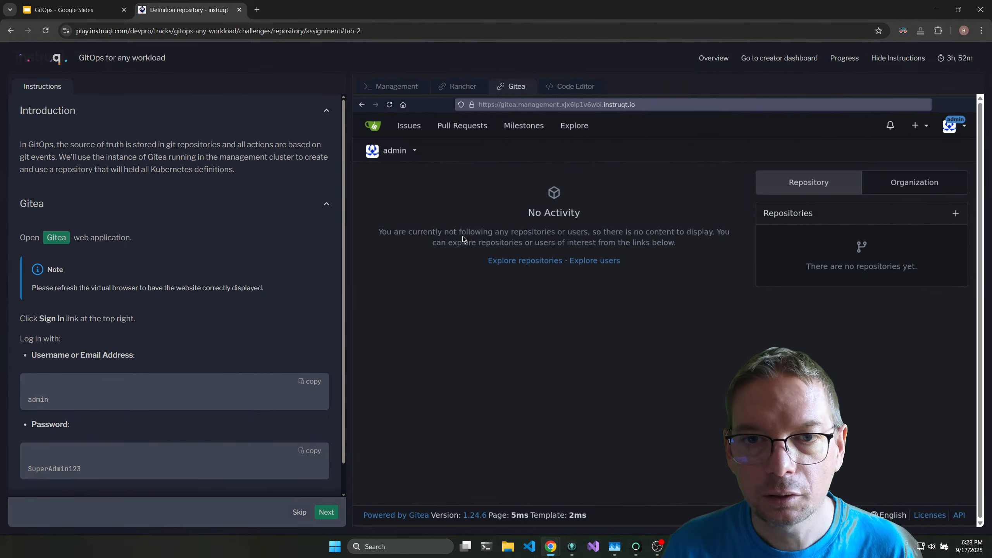
In the Management terminal, run the Git repository snippets that create the remote demo-kubernetes repository and push an initial commit from a local copy.
scroll(279, 225, down, 1)
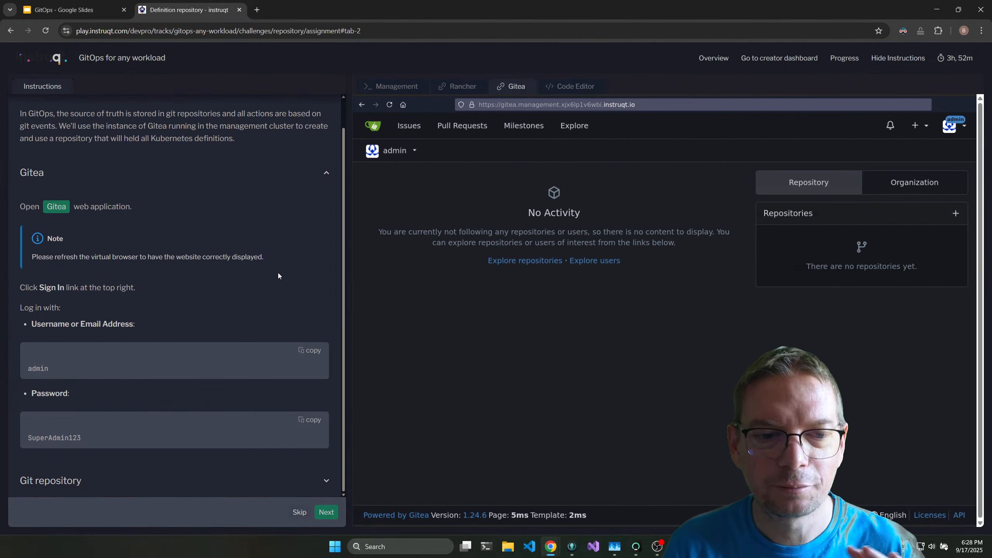
click(319, 490)
scroll(235, 180, down, 8)
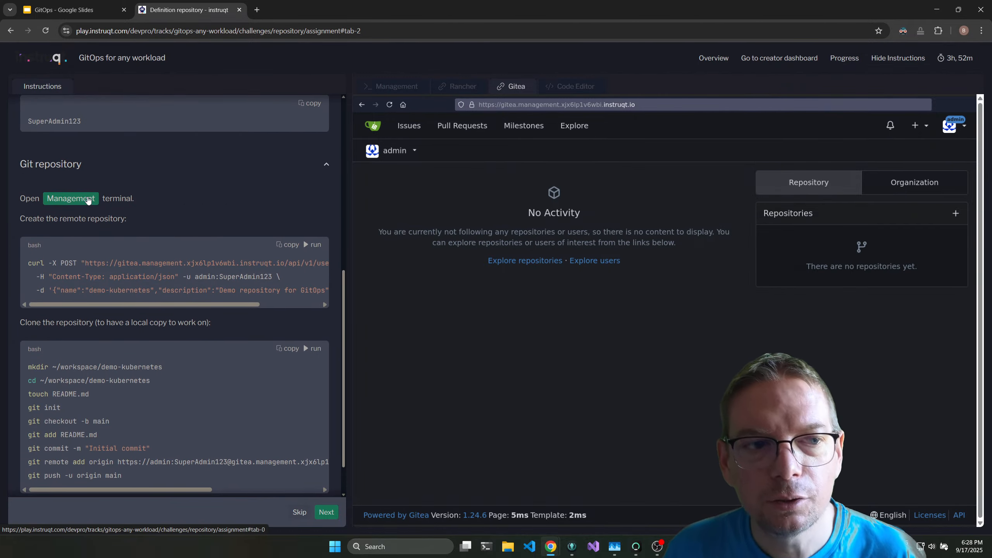
click(88, 200)
click(312, 245)
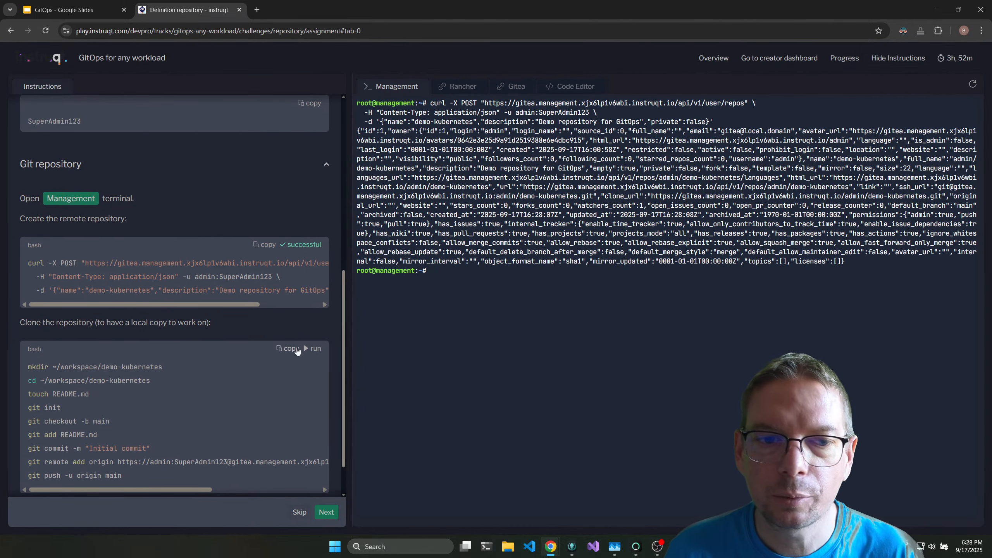
click(313, 348)
scroll(237, 314, down, 1)
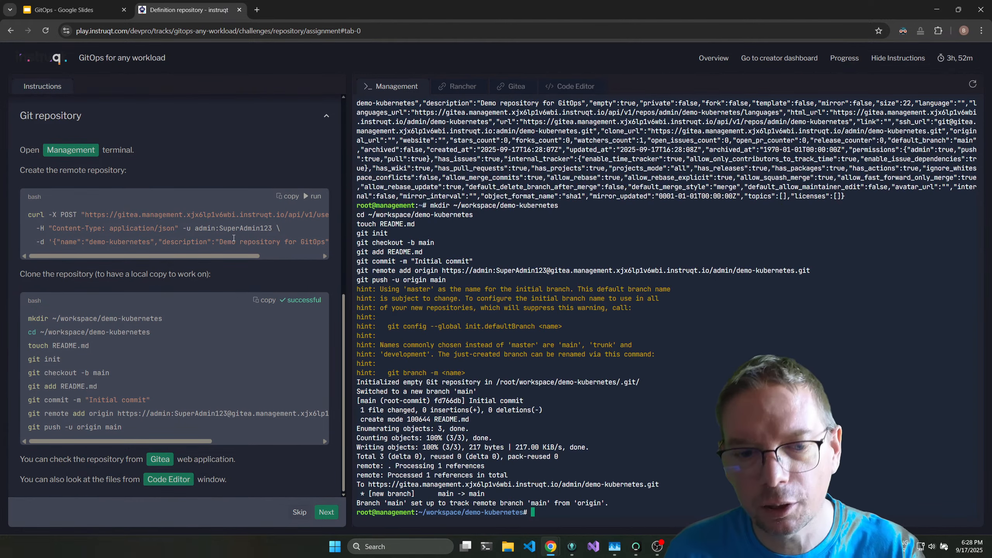
Reload the Gitea dashboard, open the admin/demo-kubernetes repository, and check the author of its initial commit.
click(157, 462)
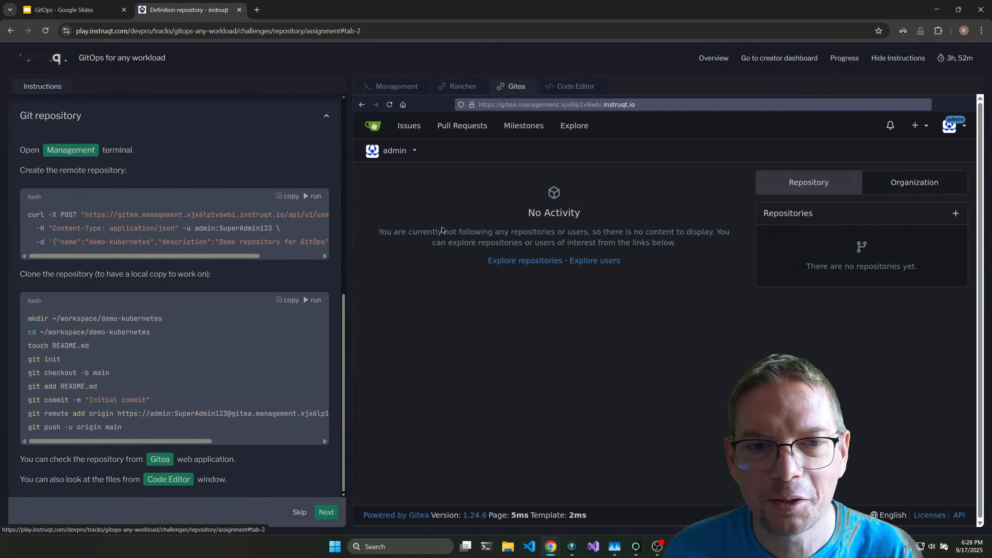
click(389, 105)
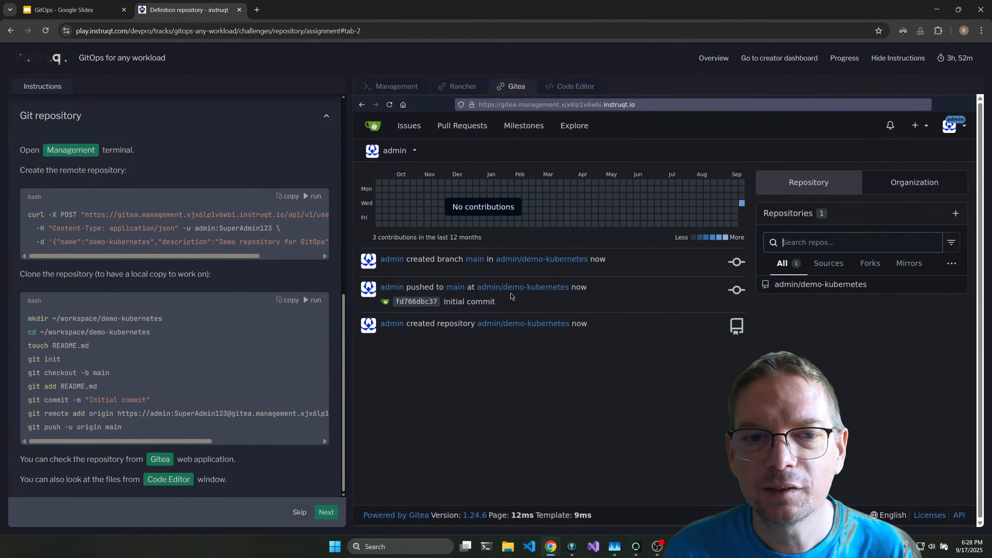
click(551, 260)
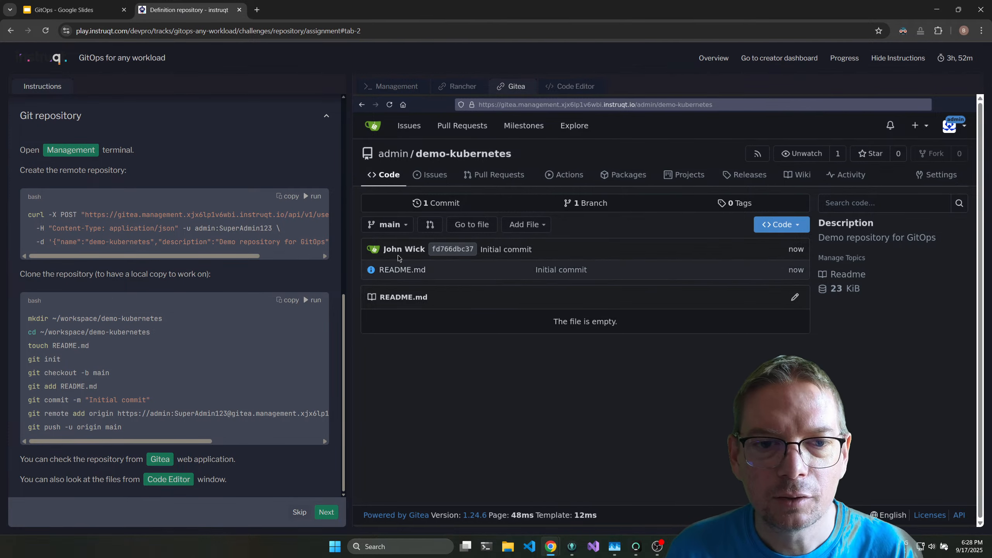
drag(383, 249, 426, 247)
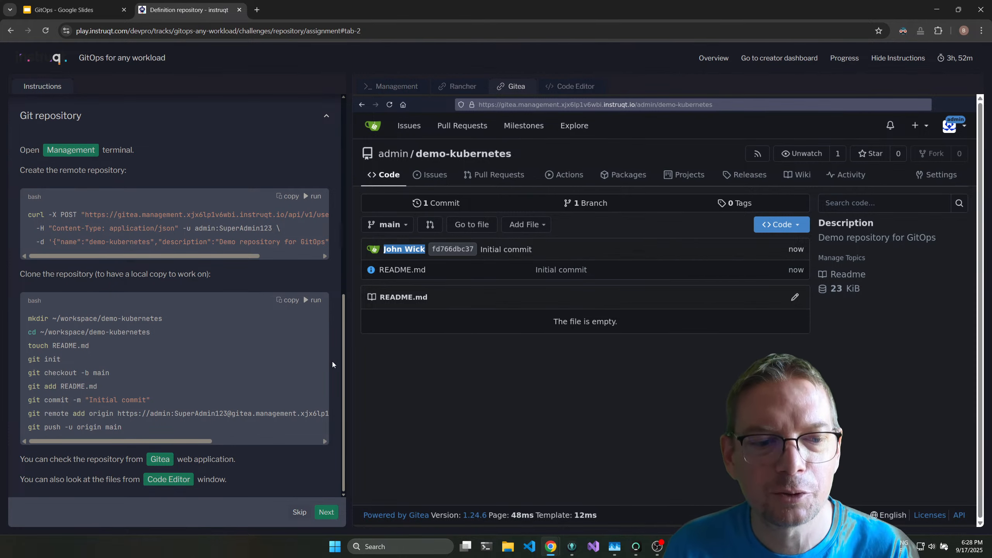
Open the Code Editor, expand the demo-kubernetes folder, and view its README.md file.
click(191, 480)
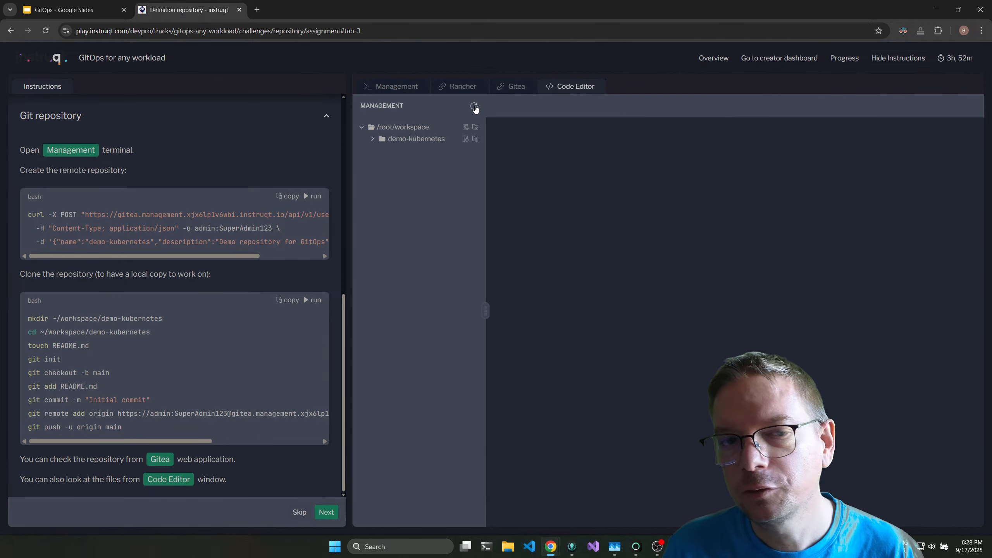
click(374, 139)
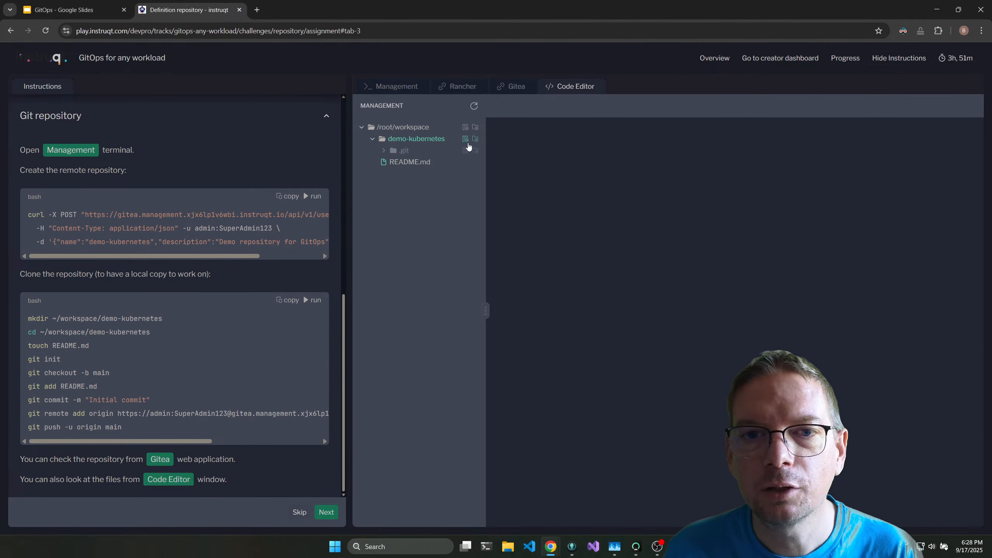
click(422, 165)
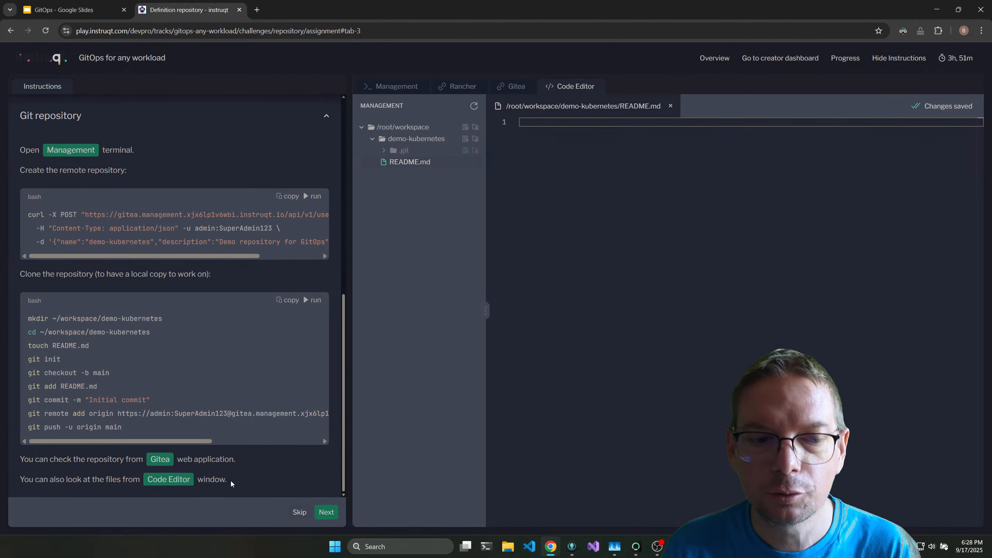
Proceed to the Bootstrap components challenge, start it, and expand the cert-manager CRD instructions.
click(325, 515)
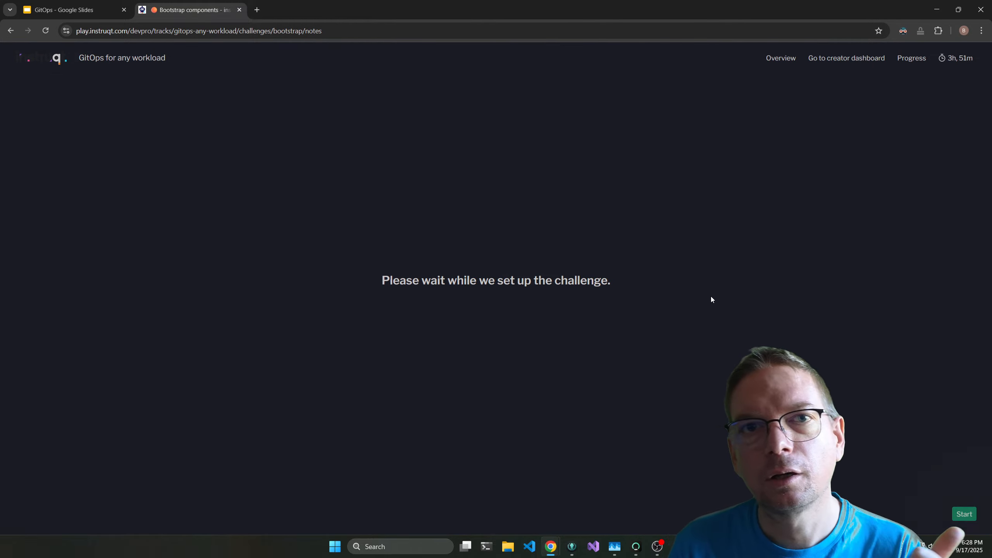
click(964, 514)
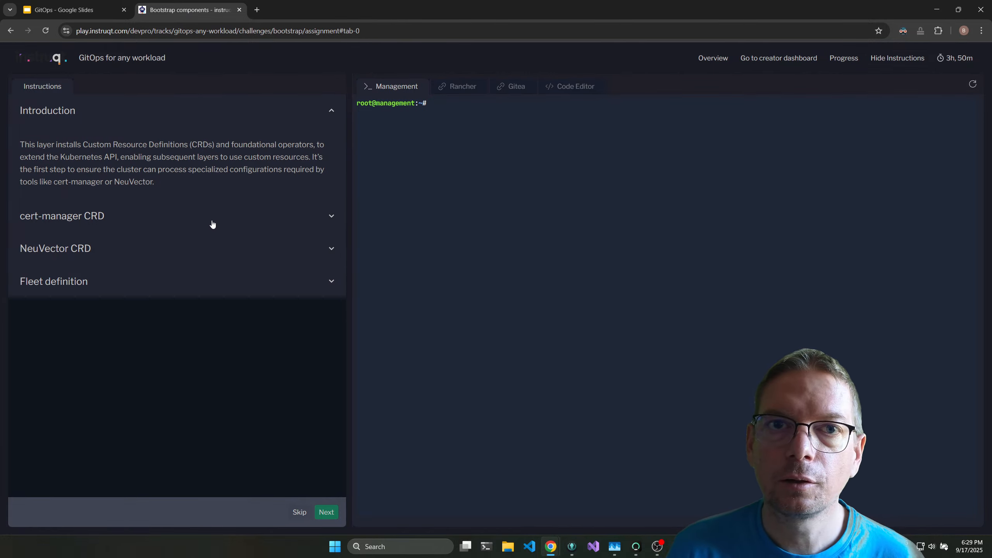
click(331, 222)
Run the snippet that adds and pushes the cert-manager CRD definition to the git repository, and highlight its fleet.yaml file name.
scroll(265, 266, down, 1)
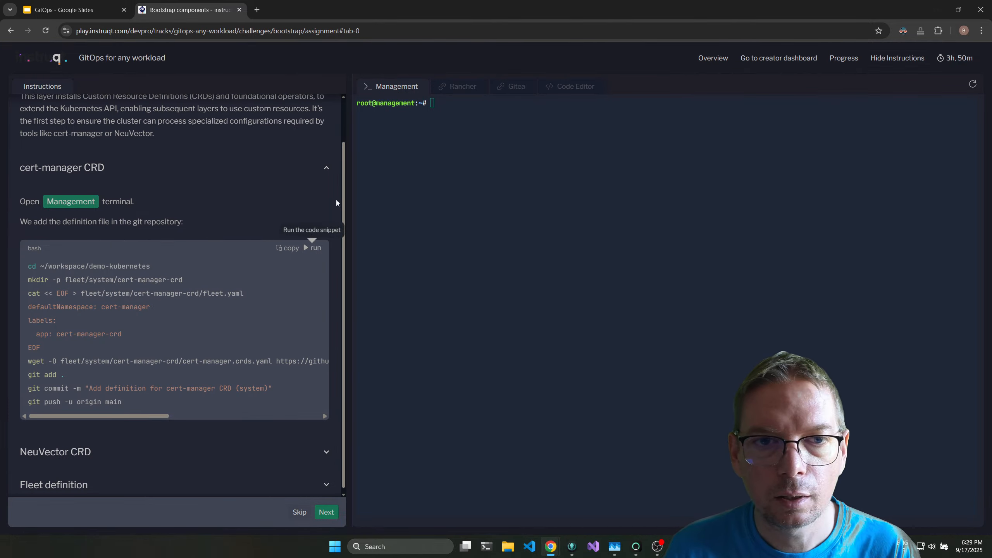
click(316, 249)
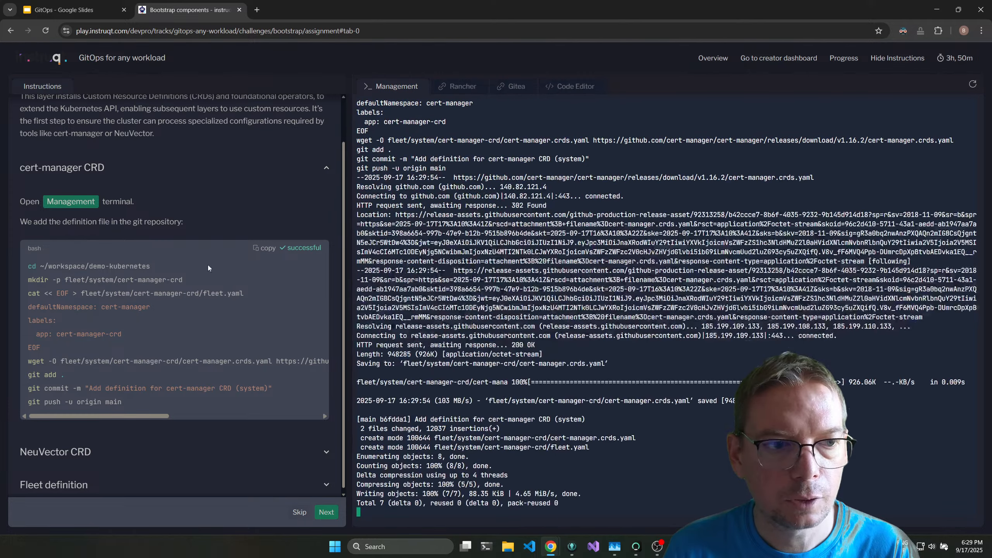
scroll(146, 304, down, 1)
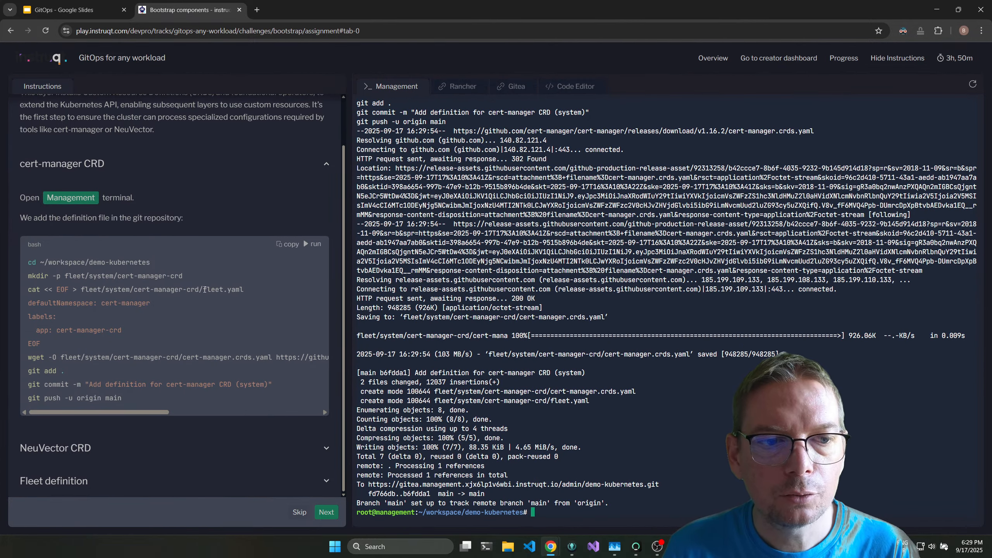
drag(200, 290, 224, 289)
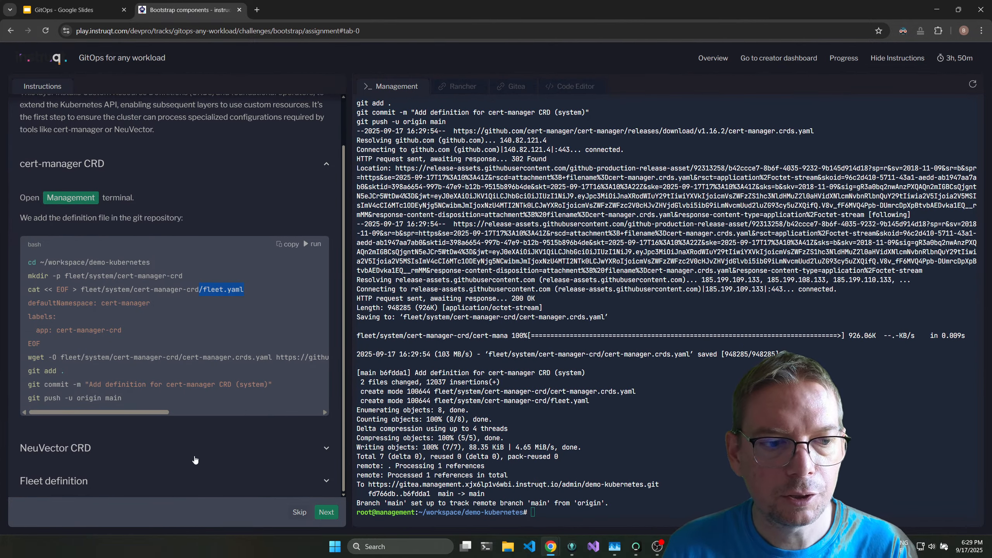
Expand the NeuVector CRD instructions and run the snippet that adds and pushes its definition to the git repository.
click(327, 448)
scroll(279, 309, down, 6)
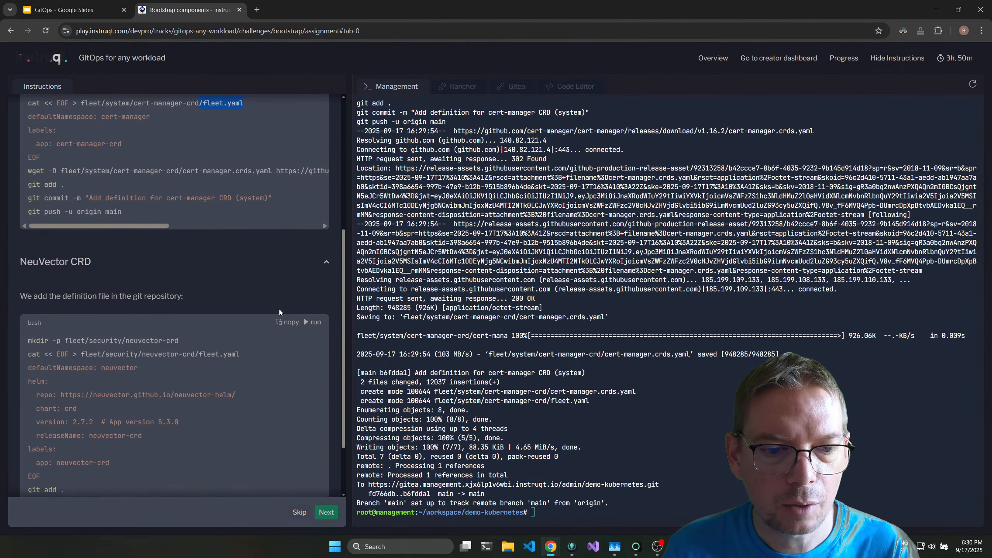
scroll(270, 227, up, 8)
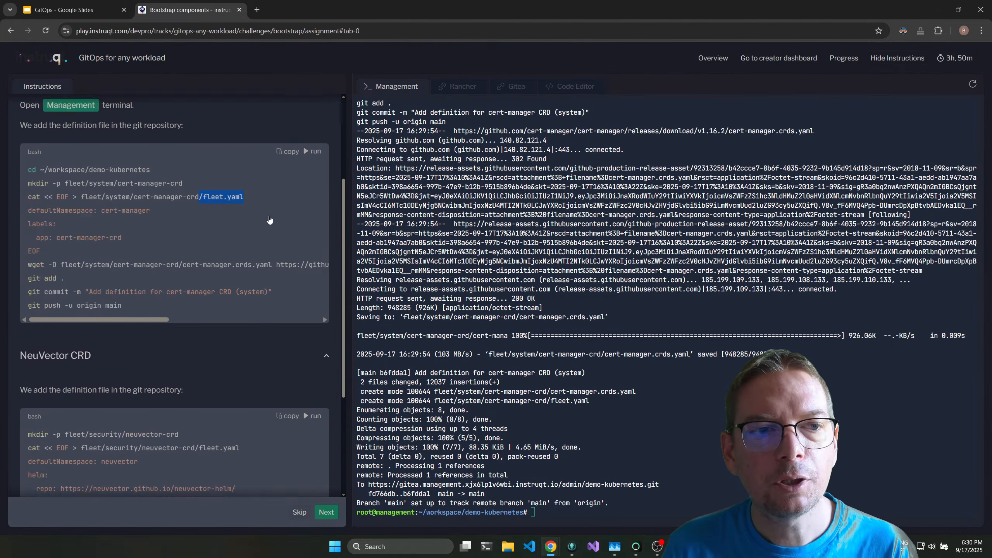
scroll(268, 221, down, 7)
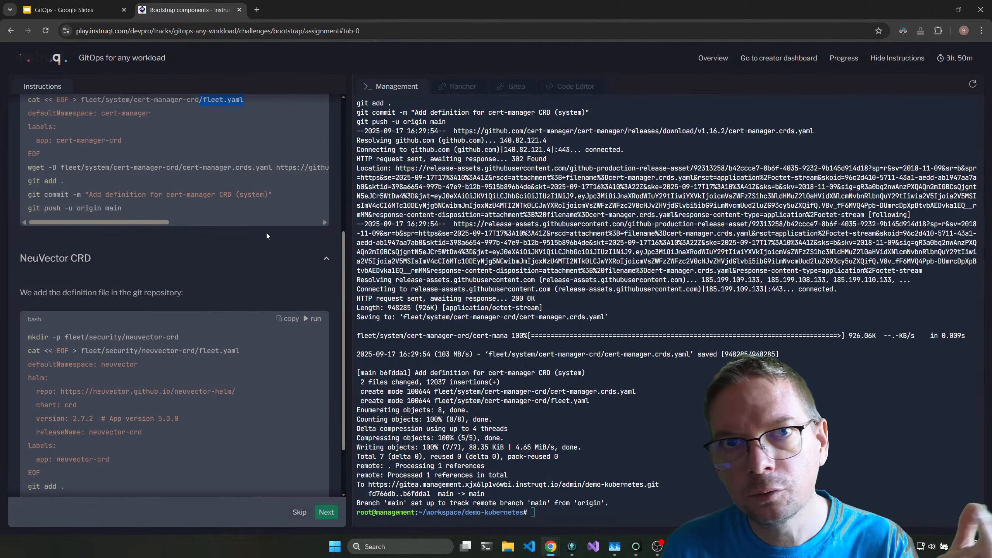
click(312, 319)
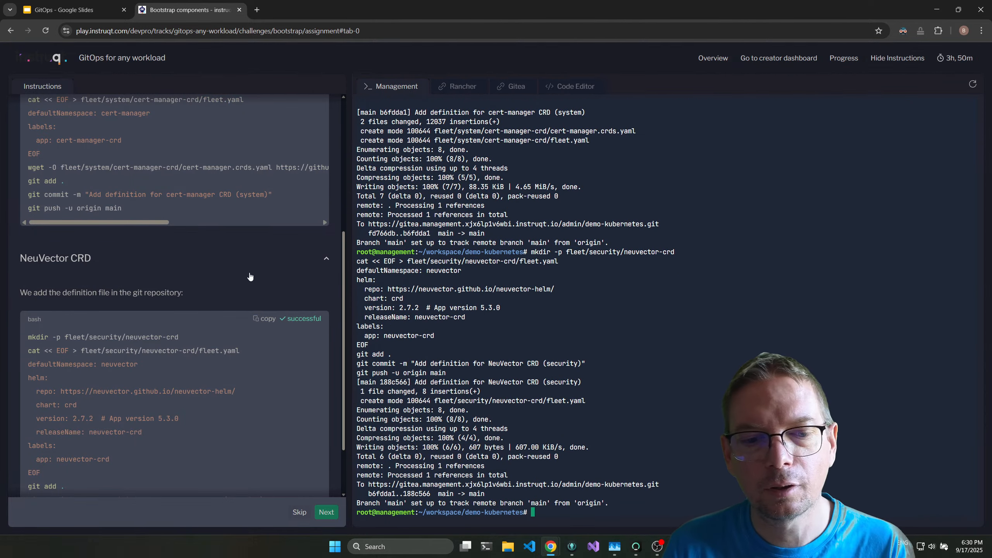
Expand the Fleet definition instructions and read how to add the repository in Rancher.
scroll(216, 239, down, 2)
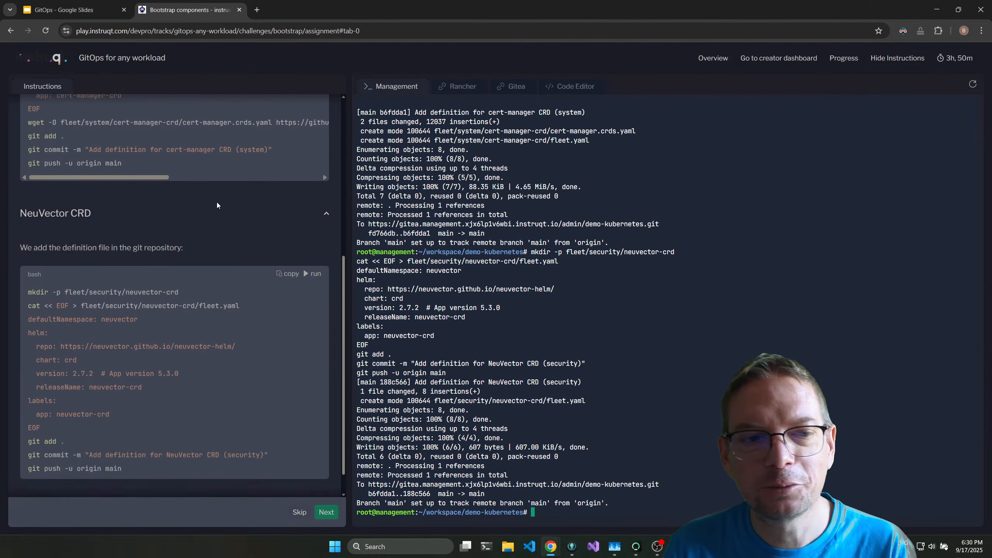
click(316, 482)
scroll(282, 264, down, 11)
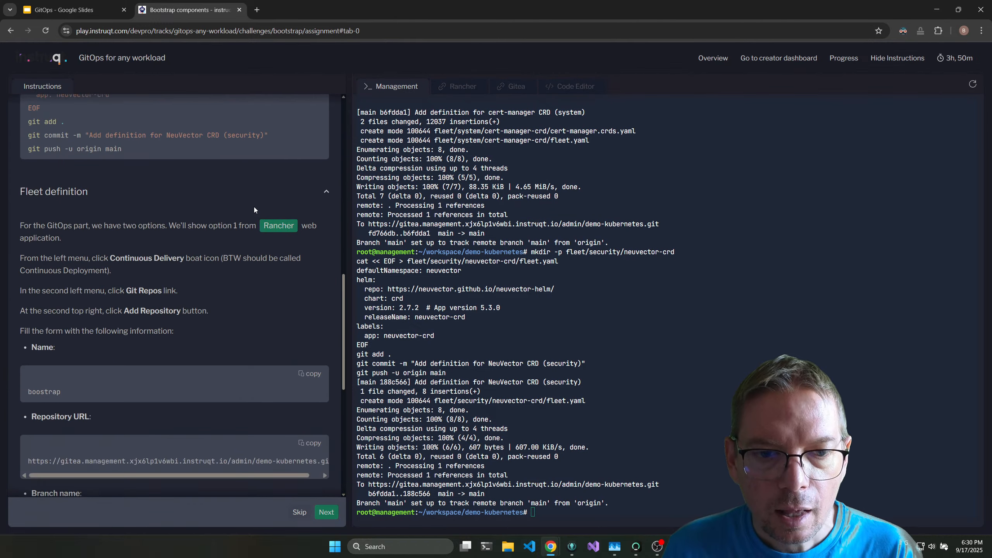
In Gitea, browse the demo-kubernetes repository's fleet/security/neuvector-crd folder and open its fleet.yaml file.
click(564, 89)
click(511, 86)
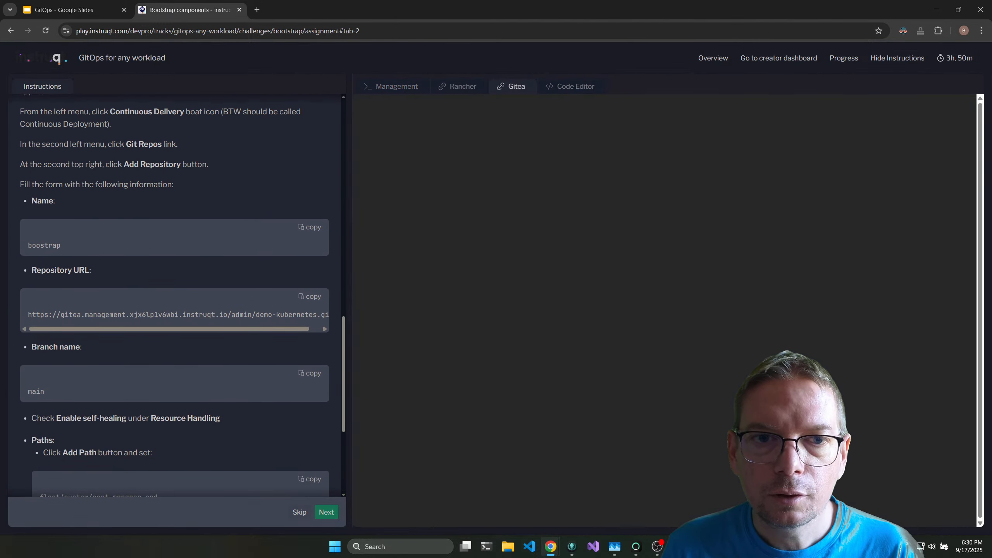
click(392, 106)
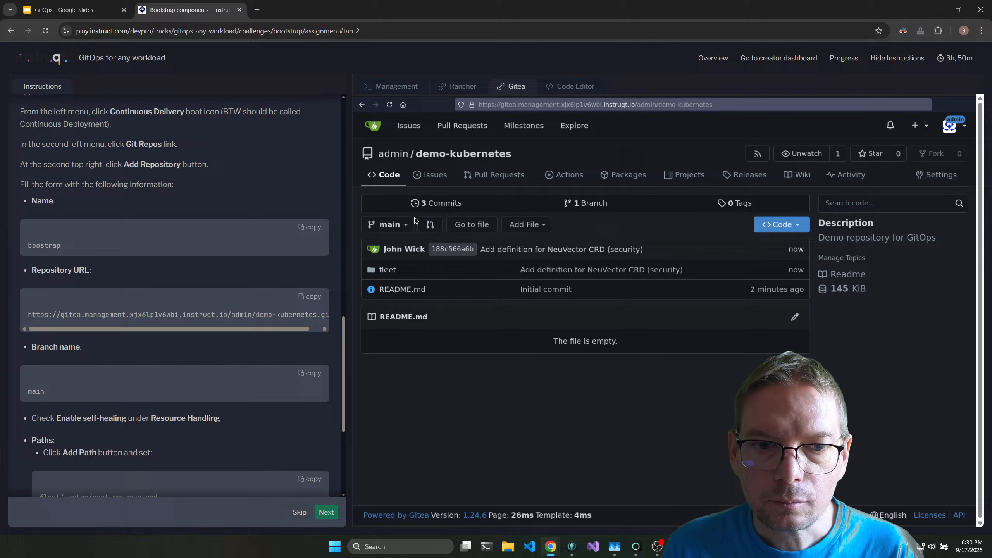
click(388, 269)
click(377, 265)
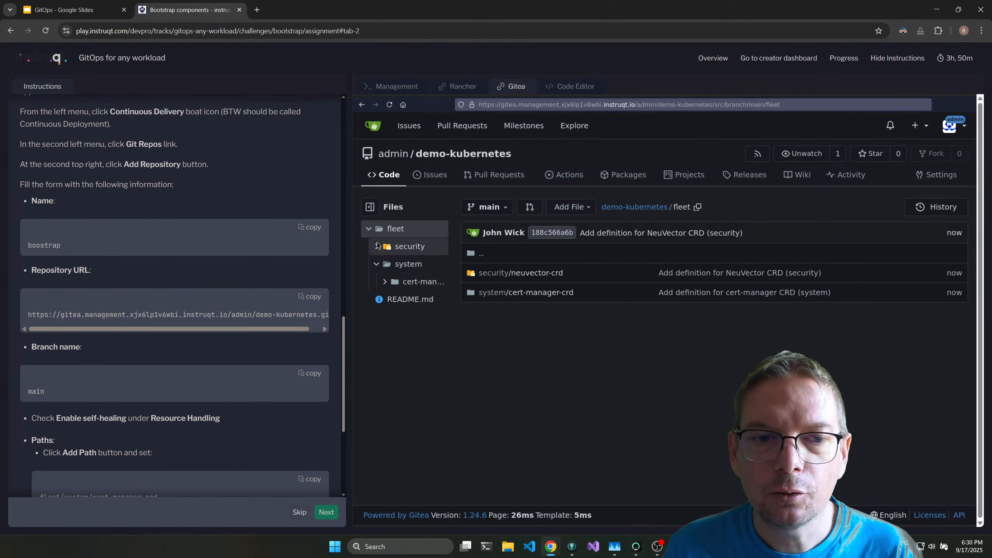
click(377, 247)
click(385, 264)
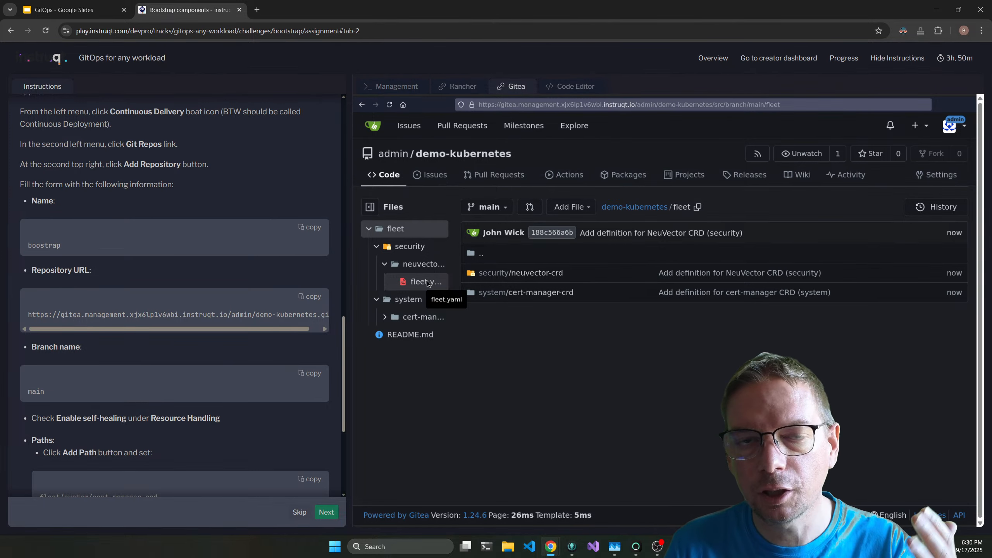
click(427, 281)
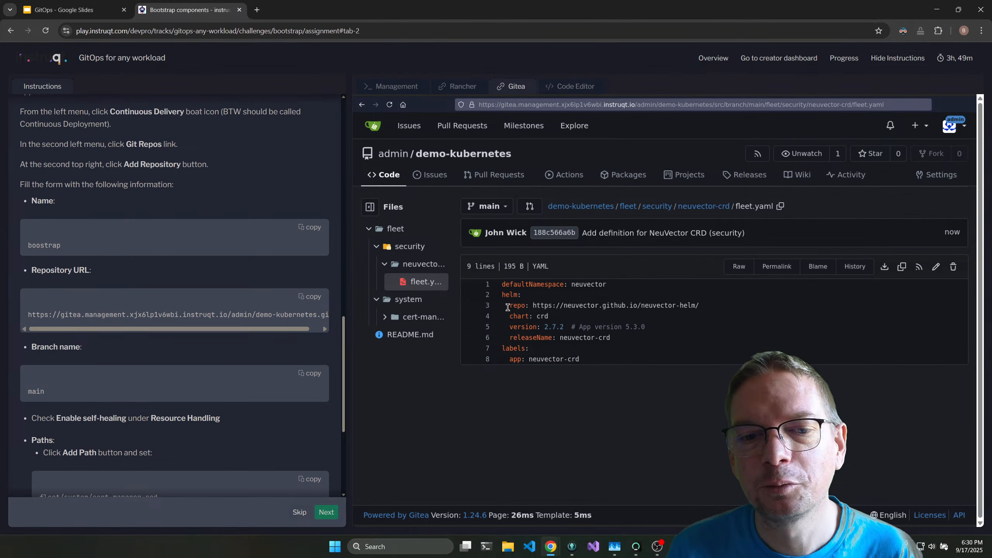
Examine the Helm repo URL, chart version and release name in the NeuVector CRD fleet.yaml, highlighting each value.
drag(509, 306, 500, 317)
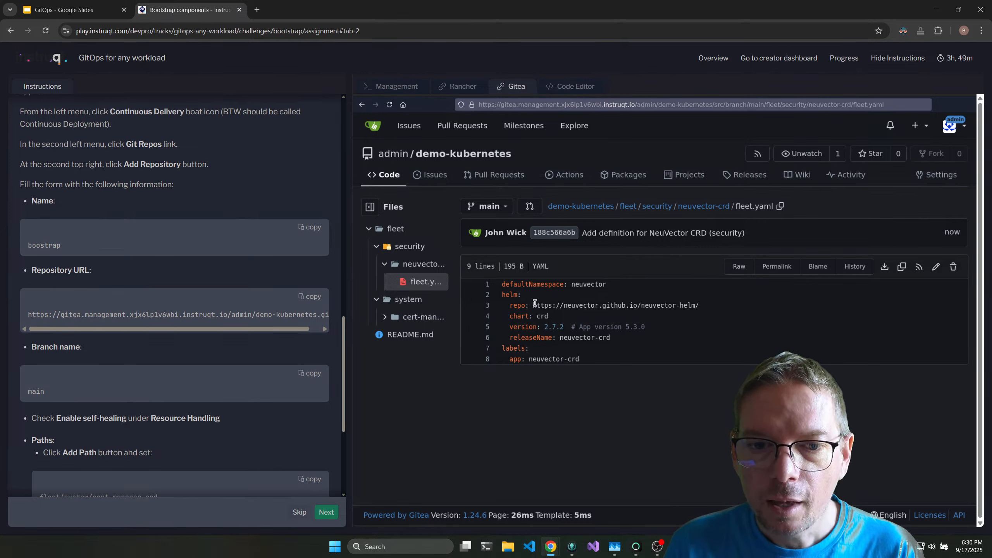
drag(533, 306, 707, 306)
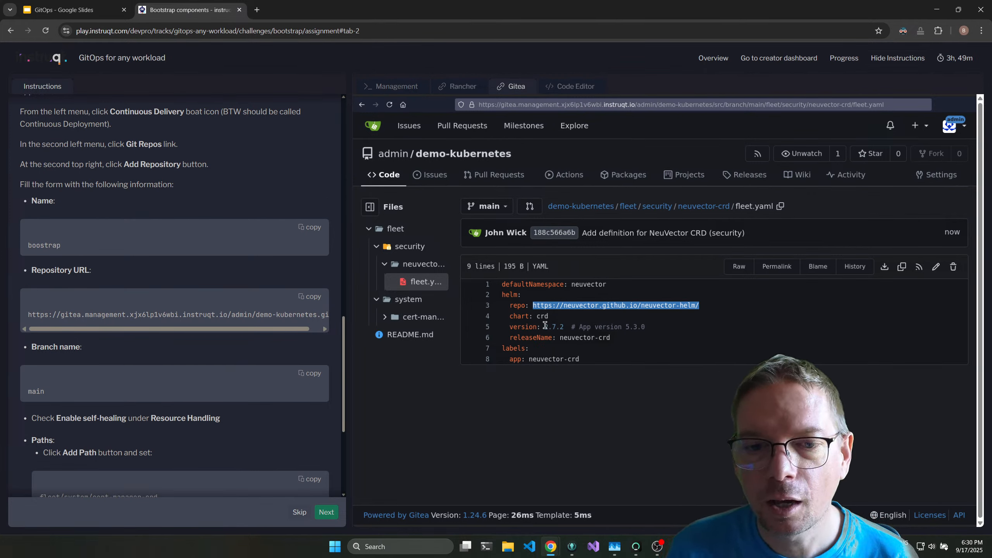
drag(546, 326, 562, 324)
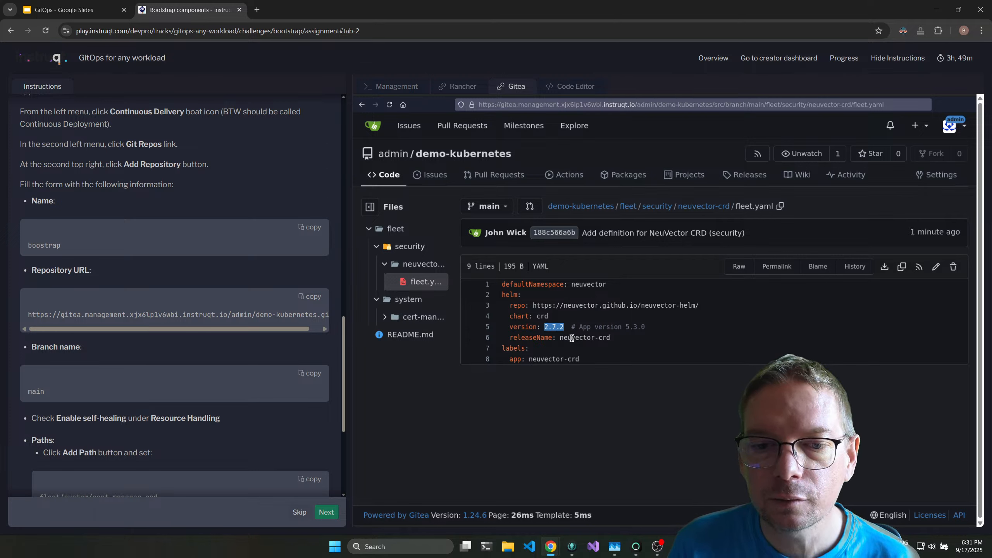
drag(575, 338, 638, 344)
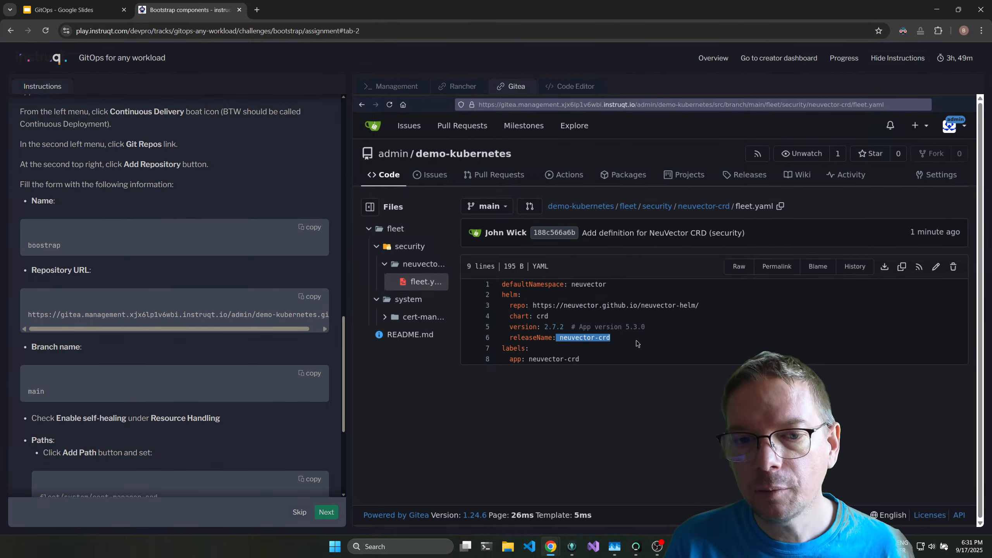
click(544, 376)
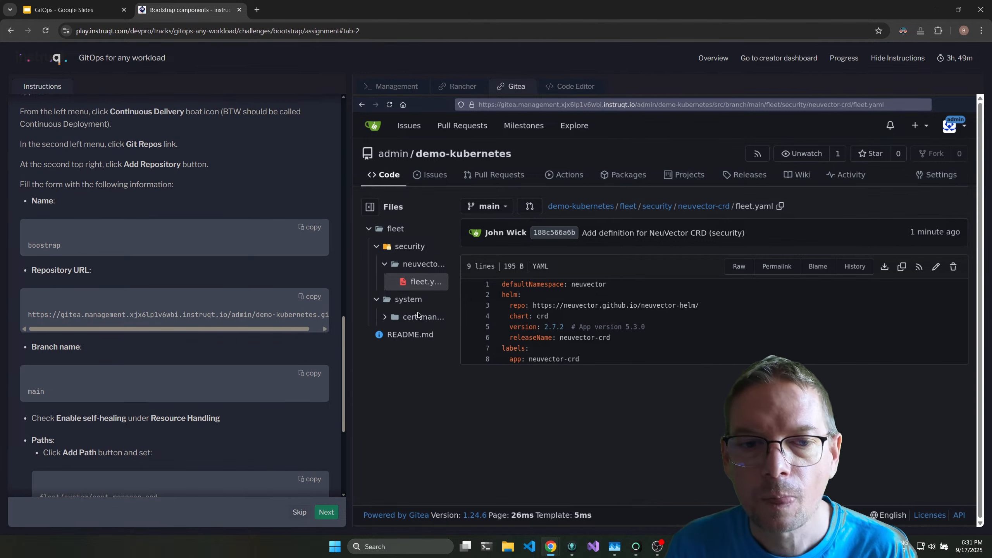
Expand the cert-manager-crd folder, view cert-manager.crds.yaml and fleet.yaml, and highlight the full contents of fleet.yaml.
click(386, 318)
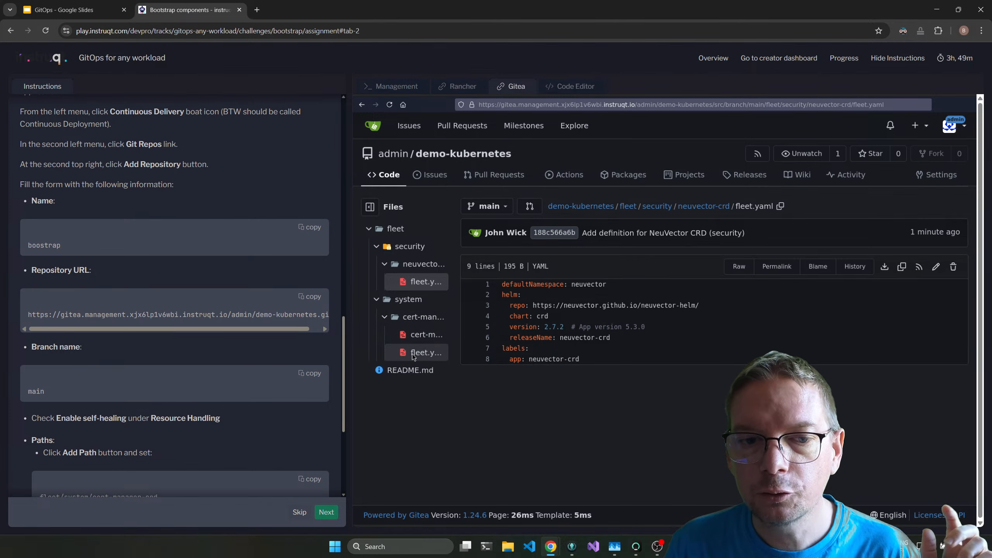
click(417, 355)
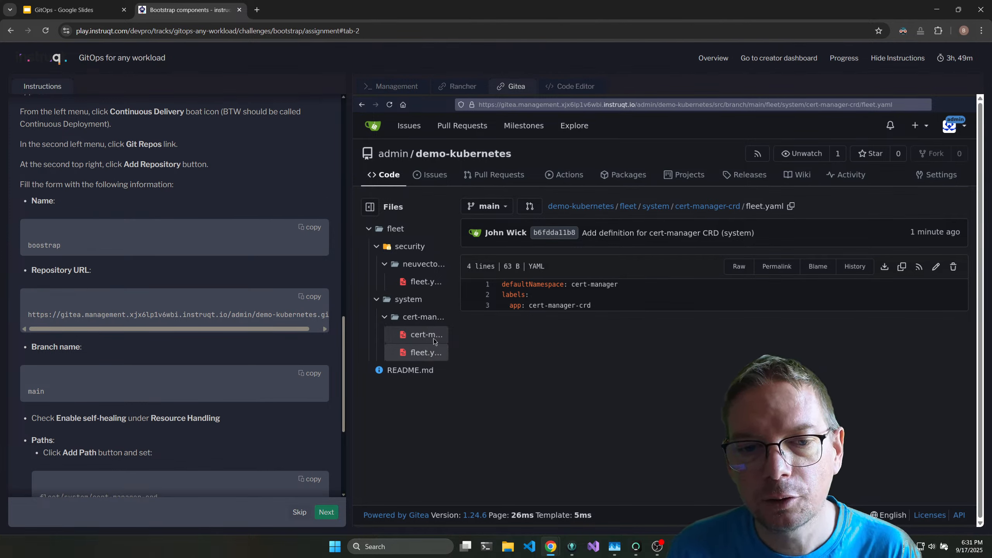
click(434, 340)
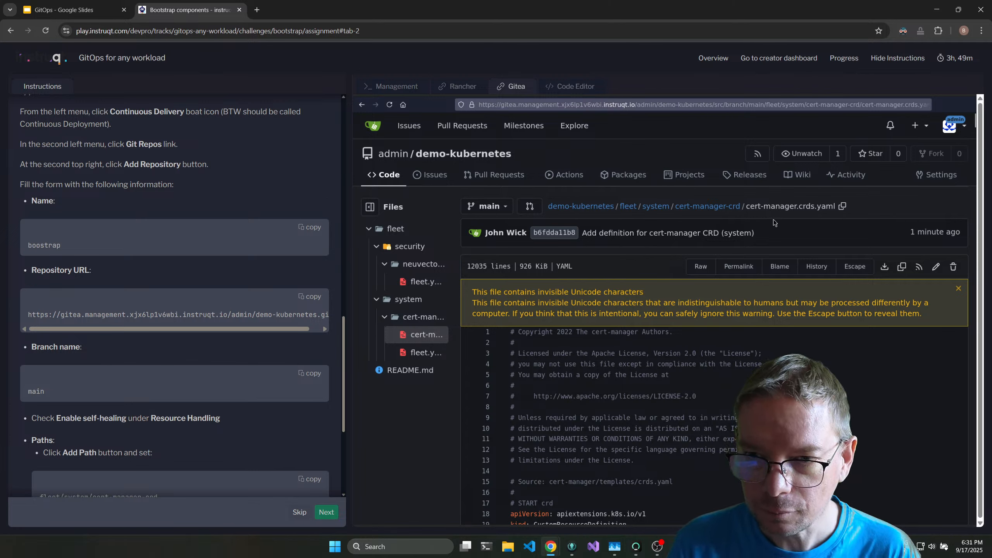
click(419, 354)
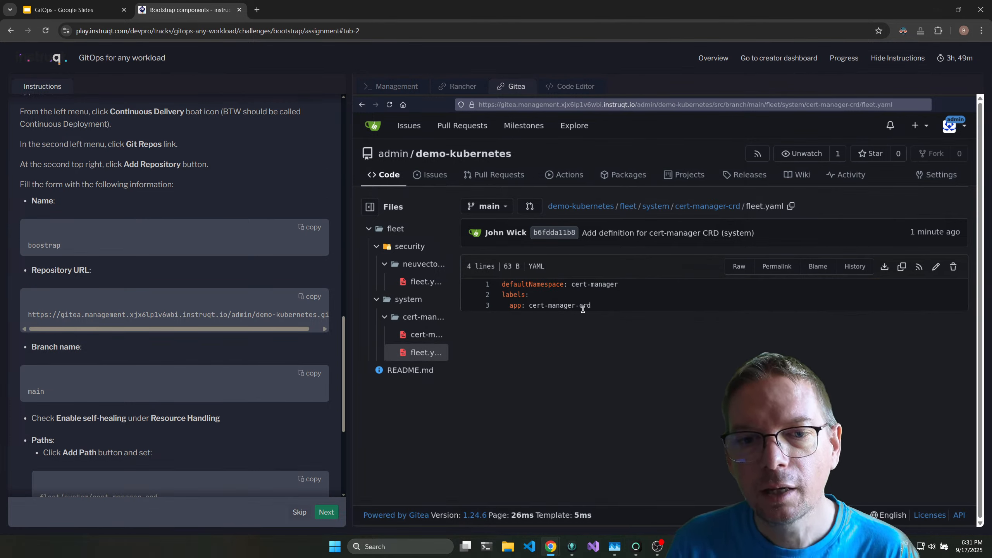
drag(502, 284, 598, 305)
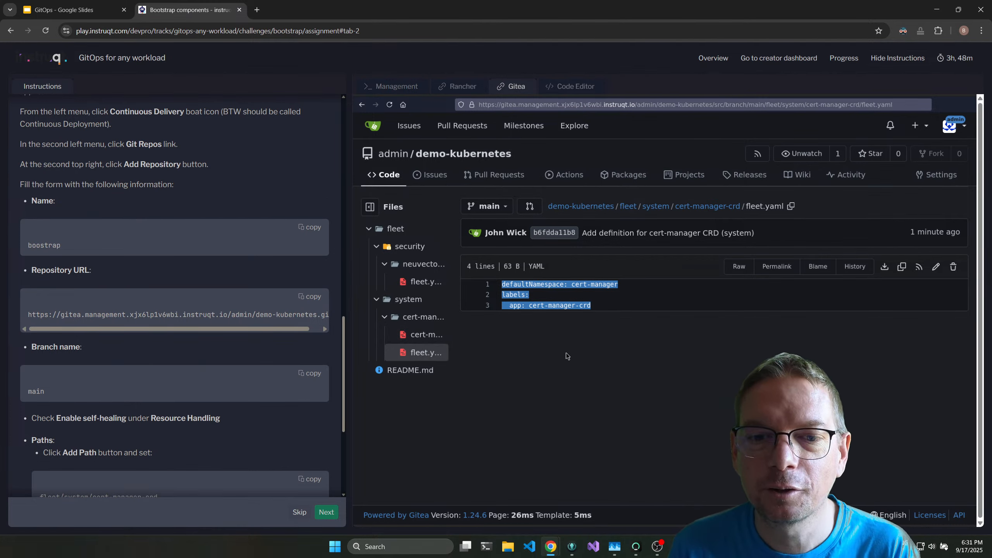
click(547, 332)
Switch to Rancher and start adding a new Git repository in Continuous Delivery.
scroll(186, 389, down, 2)
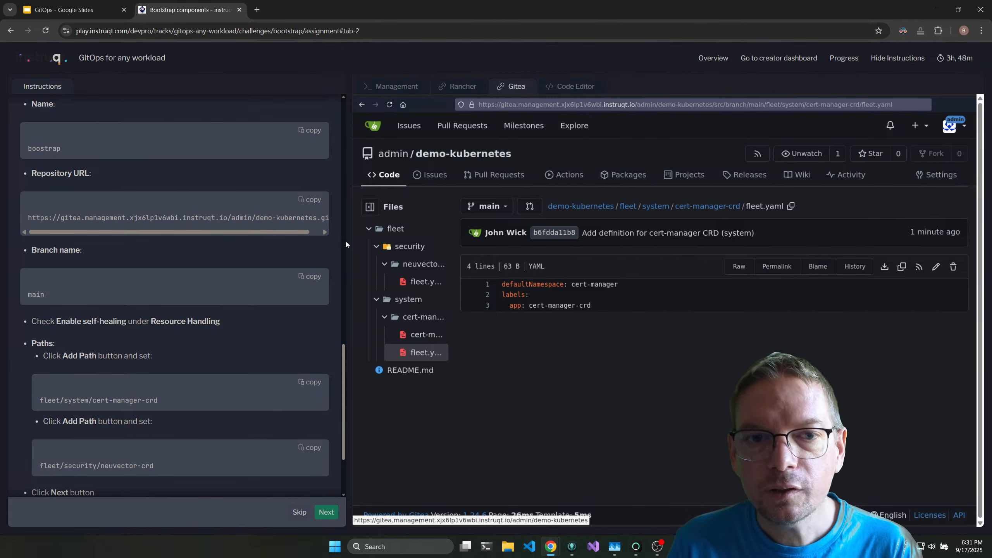
click(485, 85)
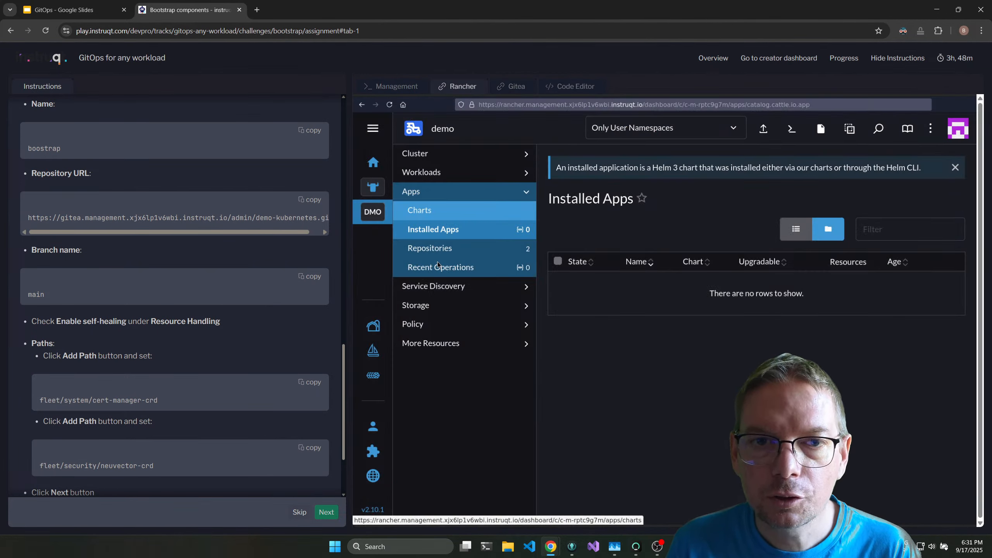
click(373, 356)
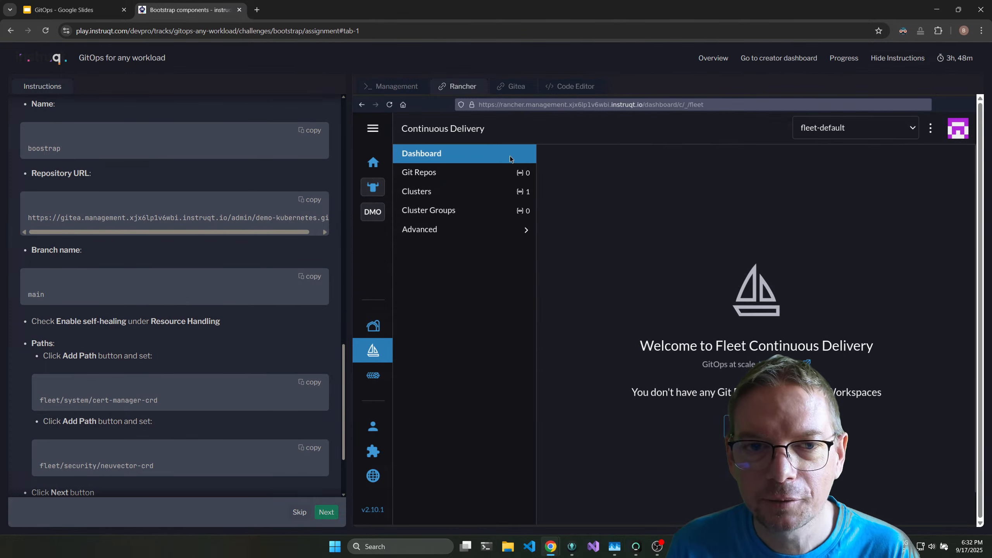
click(485, 177)
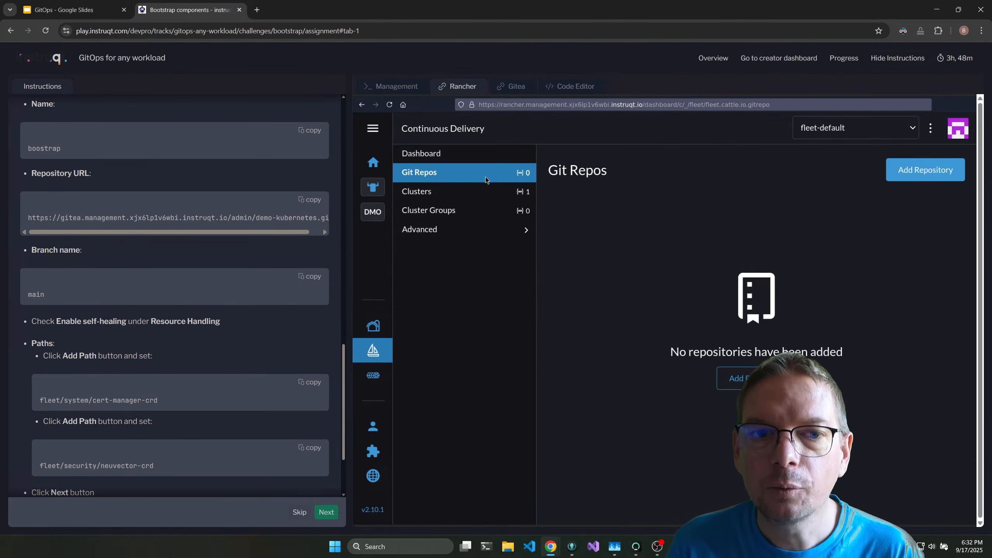
click(927, 176)
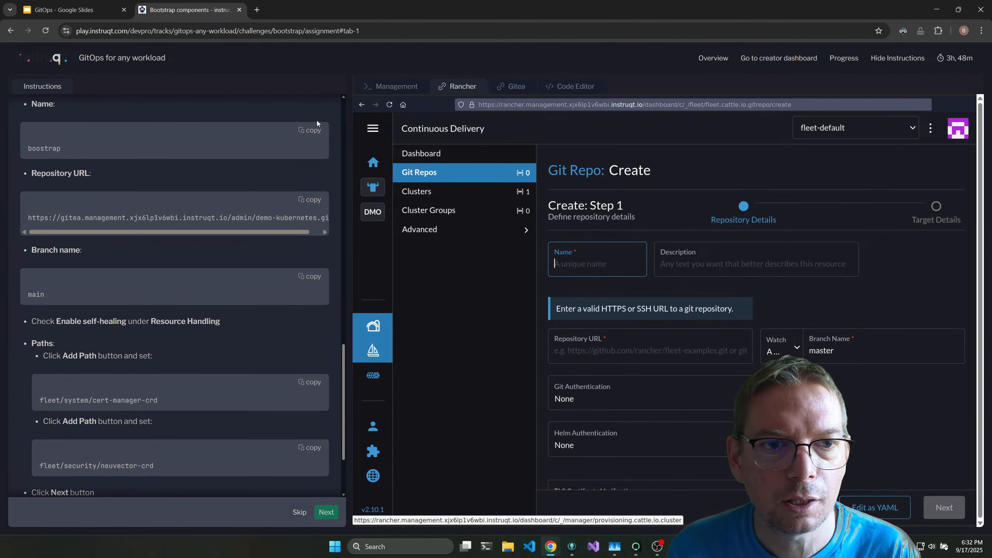
click(310, 130)
click(590, 263)
key(ctrl+v)
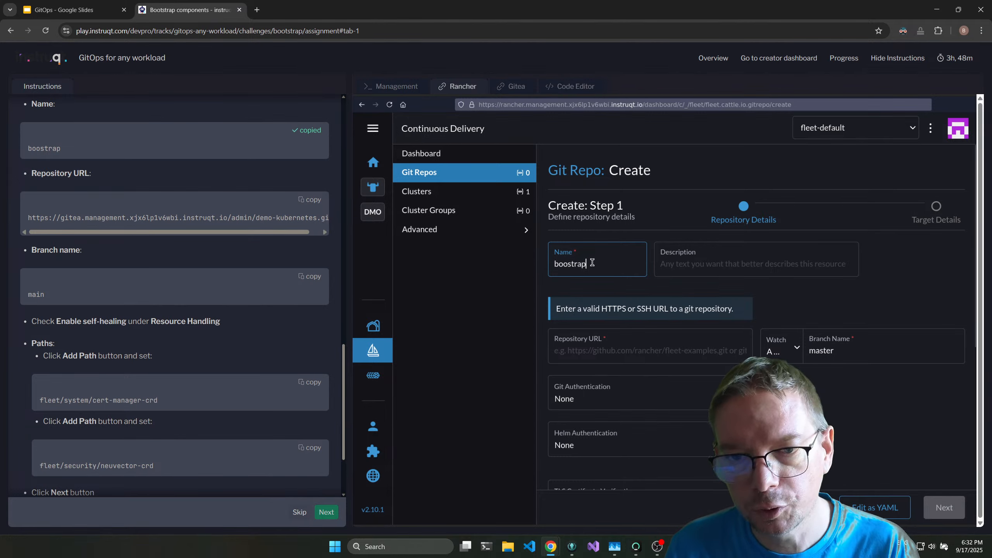
click(312, 200)
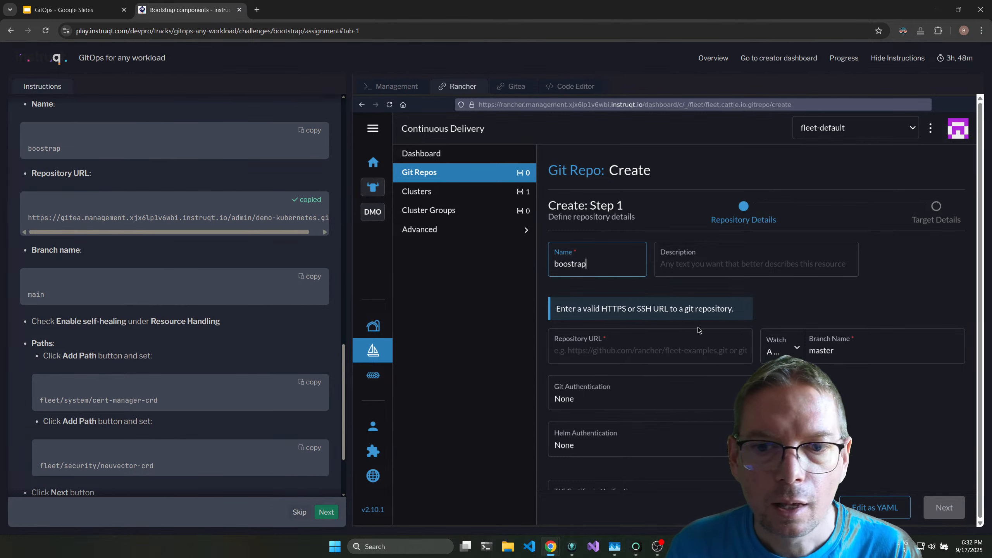
click(642, 354)
key(ctrl+v)
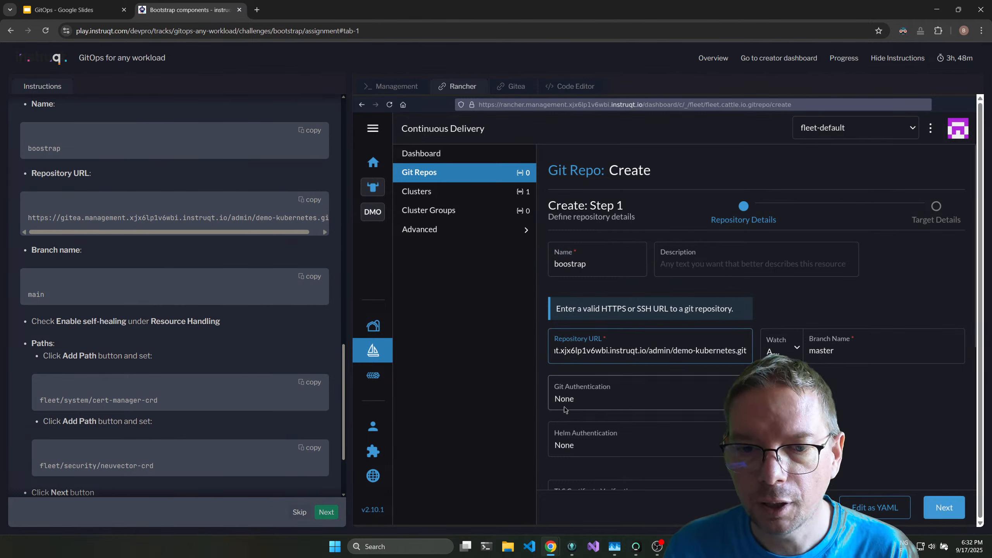
Set the branch name to main and enable self-healing under Resource Handling.
scroll(700, 351, down, 1)
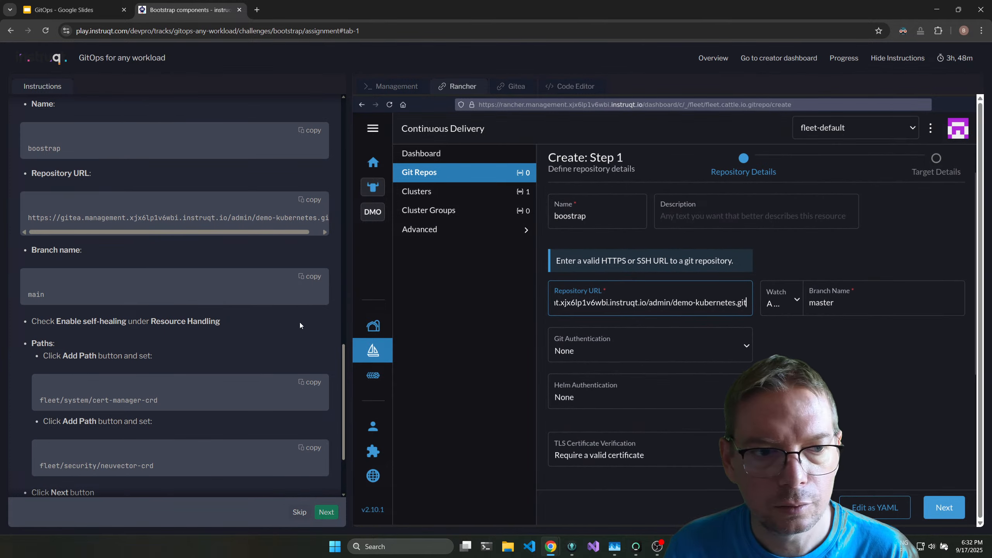
click(320, 278)
click(839, 304)
key(ctrl+a)
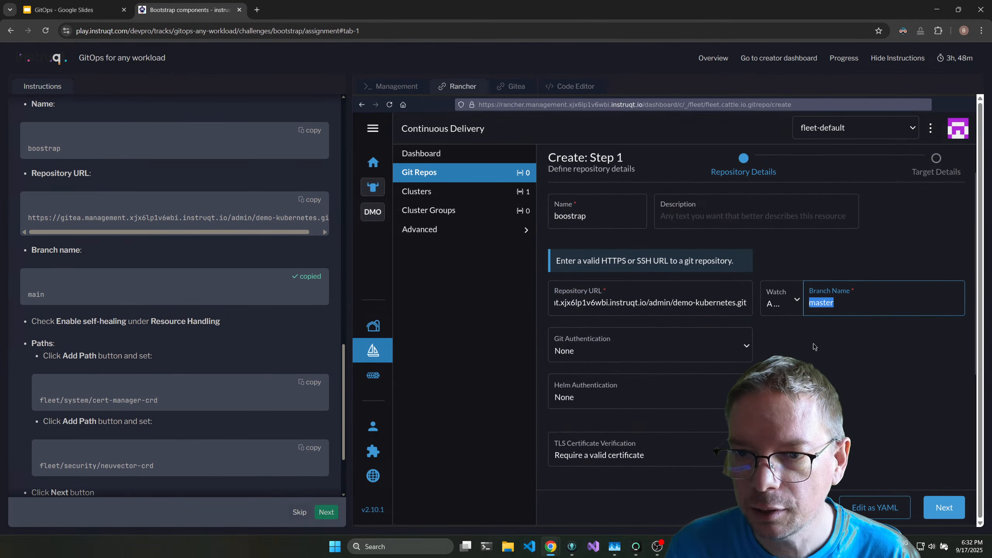
key(ctrl+v)
scroll(632, 340, down, 4)
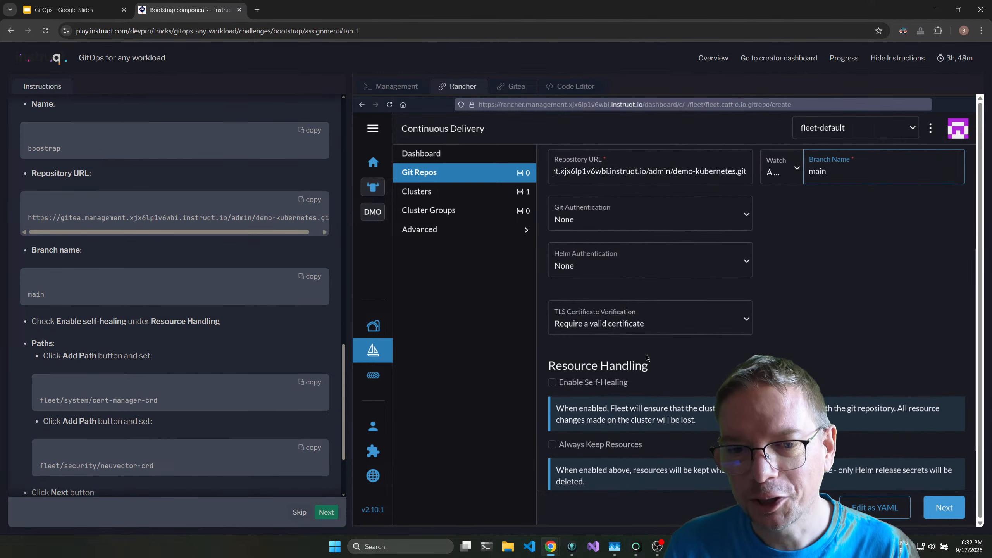
click(599, 336)
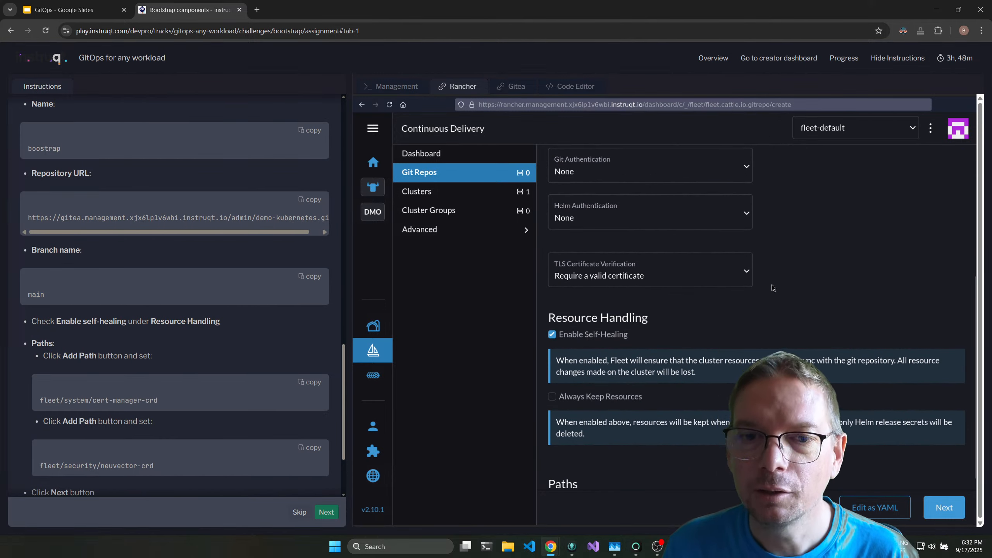
Add the path fleet/system/cert-manager-crd to the Git repo's Paths.
scroll(673, 277, up, 1)
scroll(653, 298, down, 3)
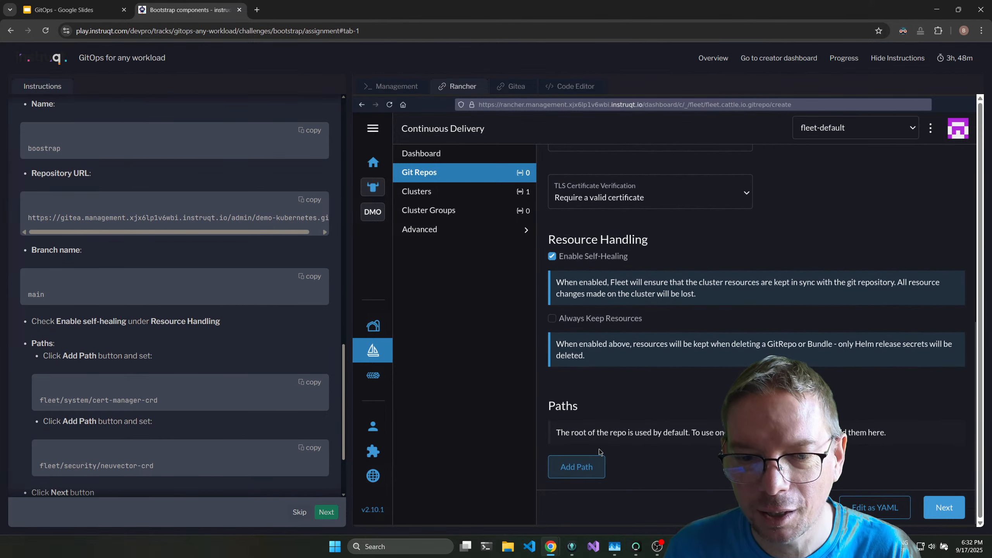
click(602, 467)
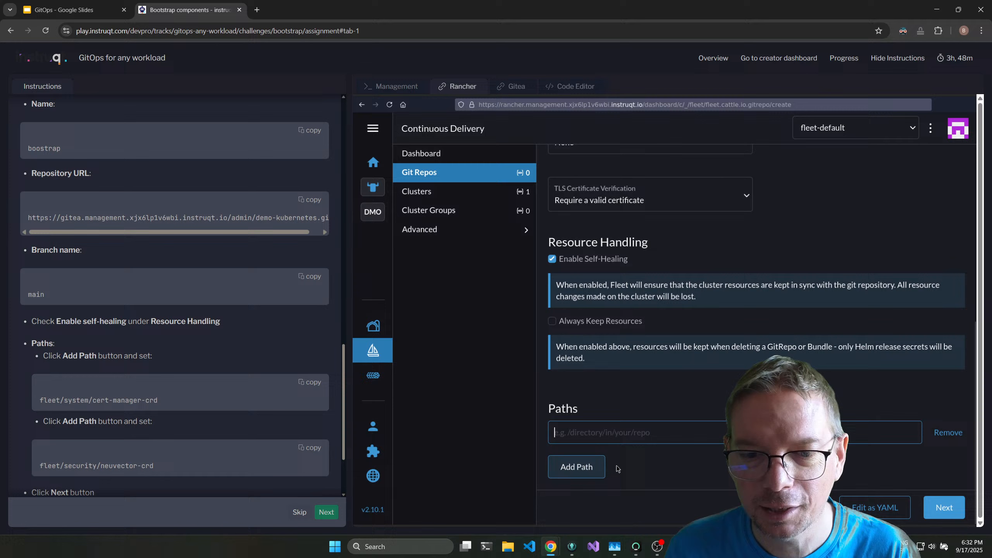
click(313, 384)
click(615, 434)
key(ctrl+v)
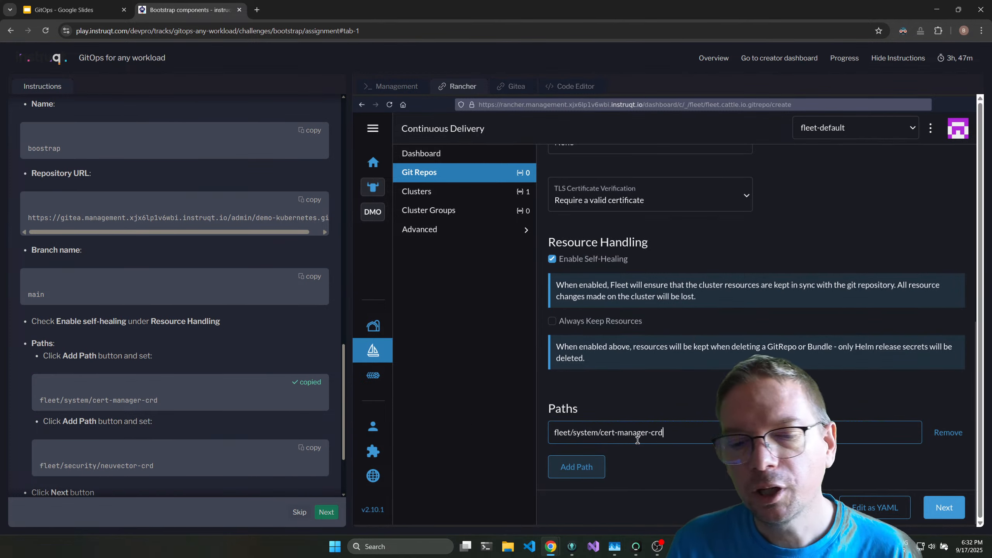
Add a second path, fleet/security/neuvector-crd, to the Git repo.
click(577, 467)
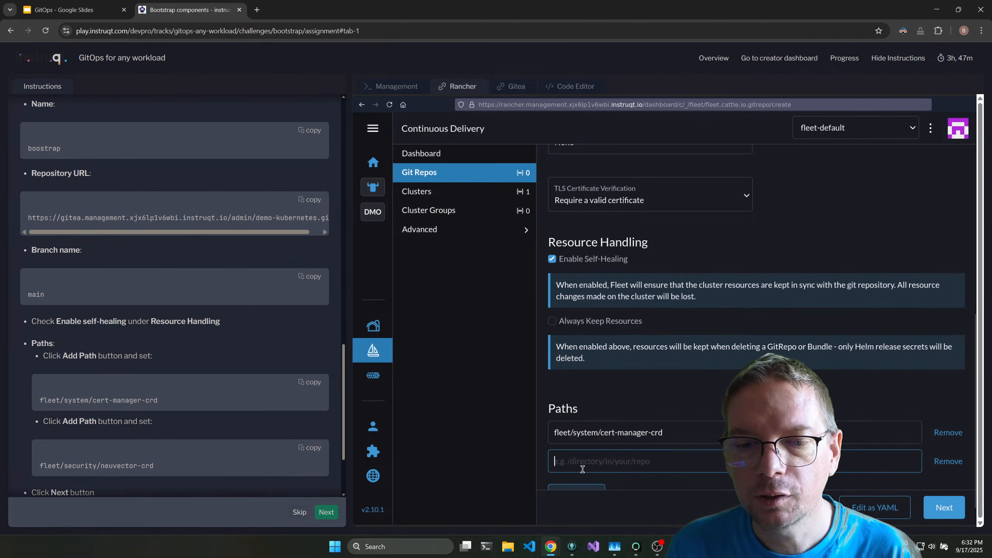
scroll(623, 393, down, 1)
click(310, 448)
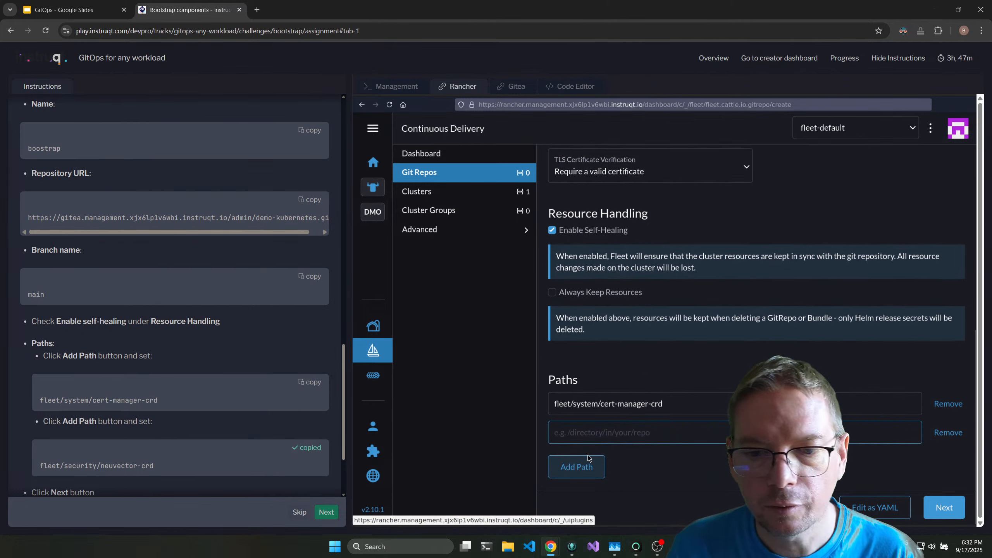
click(598, 438)
key(ctrl+v)
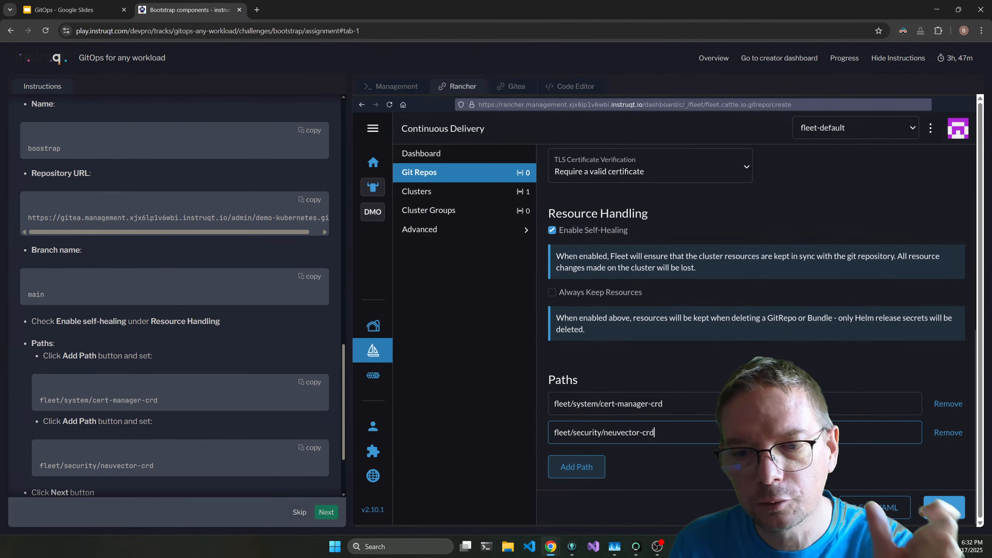
Continue to the target details, set the deployment target to the demo cluster, and create the Git repo.
click(941, 508)
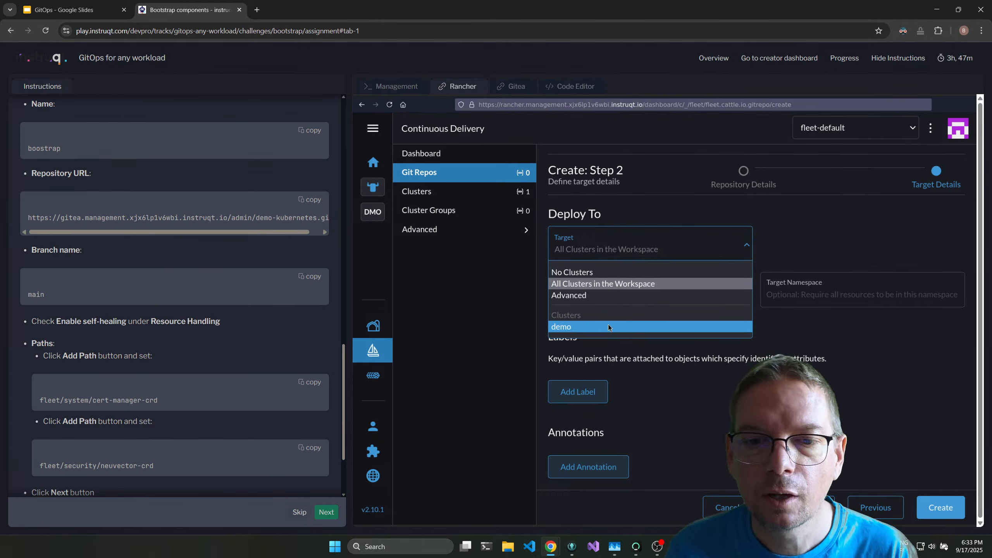
click(608, 325)
click(937, 509)
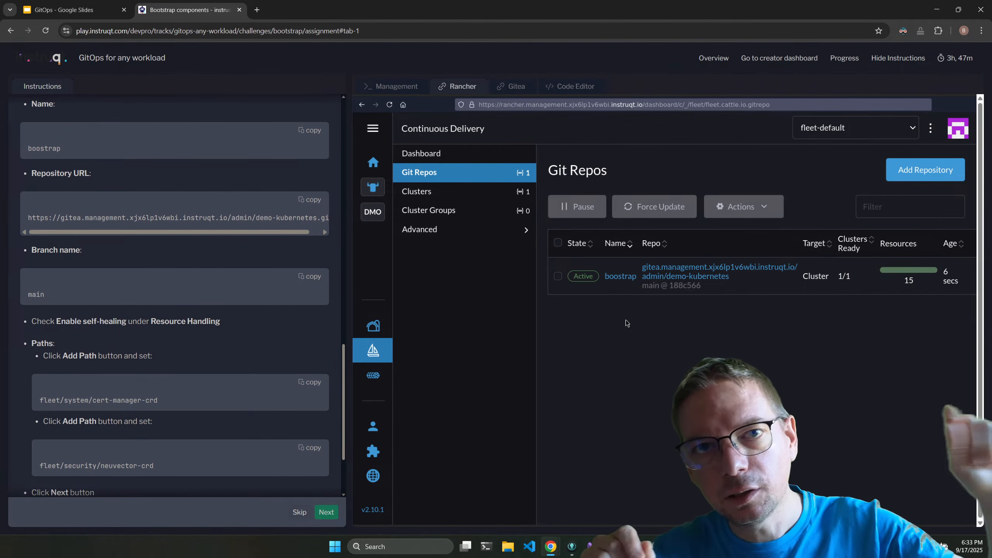
Inspect the bundles and resources of the boostrap Git repo, and return to the Git Repos list.
click(620, 277)
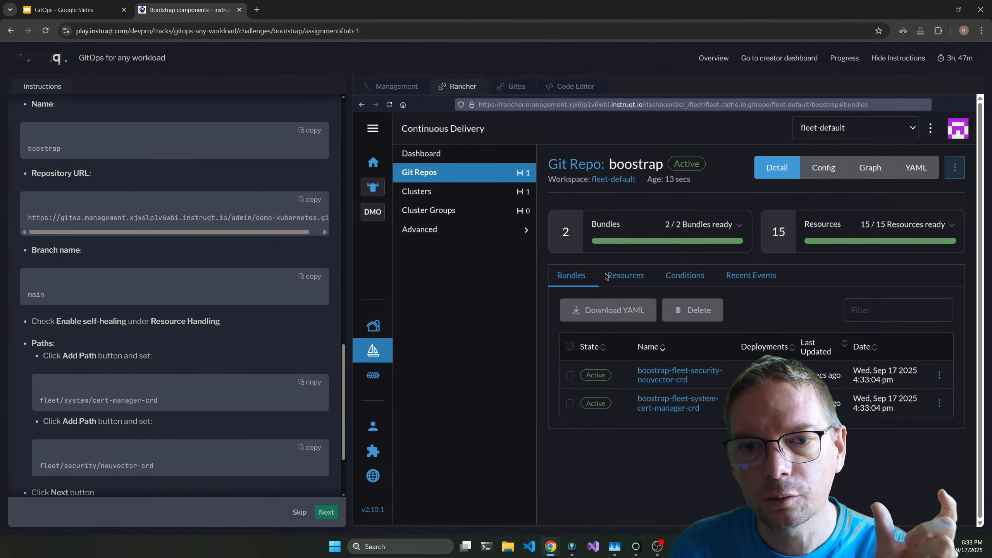
click(625, 276)
scroll(689, 375, down, 2)
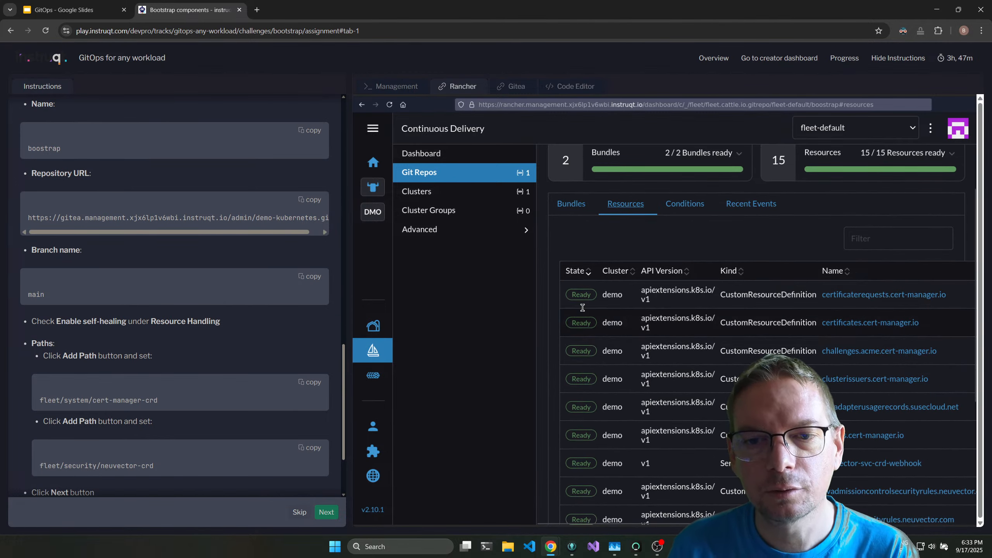
scroll(651, 250, up, 1)
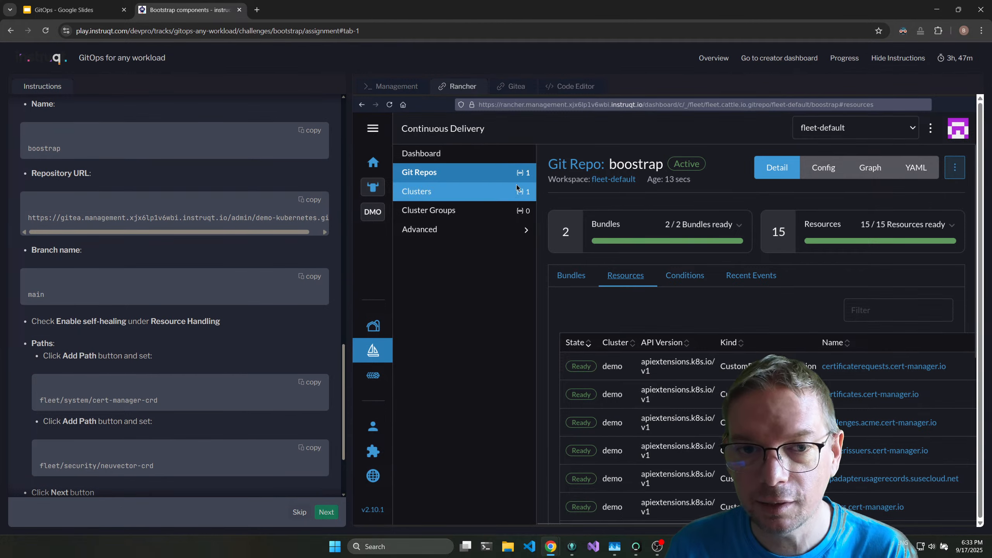
click(477, 173)
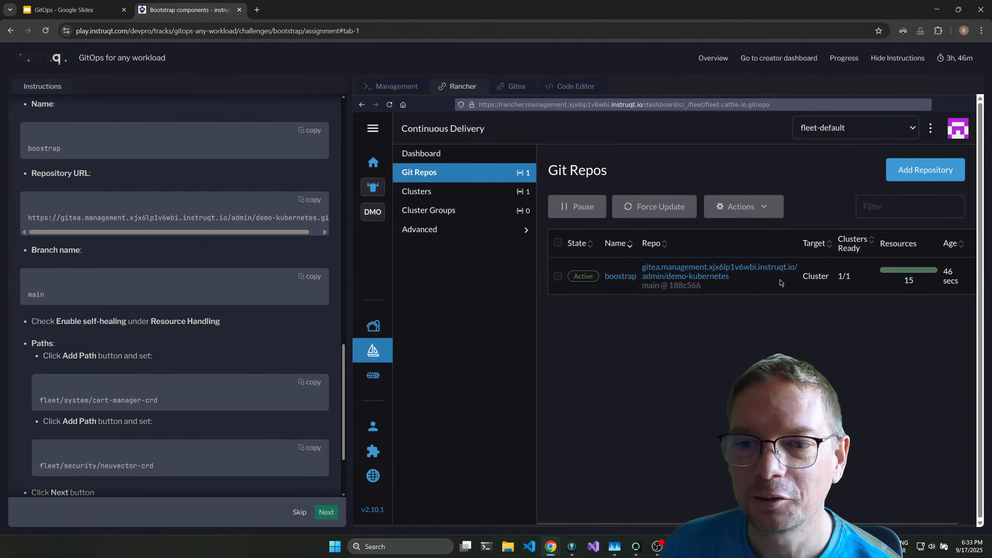
Finish the bootstrap challenge, start the Infrastructure components challenge, and dismiss the OneDrive notification.
scroll(164, 344, down, 3)
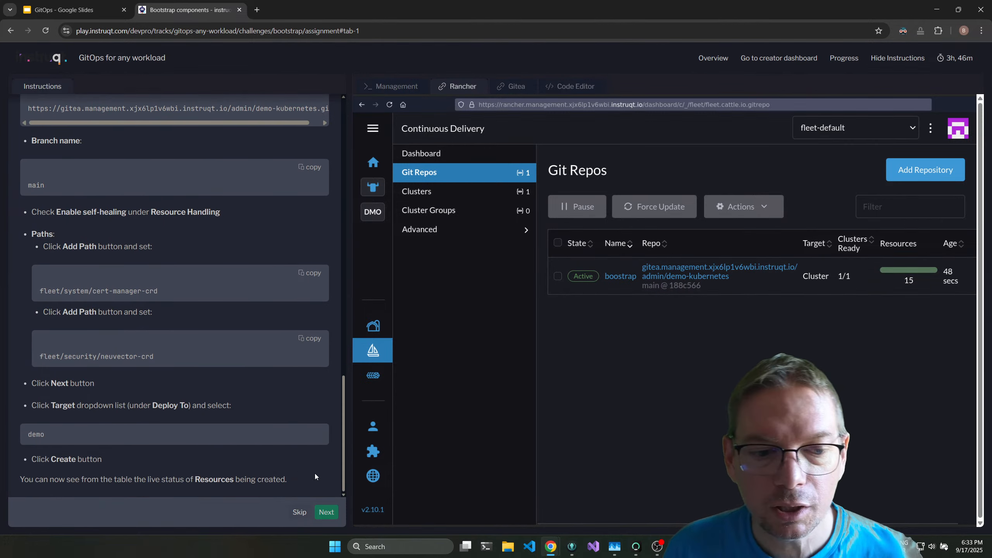
click(327, 512)
click(327, 516)
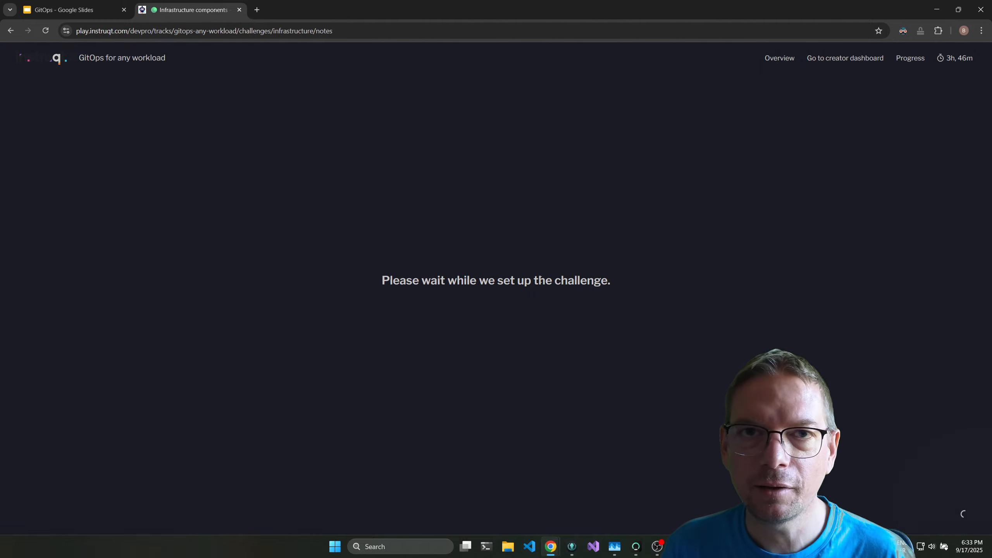
click(964, 515)
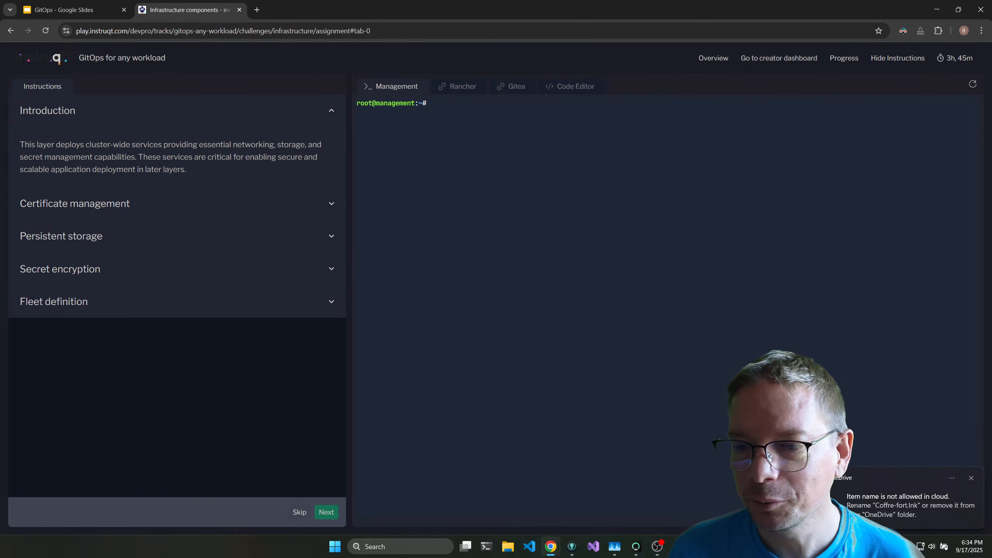
click(972, 478)
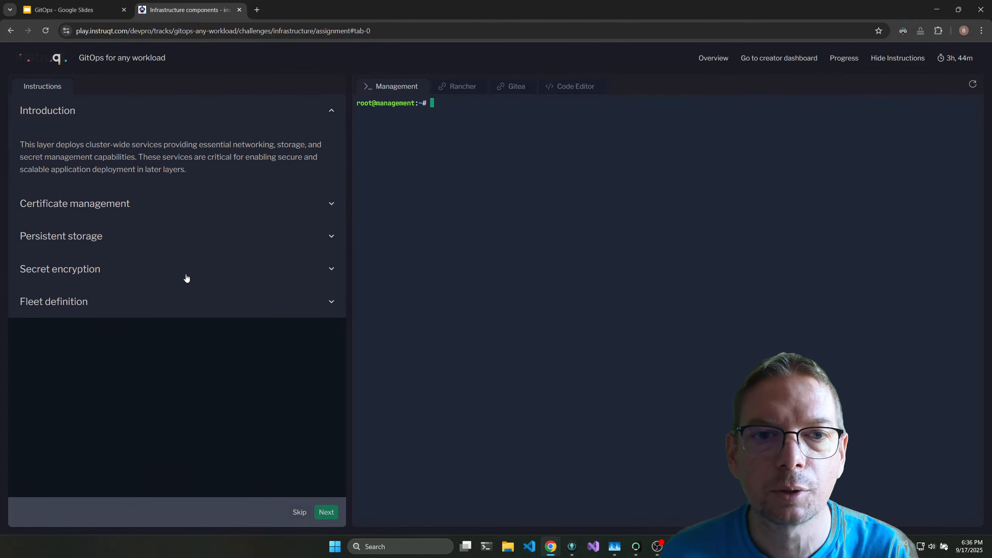
Expand Certificate management and run its snippet to commit and push the cert-manager and letsencrypt fleet definitions.
click(232, 207)
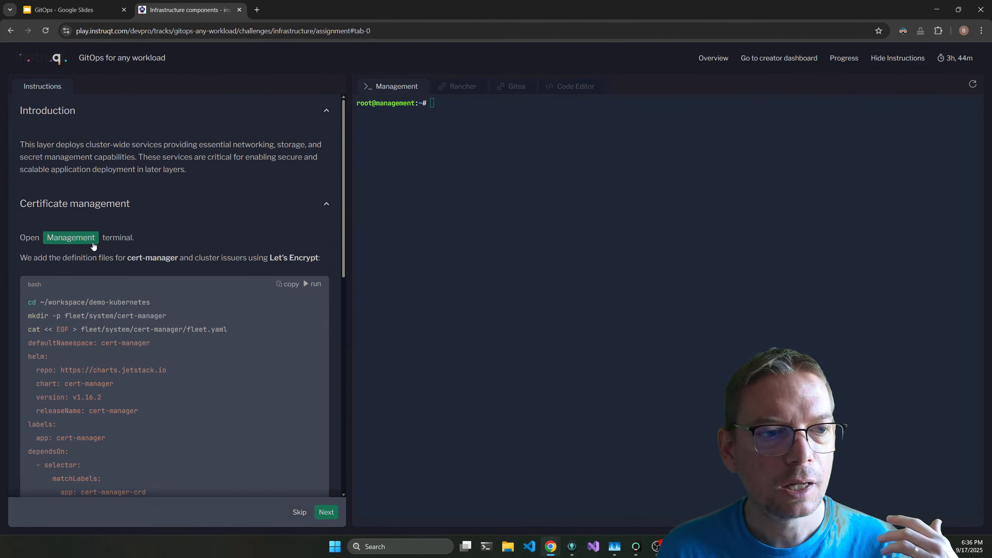
scroll(237, 215, down, 4)
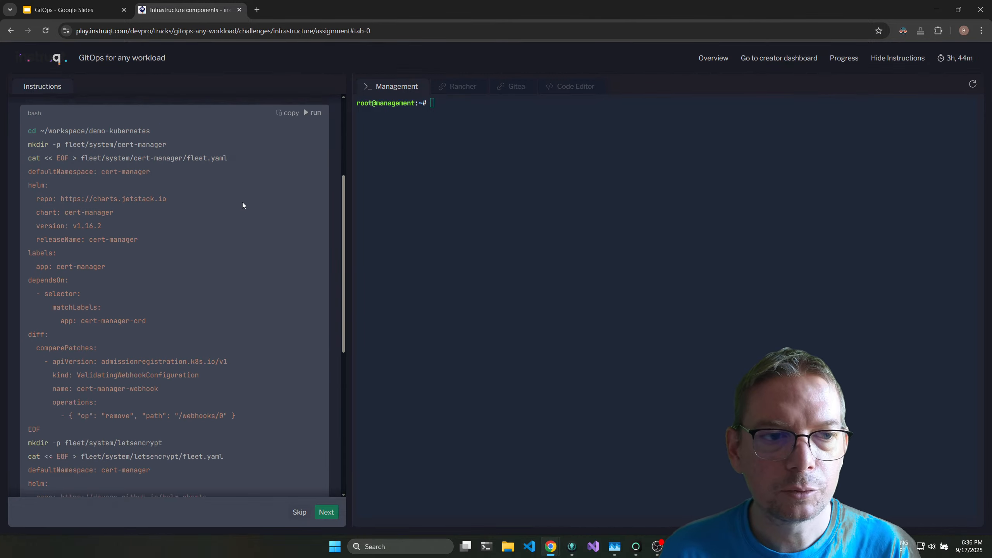
click(311, 140)
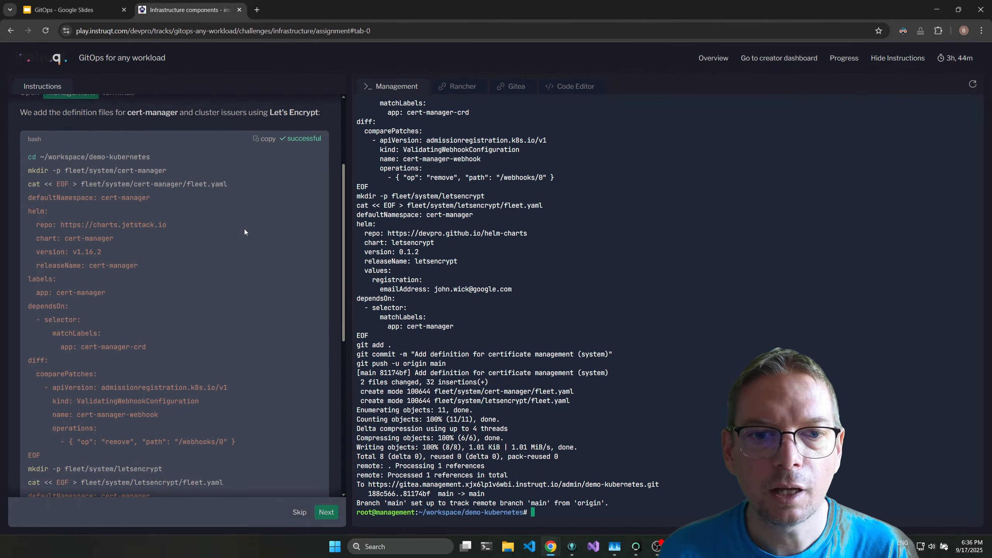
scroll(244, 230, down, 9)
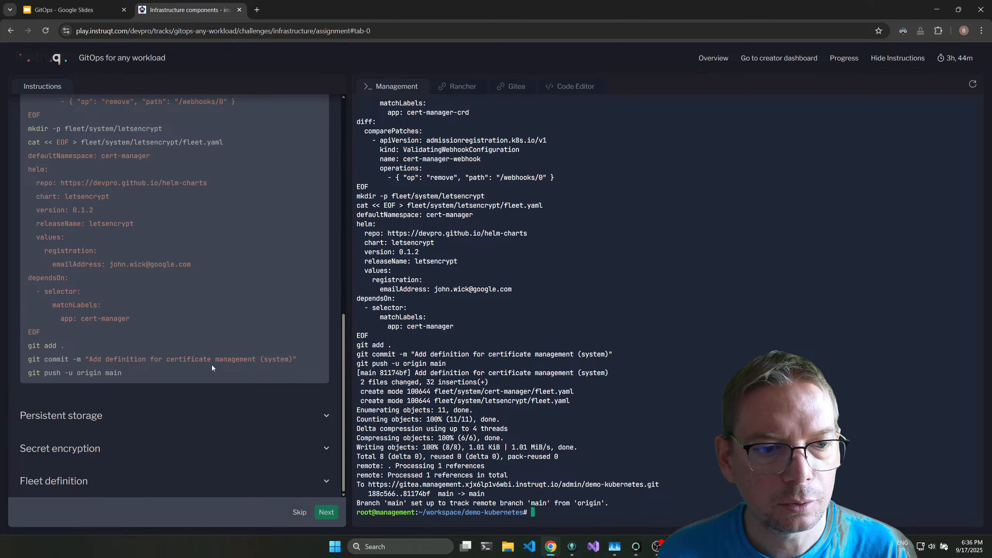
scroll(218, 363, up, 6)
scroll(218, 363, down, 5)
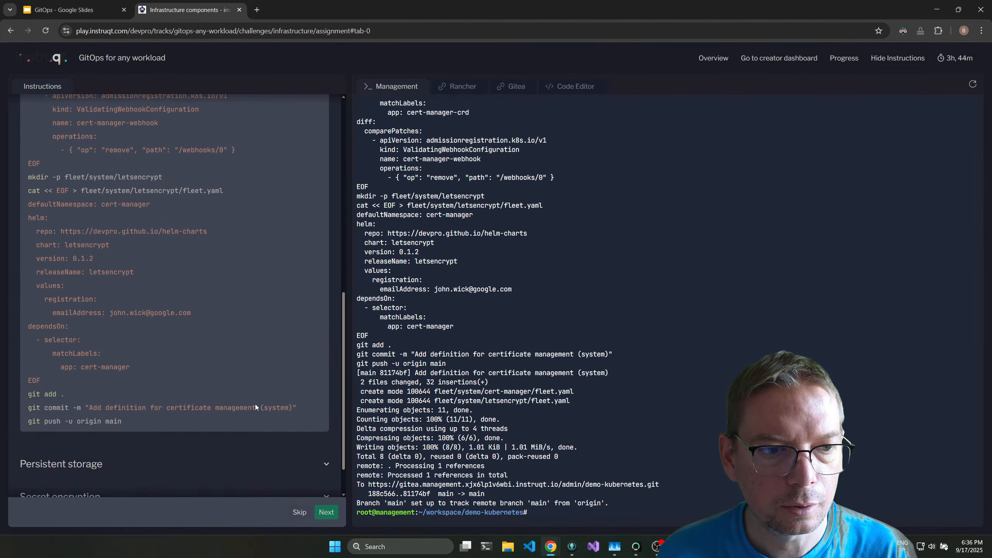
Expand Persistent storage and run its snippet to commit and push the nfs-provisioner fleet definition.
click(327, 465)
scroll(248, 235, down, 6)
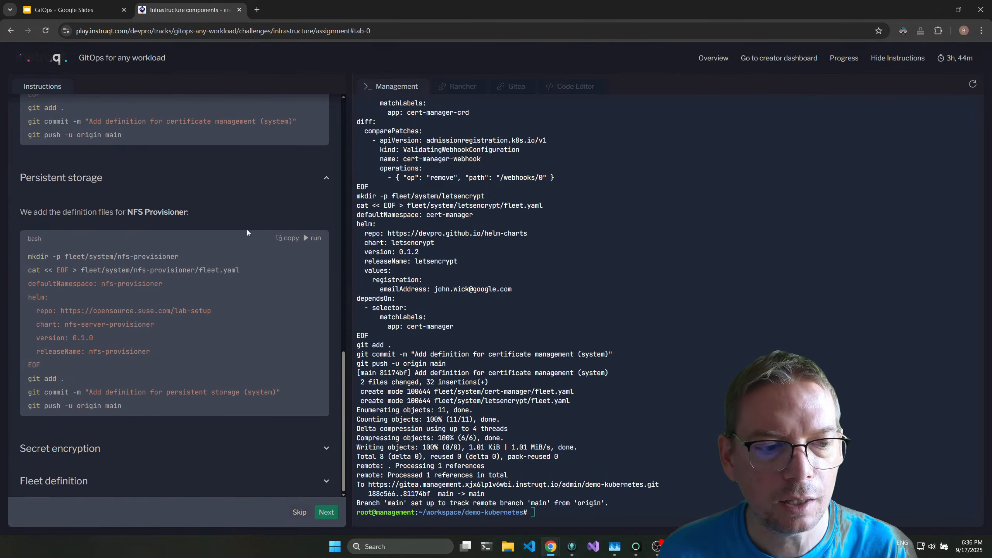
click(314, 241)
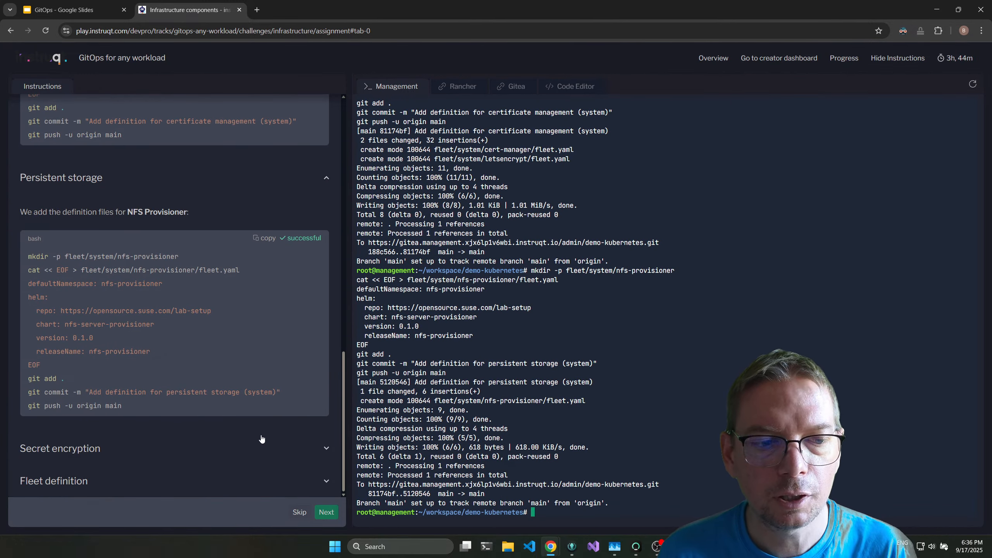
Run the Secret encryption snippet to commit and push the sealed-secrets fleet definition, and expand the Fleet definition instructions.
click(261, 446)
scroll(301, 270, down, 5)
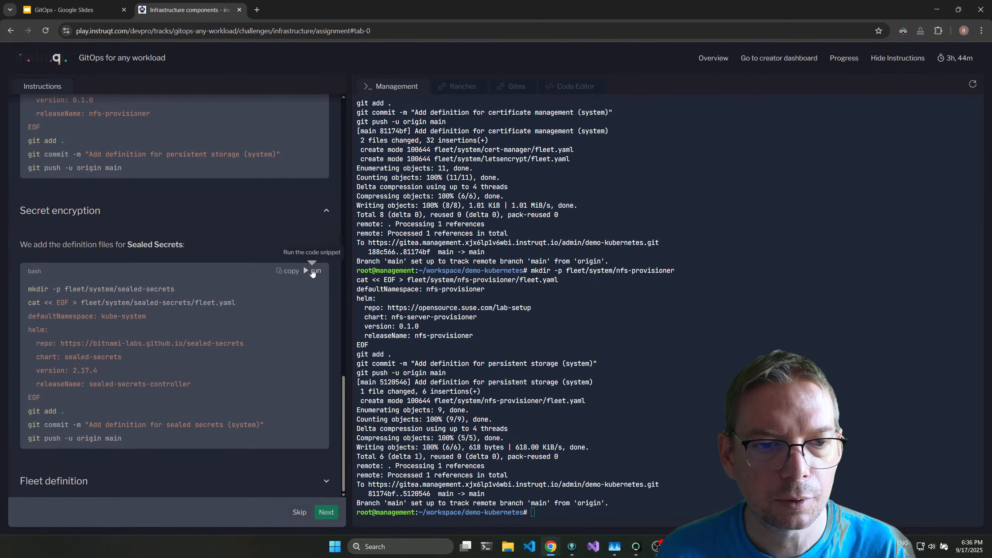
click(313, 271)
click(322, 483)
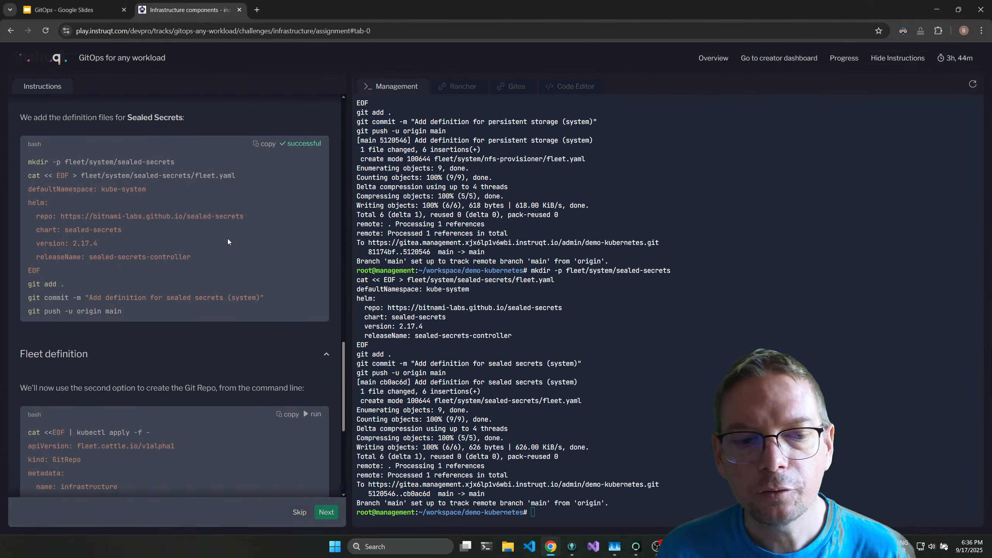
scroll(231, 234, down, 7)
Switch to Gitea, reload demo-kubernetes, and examine the cert-manager-crd, letsencrypt, nfs-provisioner and sealed-secrets folders under fleet/system.
click(510, 89)
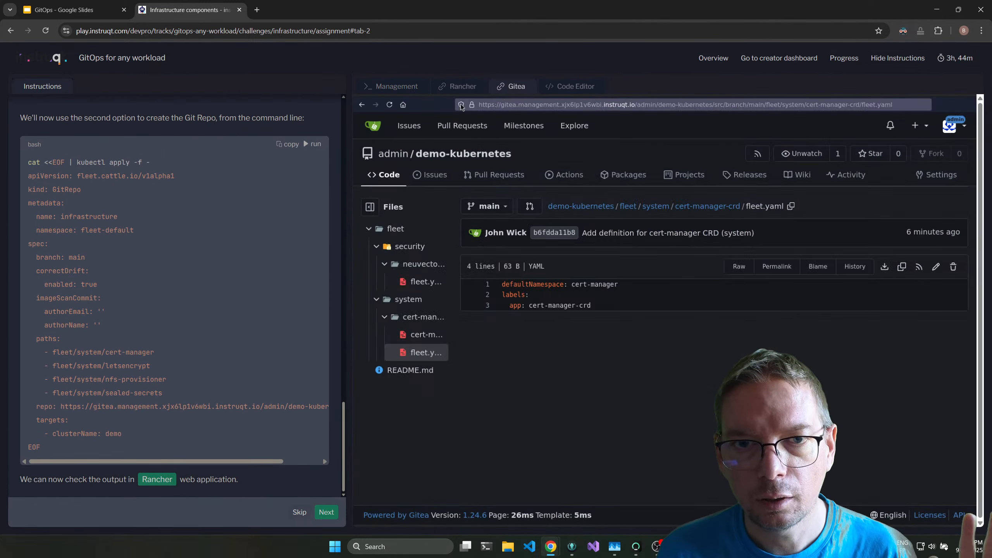
click(389, 105)
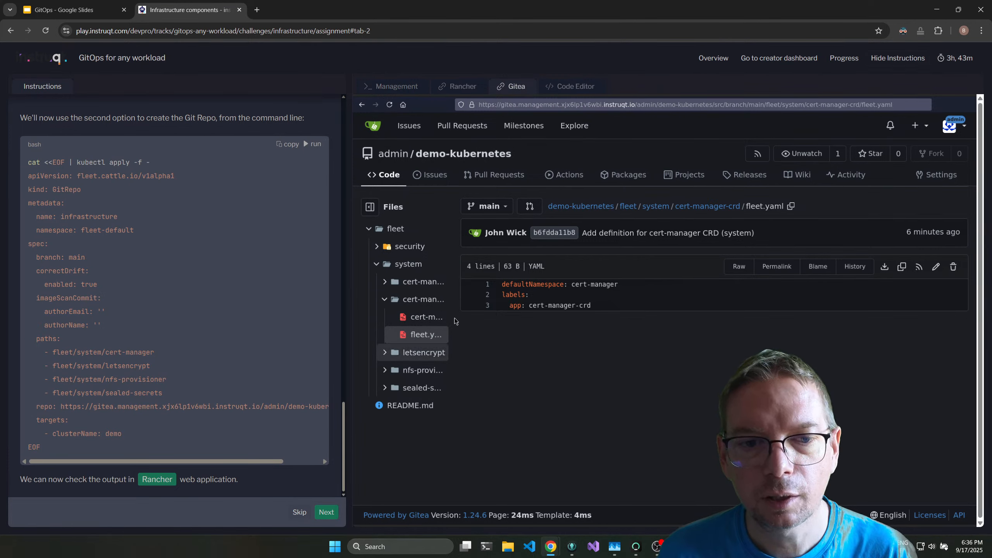
click(385, 300)
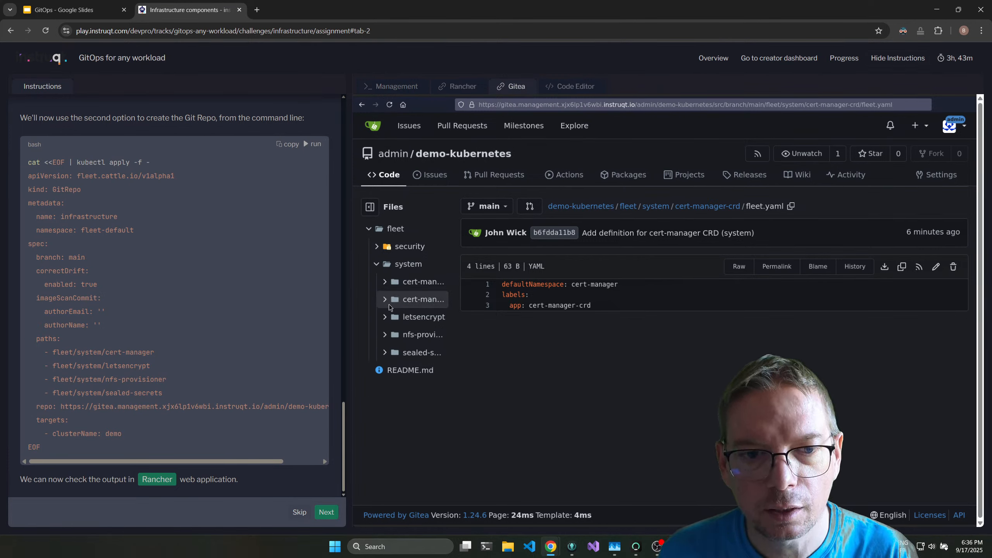
click(422, 319)
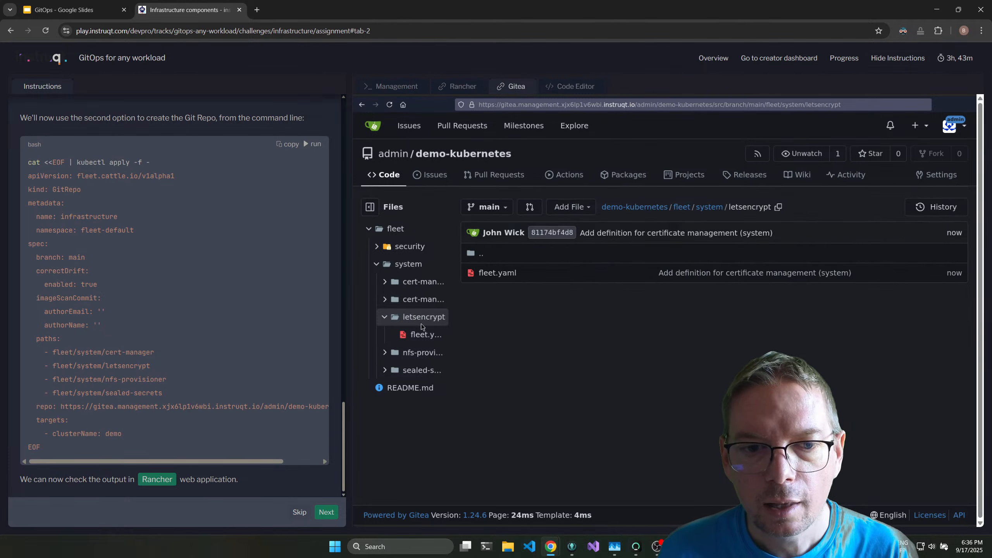
click(421, 353)
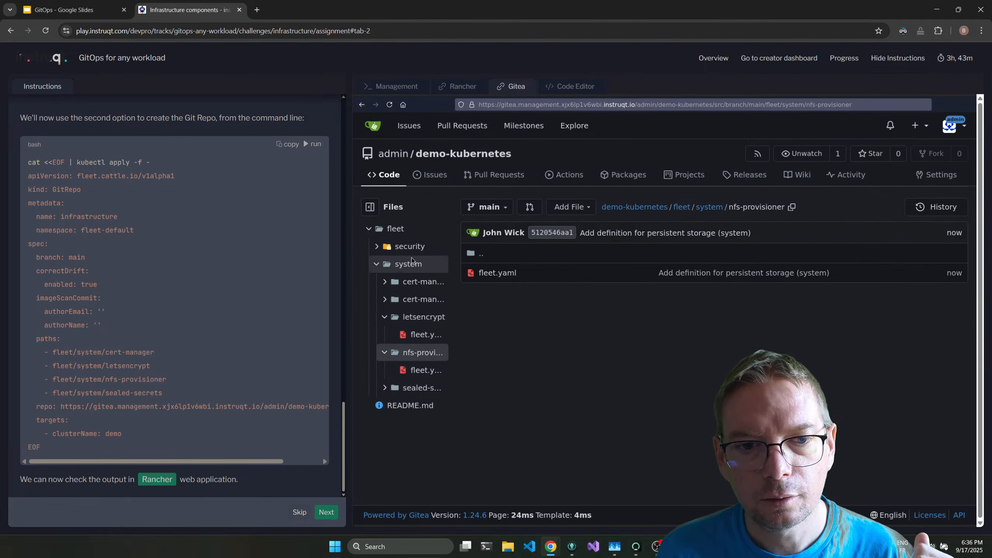
click(423, 300)
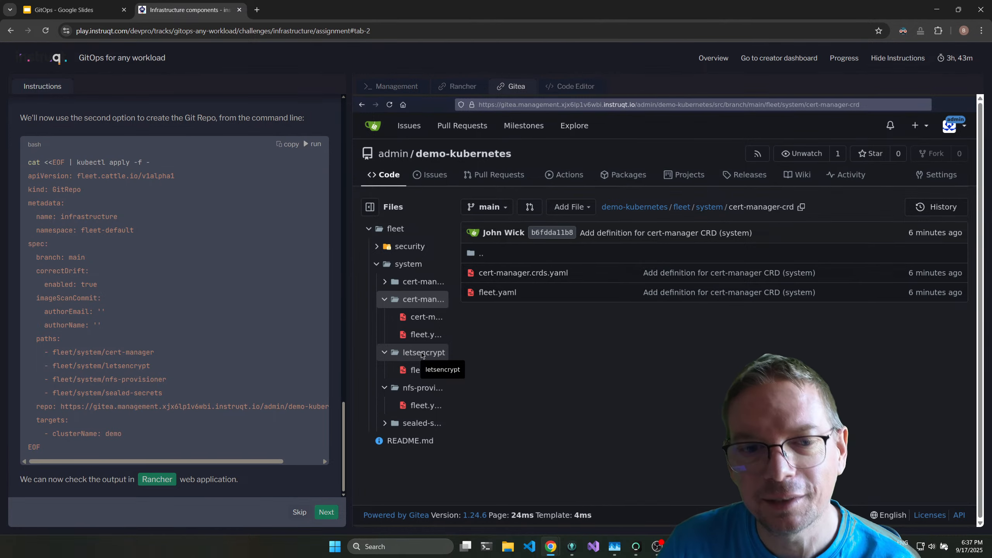
click(415, 387)
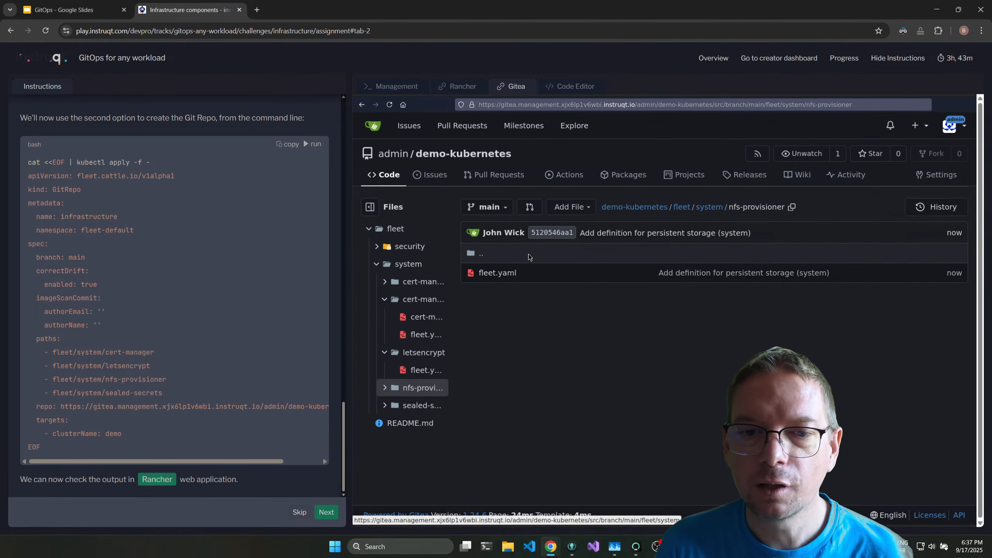
click(421, 406)
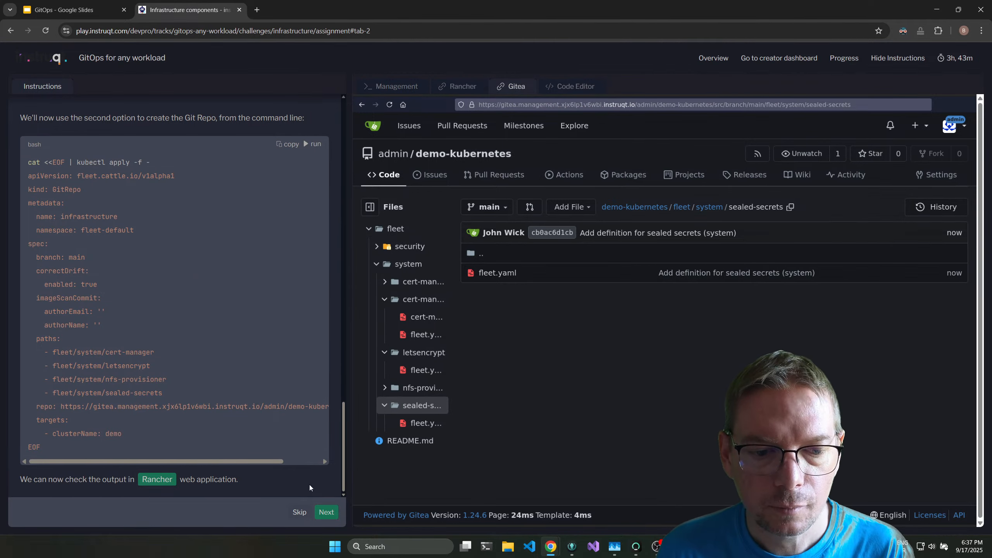
Return to the Management terminal and run the Fleet definition snippet to create the infrastructure GitRepo targeting the demo cluster.
scroll(249, 302, up, 8)
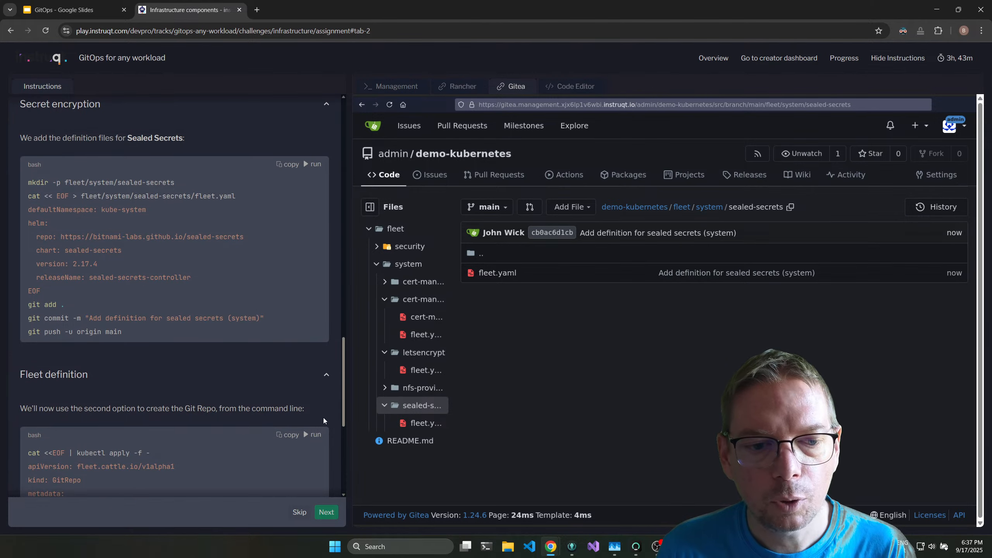
click(392, 86)
click(312, 435)
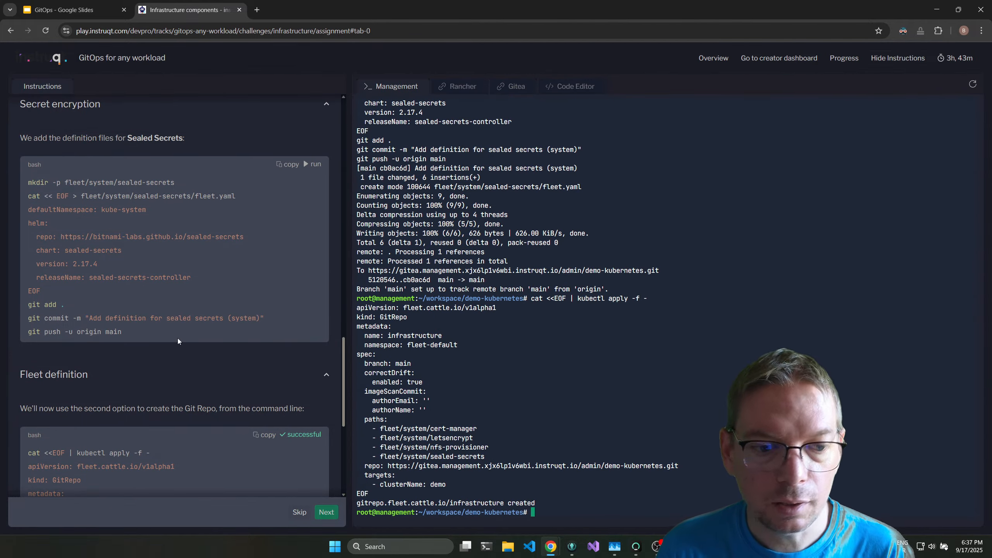
Check the infrastructure deployment in Rancher's Git Repos list and advance the lab to the Business applications challenge.
scroll(185, 304, down, 7)
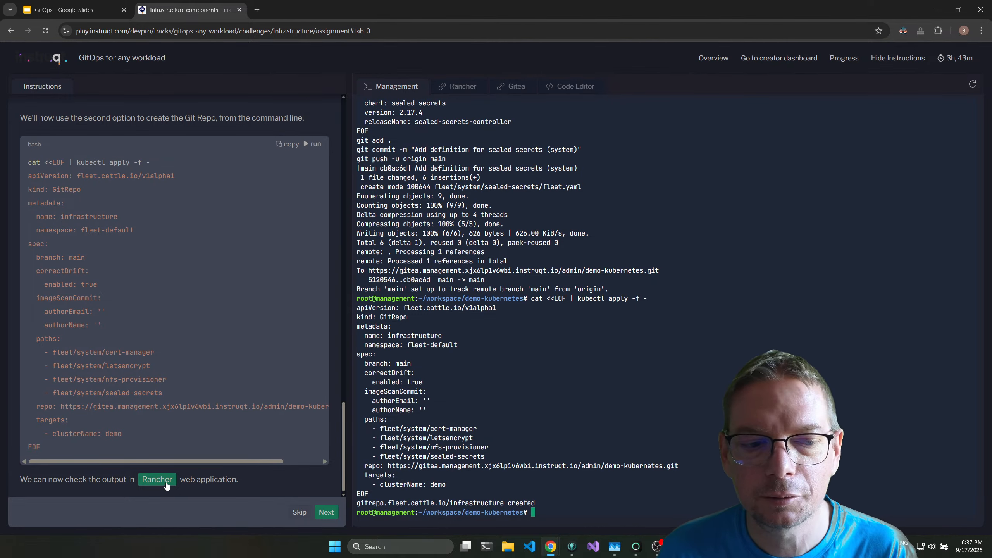
click(167, 485)
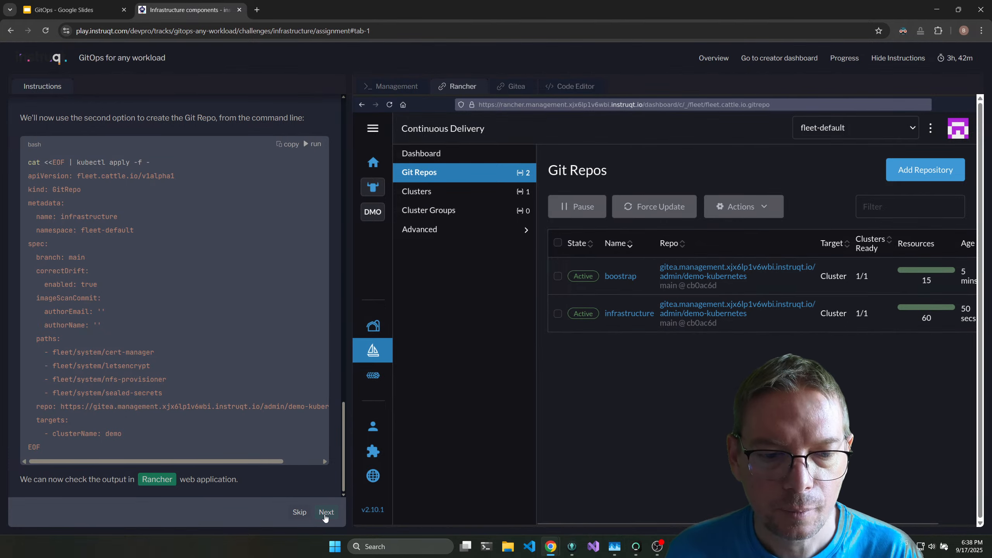
click(325, 513)
click(322, 513)
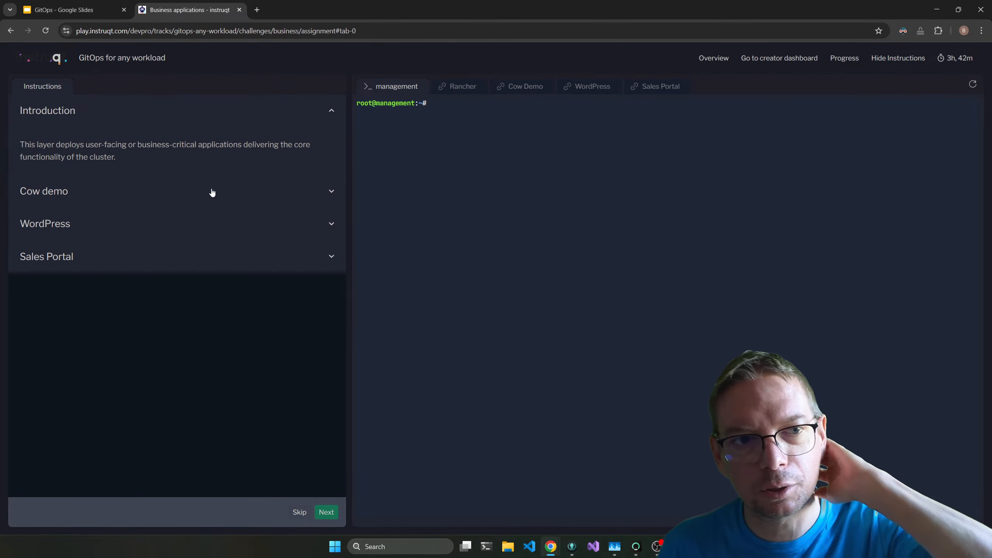
Run the Cow demo snippets to push the cow-demo fleet definition and create the business GitRepo targeting the demo cluster.
click(211, 191)
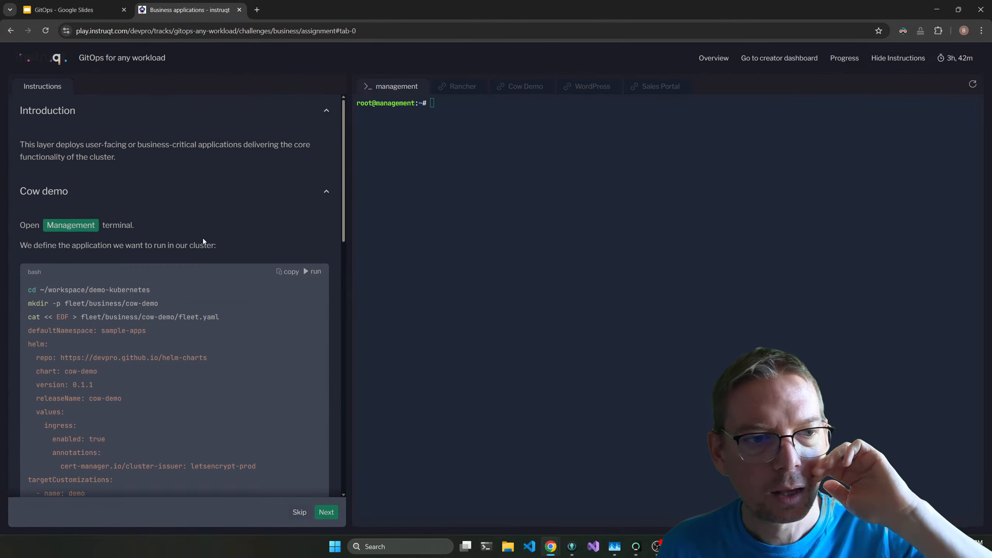
click(315, 272)
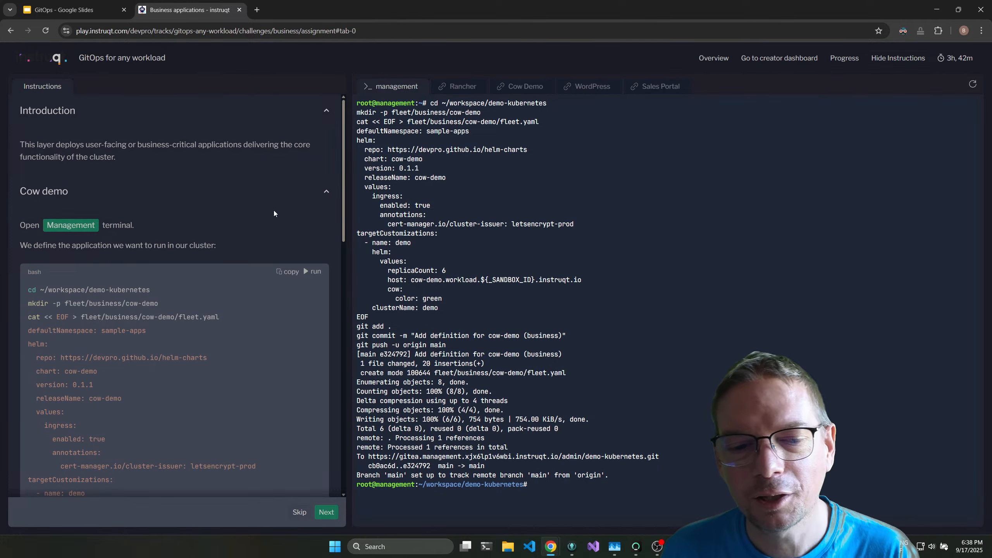
scroll(231, 230, down, 5)
scroll(232, 228, down, 2)
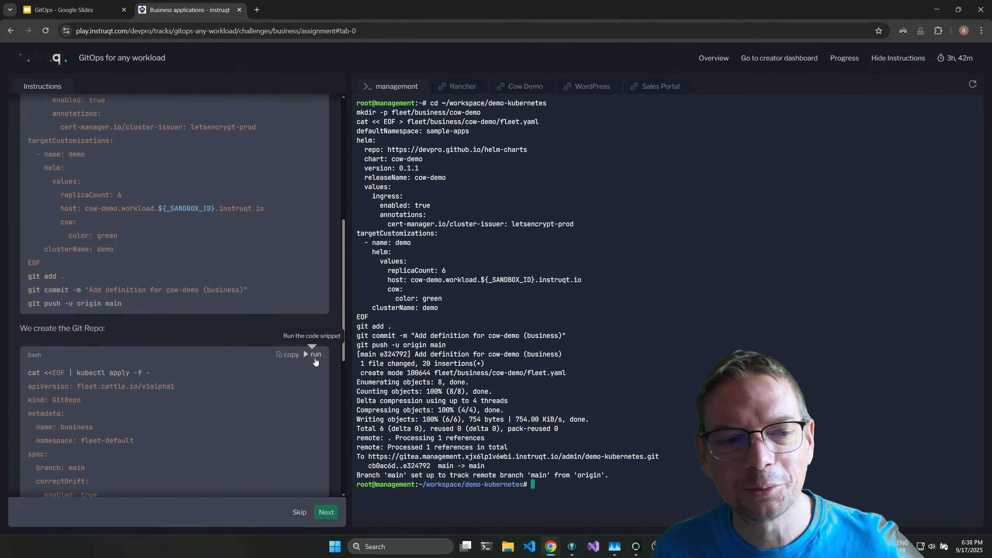
scroll(144, 283, up, 5)
scroll(168, 255, down, 4)
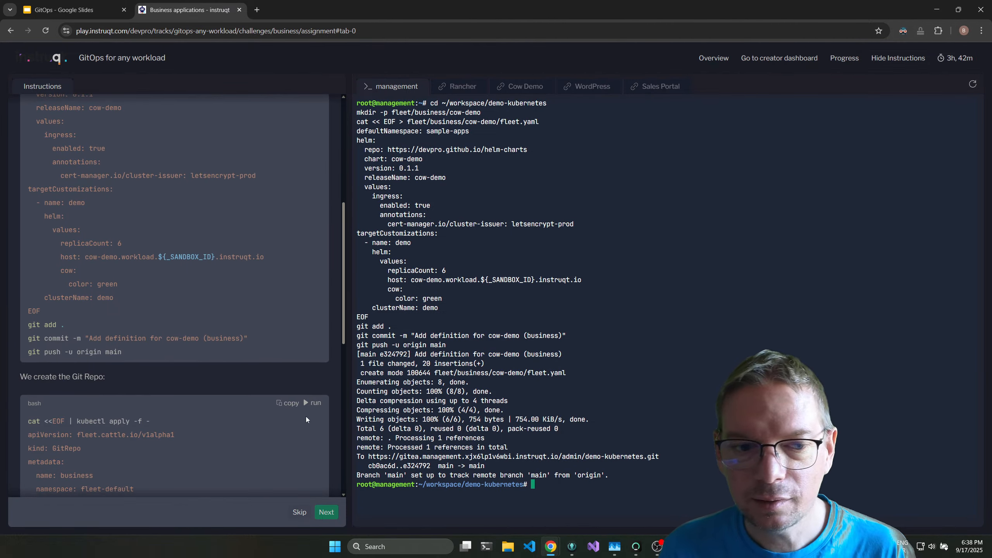
click(313, 405)
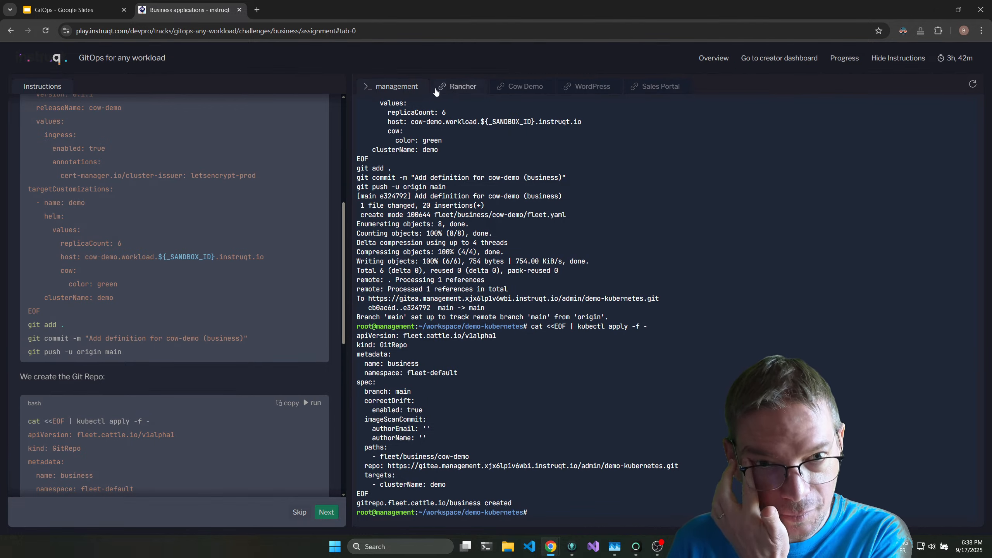
Check the Git Repos in Rancher, and examine the demo cluster's dashboard and events.
click(453, 89)
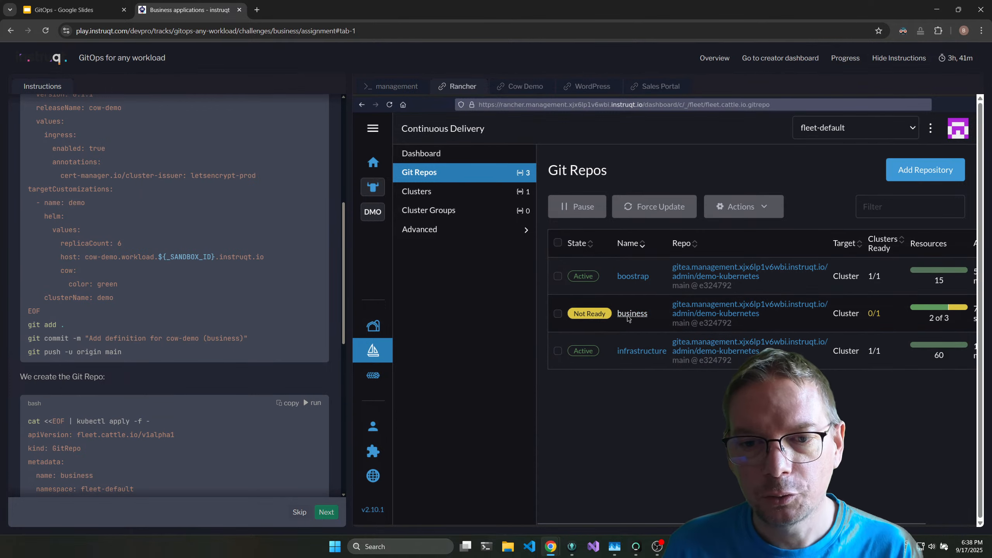
click(373, 212)
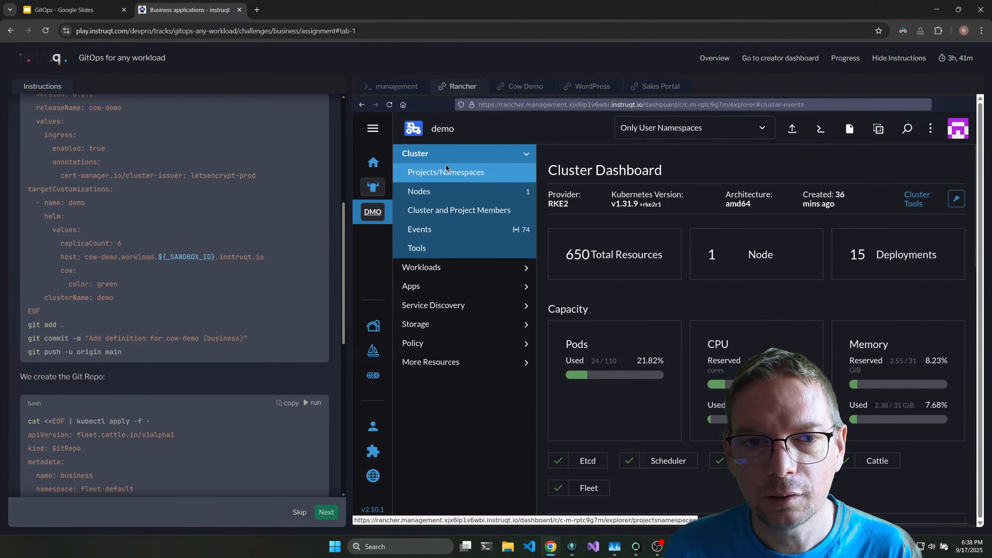
scroll(687, 336, down, 2)
scroll(687, 337, down, 5)
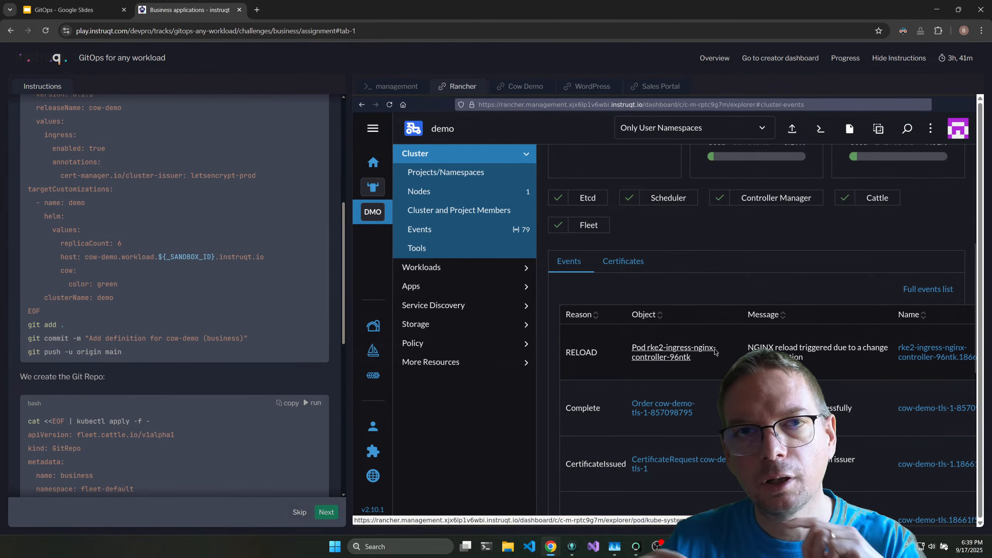
Open and reload the Cow Demo web application, and compare it with the WordPress page before returning to it.
click(522, 85)
click(390, 104)
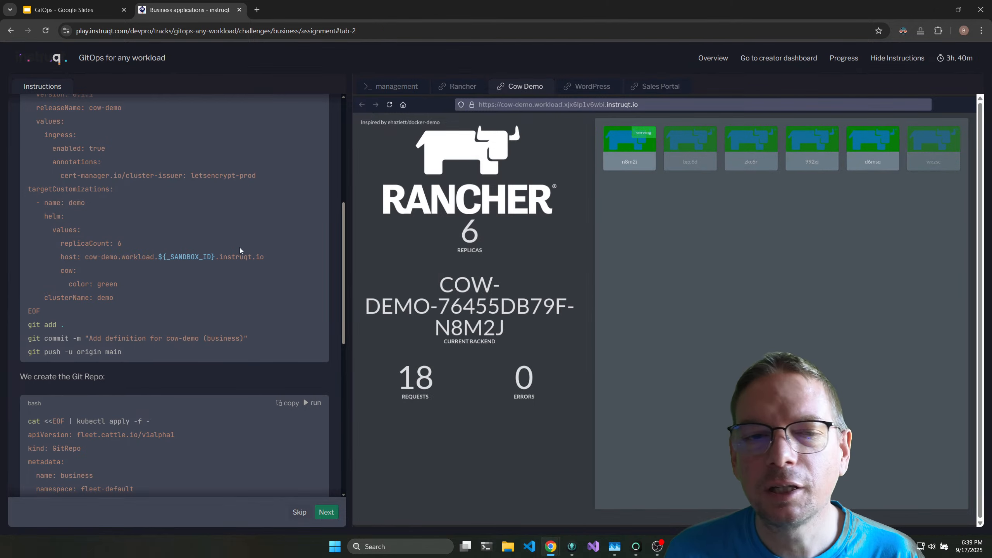
scroll(269, 225, up, 1)
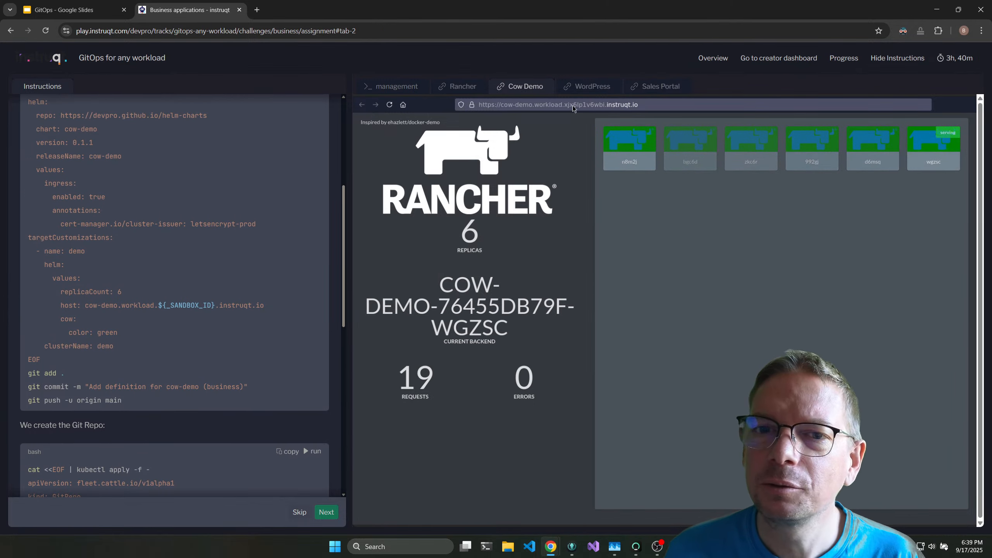
click(592, 87)
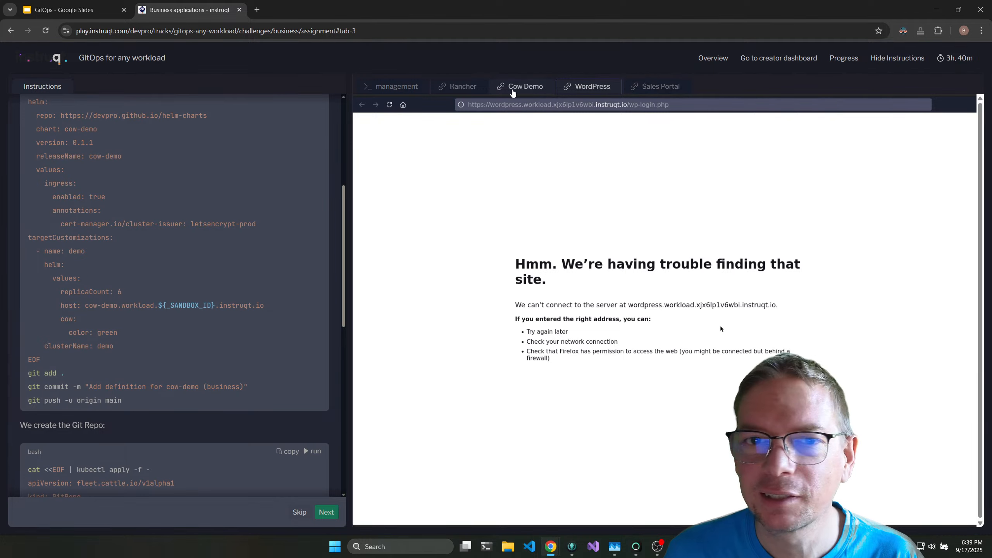
scroll(193, 250, up, 6)
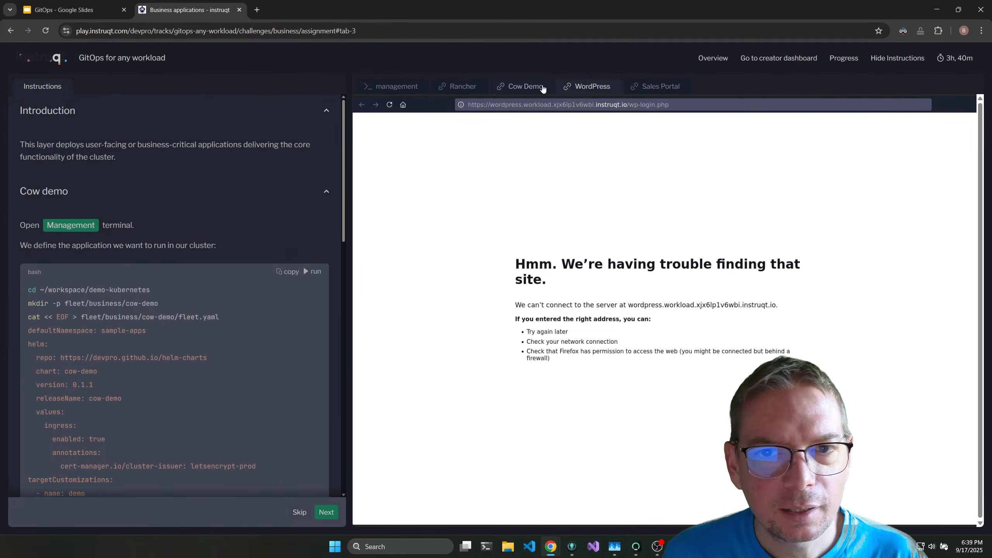
click(524, 86)
Examine the cow-demo definition's Helm repo, chart name, target customization, replicaCount and cow color in the instructions.
scroll(108, 232, down, 5)
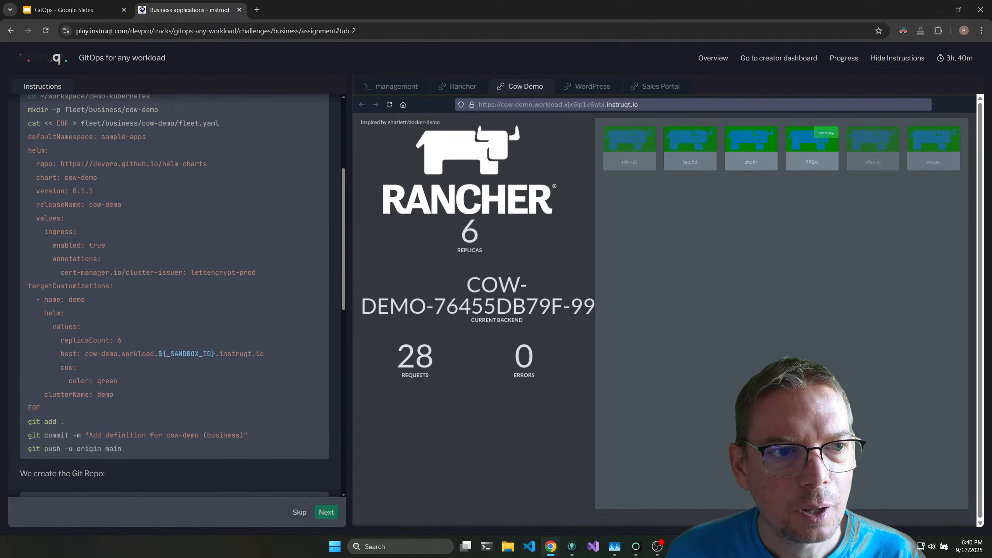
drag(61, 164, 213, 167)
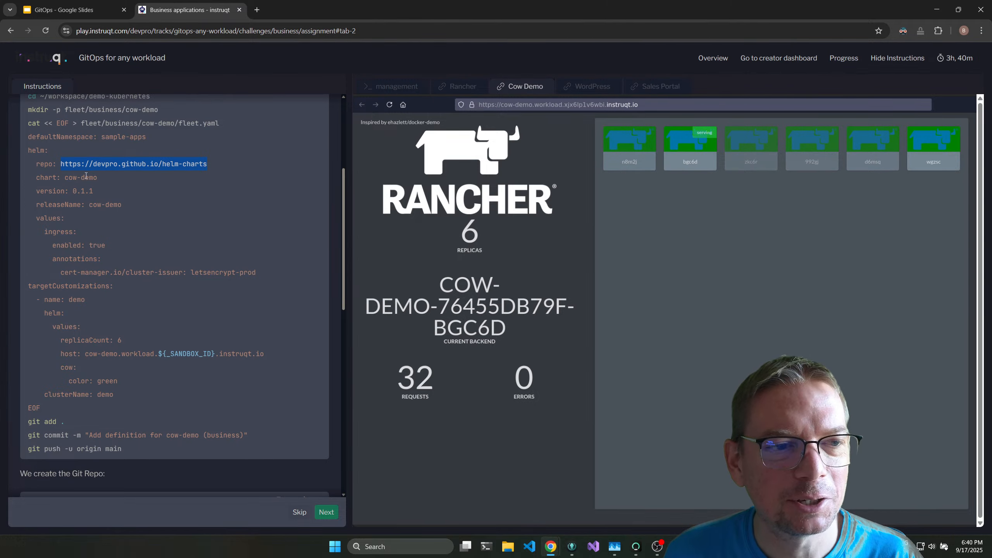
drag(64, 178, 101, 178)
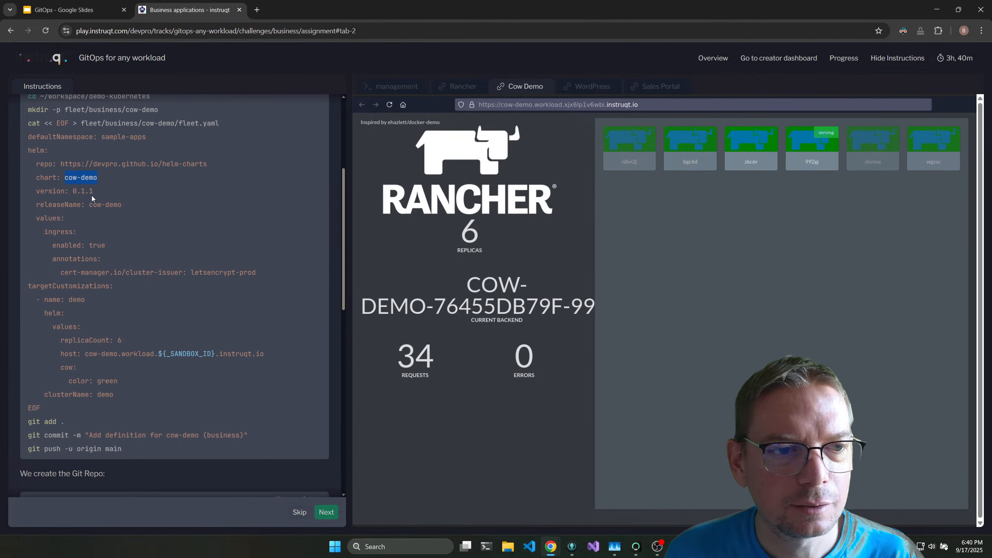
scroll(98, 297, down, 2)
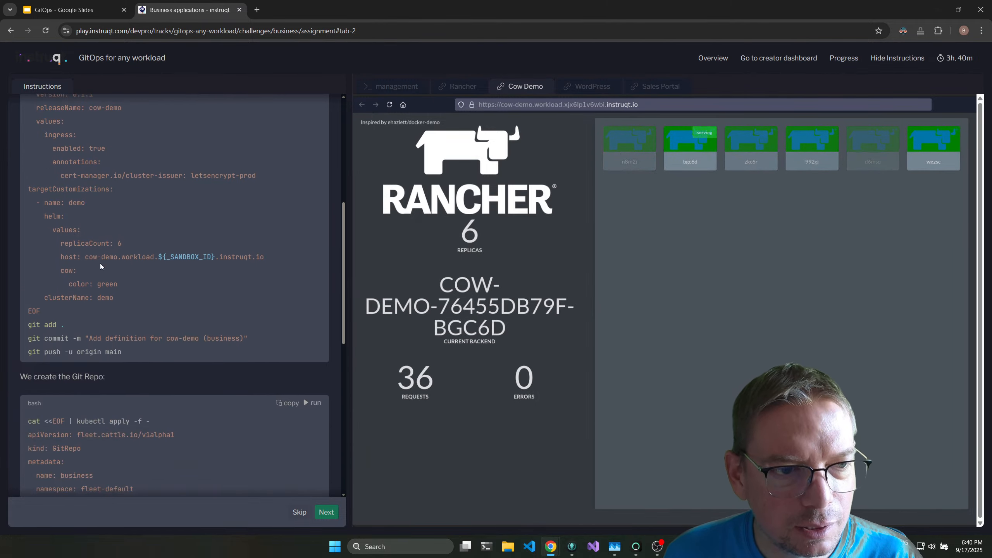
drag(80, 201, 86, 202)
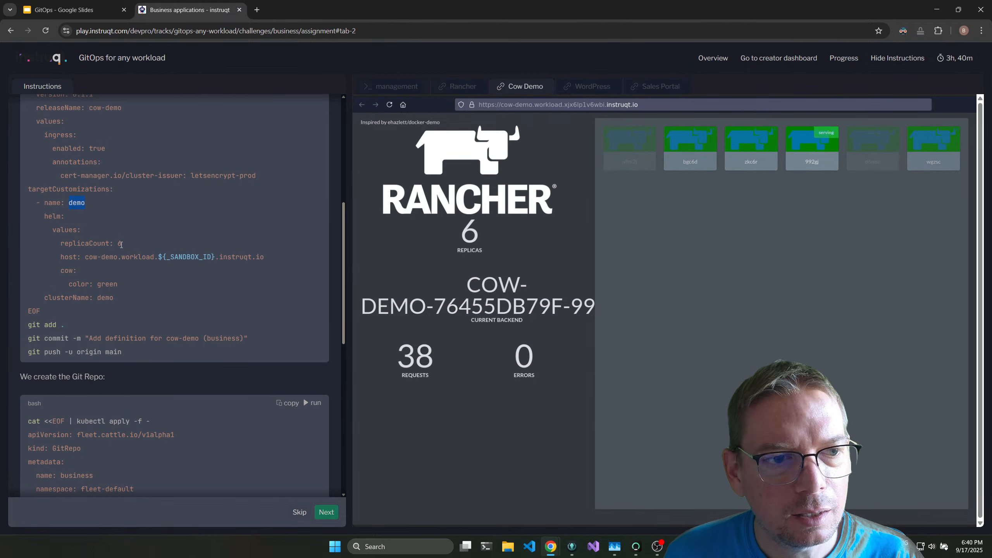
click(64, 243)
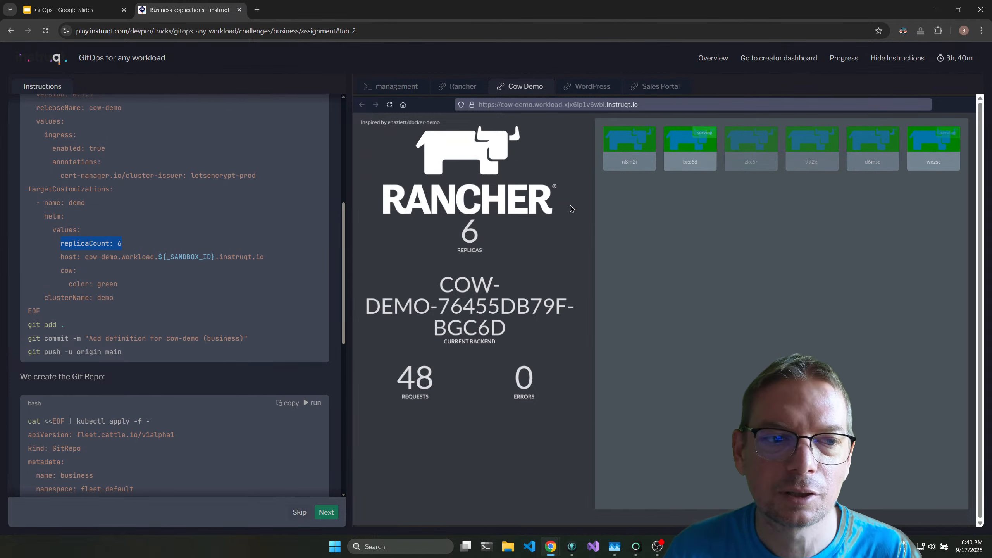
double_click(107, 284)
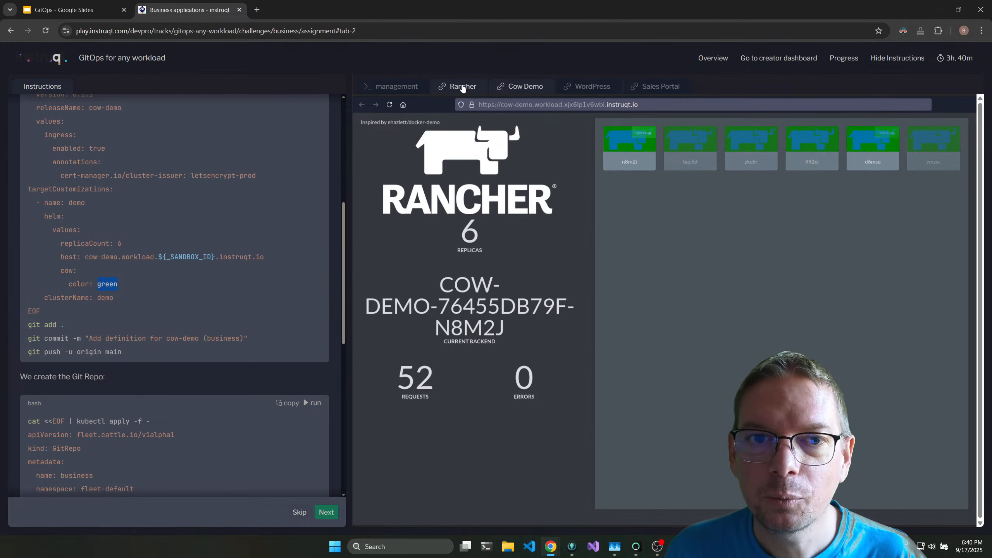
Run the git remote get-url origin snippet in the management terminal and copy the returned repository URL.
scroll(209, 319, down, 10)
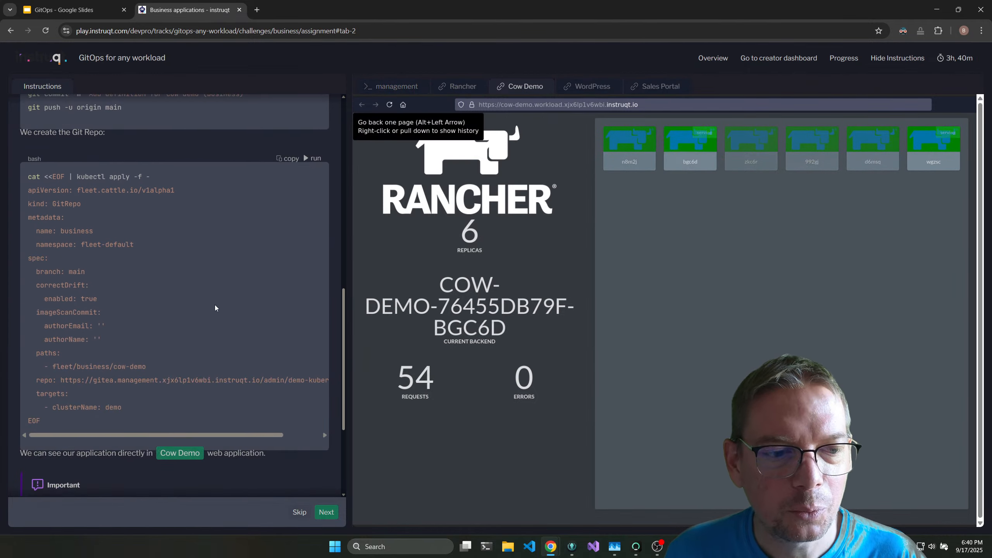
click(391, 86)
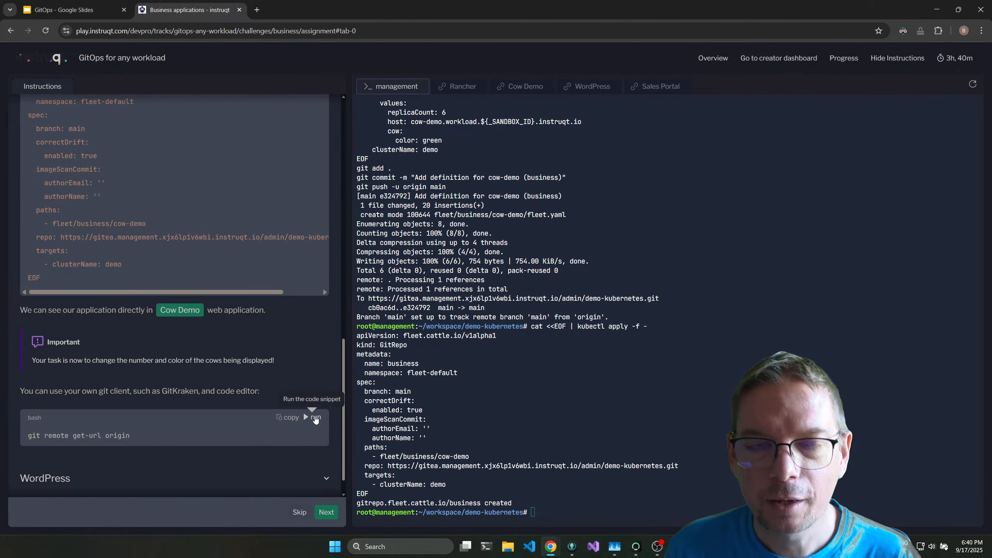
click(316, 417)
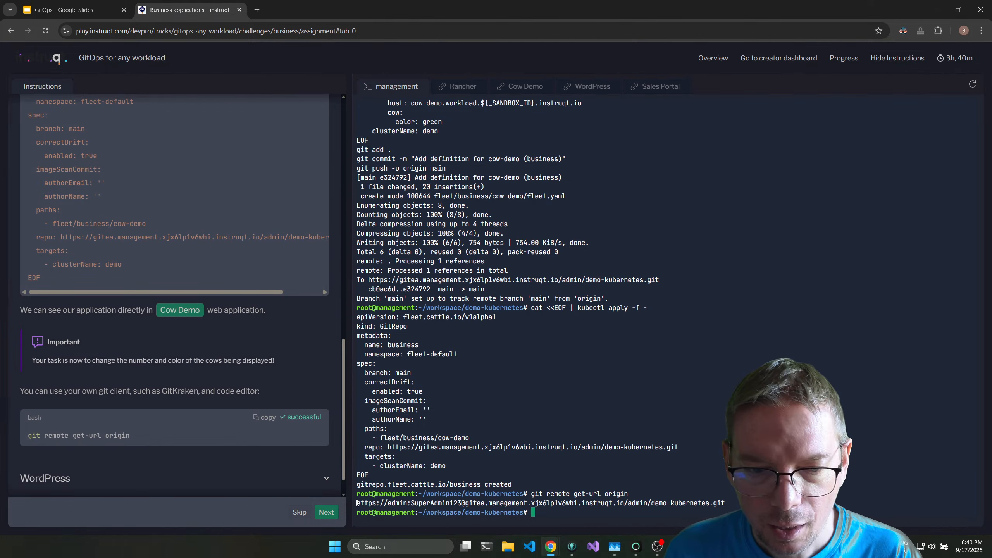
drag(358, 503, 729, 503)
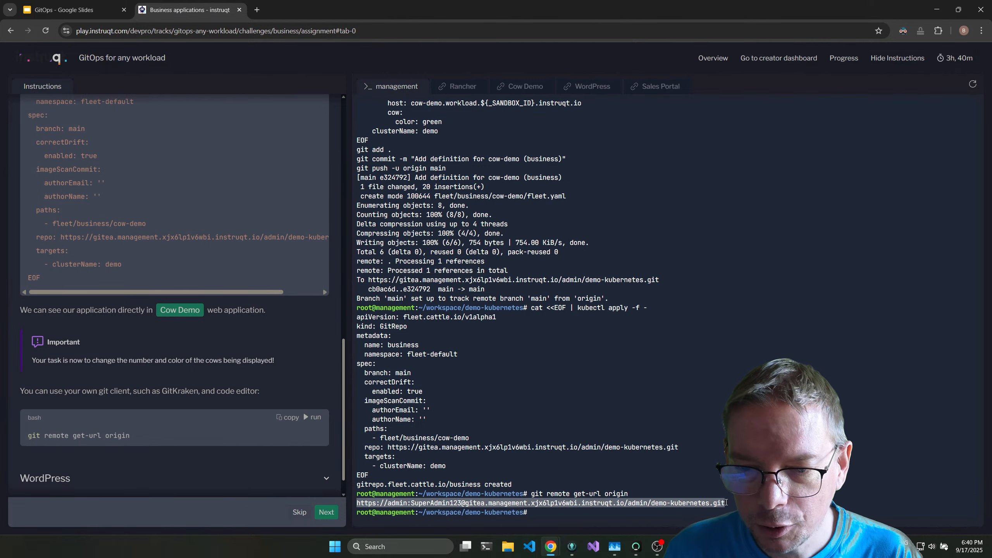
key(ctrl+c)
click(718, 504)
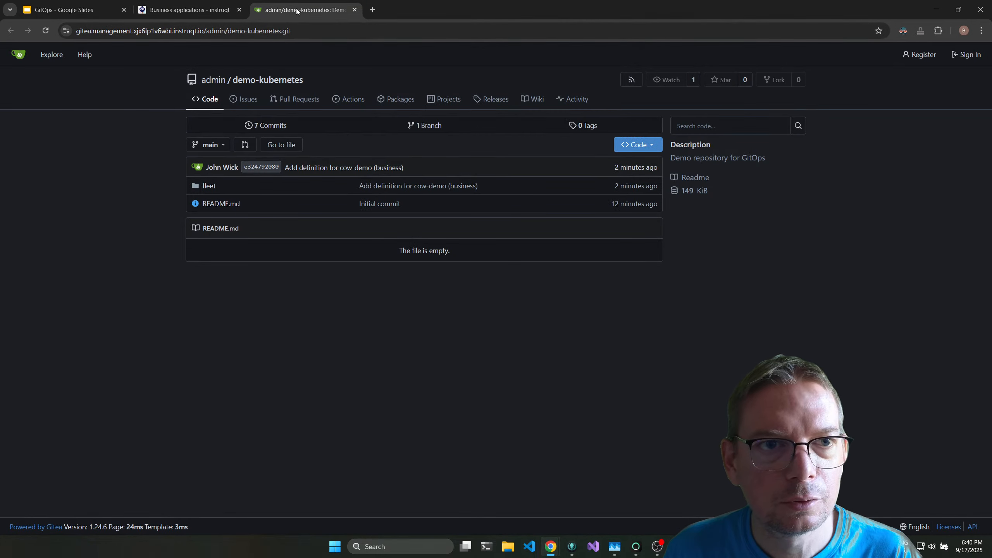
key(ctrl+w)
click(362, 492)
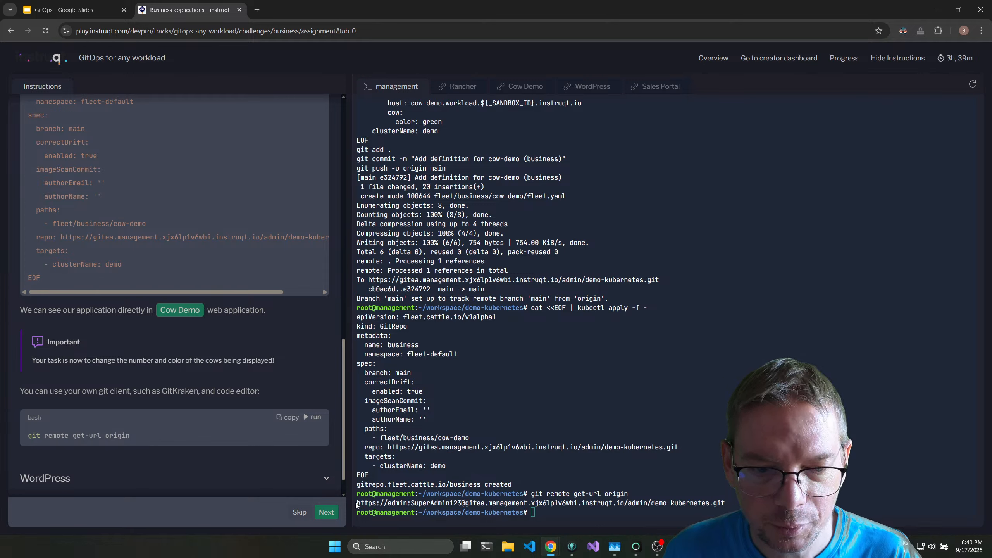
drag(357, 494, 727, 504)
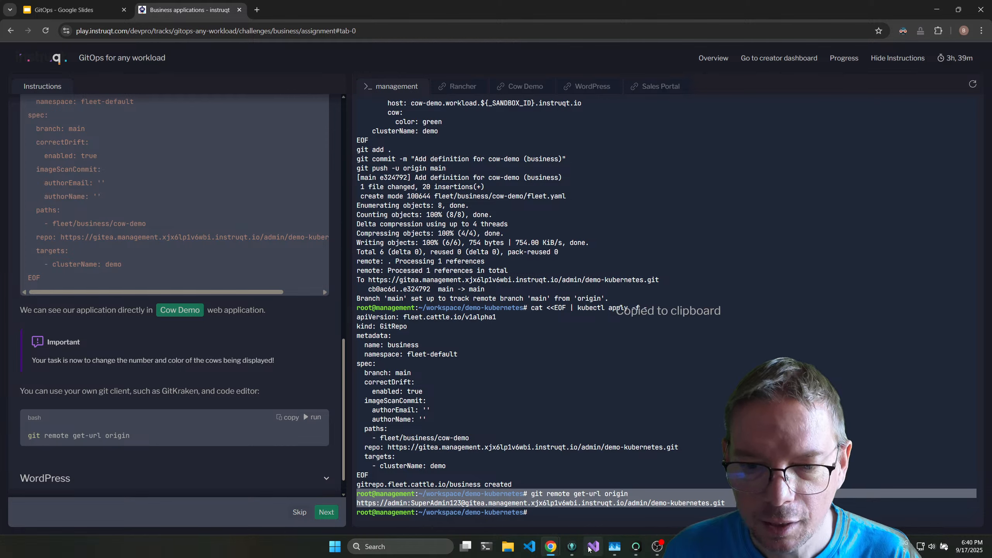
Switch to GitKraken Desktop and open a new repository tab, checking back on the lab's management terminal.
click(572, 546)
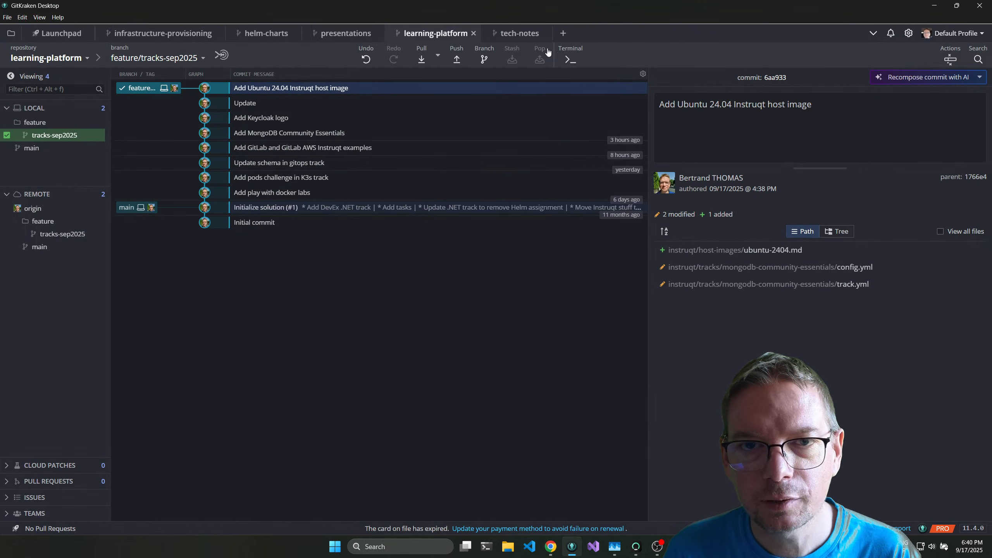
click(563, 33)
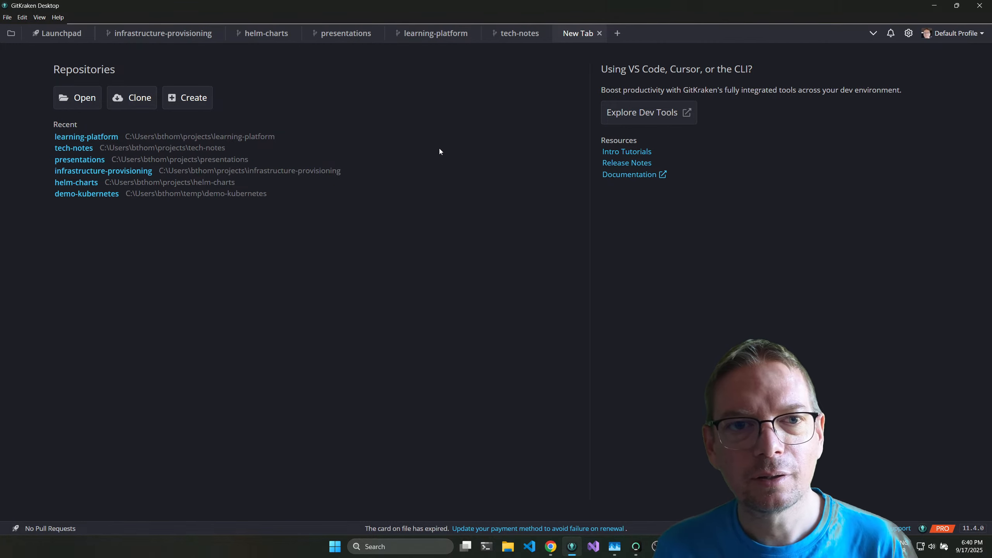
key(alt+Tab)
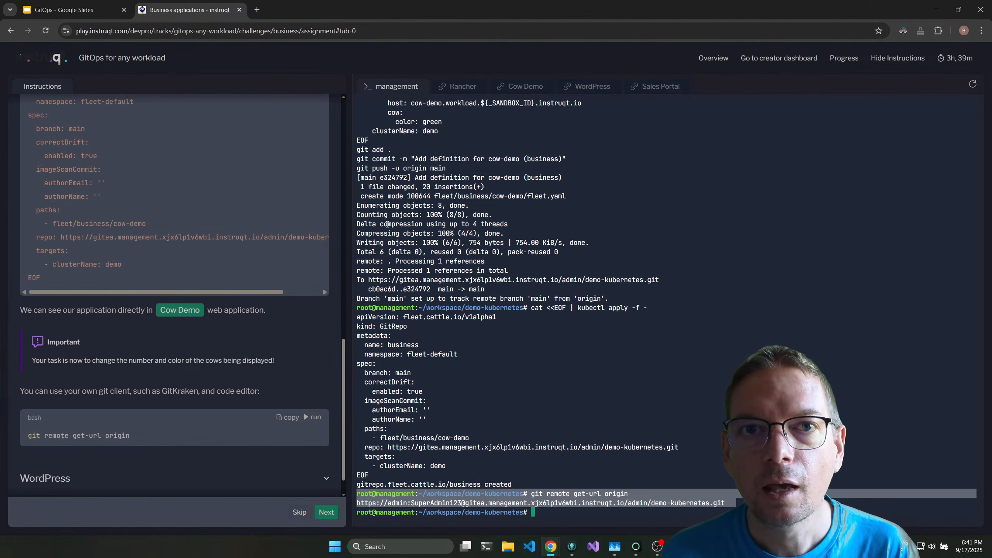
key(alt+Tab)
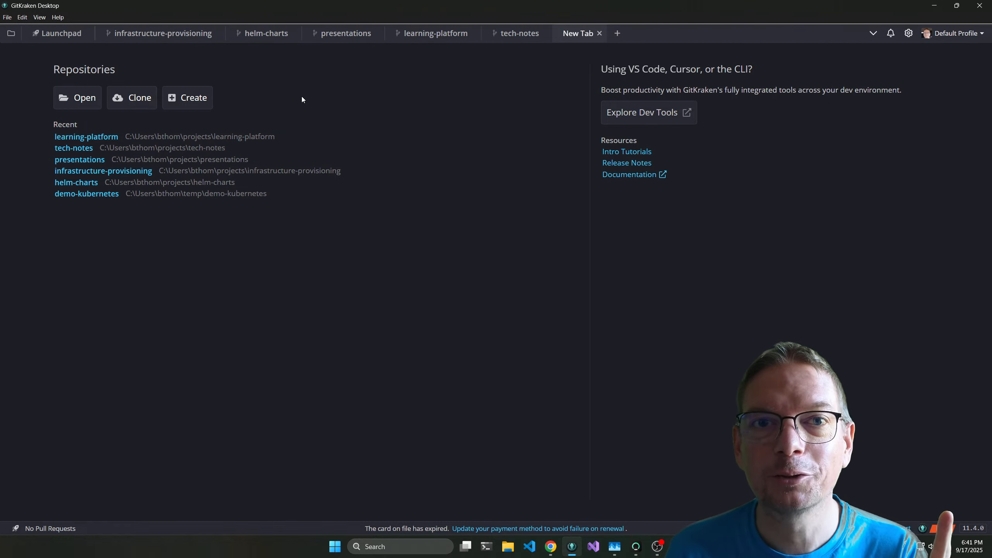
Try to clone demo-kubernetes into the temp folder, entering the copied repository URL with its account password and removing the terminal prompt text.
click(146, 103)
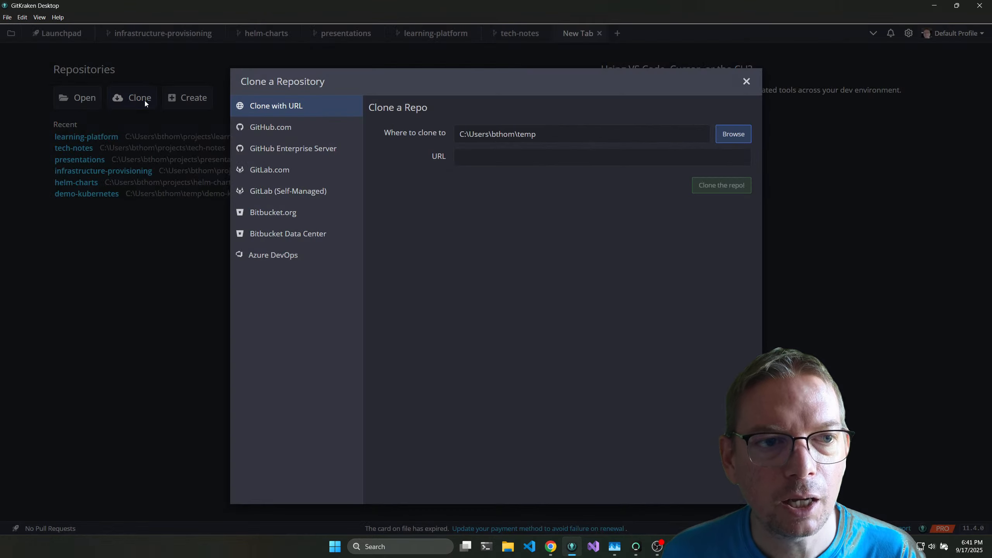
click(459, 158)
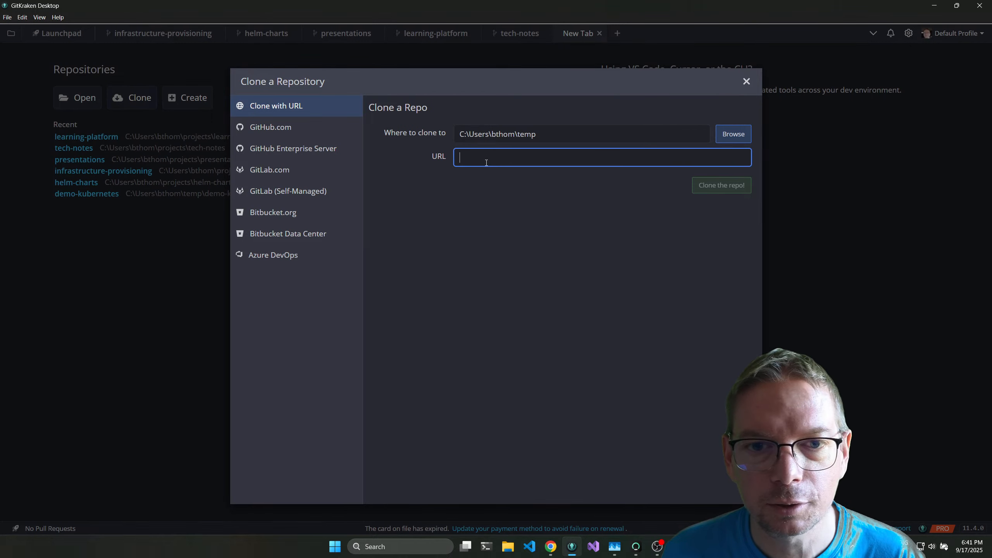
key(ctrl+v)
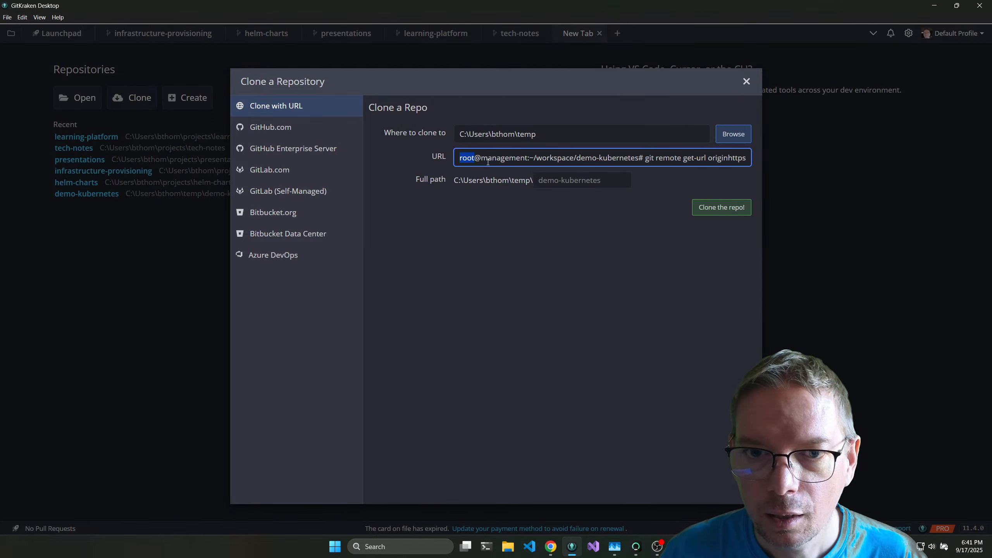
key(ctrl+shift+Right)
key(ctrl+shift+Right)
key(ctrl+shift+Right)
key(ctrl+shift+Right)
key(ctrl+shift+Right)
key(ctrl+shift+Right)
key(ctrl+shift+Right)
key(ctrl+shift+Right)
key(ctrl+shift+Right)
key(ctrl+shift+Right)
key(ctrl+shift+Right)
key(ctrl+shift+Right)
key(ctrl+shift+Right)
key(ctrl+shift+Right)
key(ctrl+shift+Right)
key(ctrl+c)
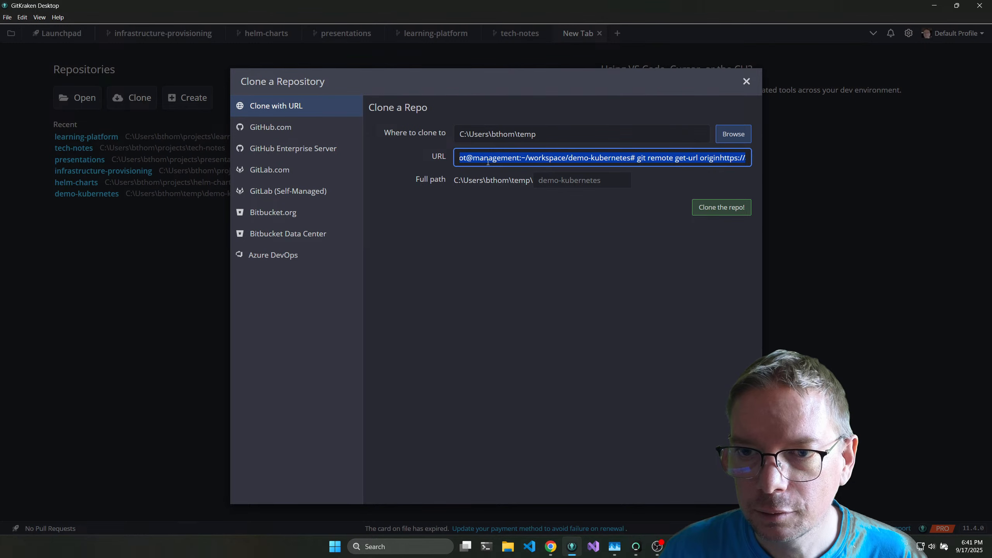
key(shift+Right)
key(BackSpace)
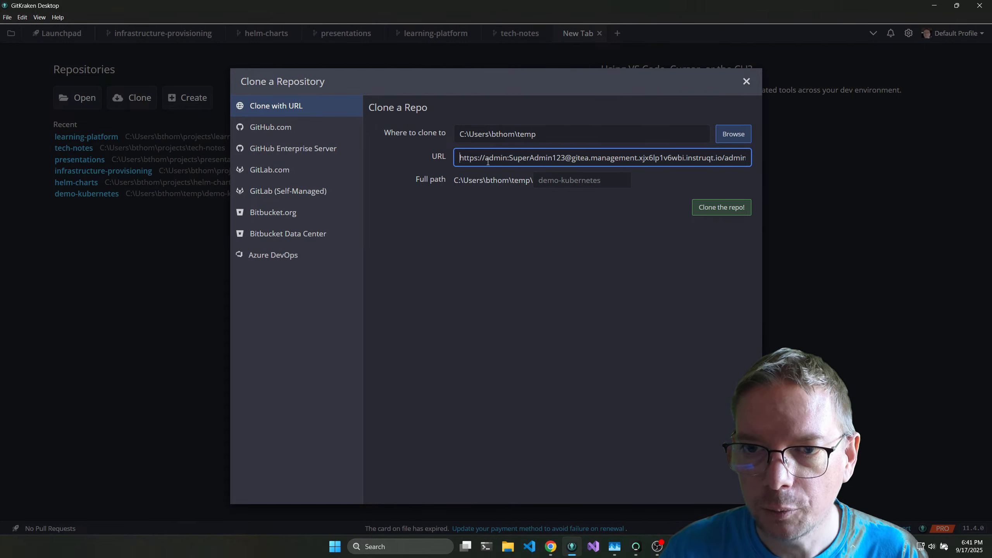
click(711, 210)
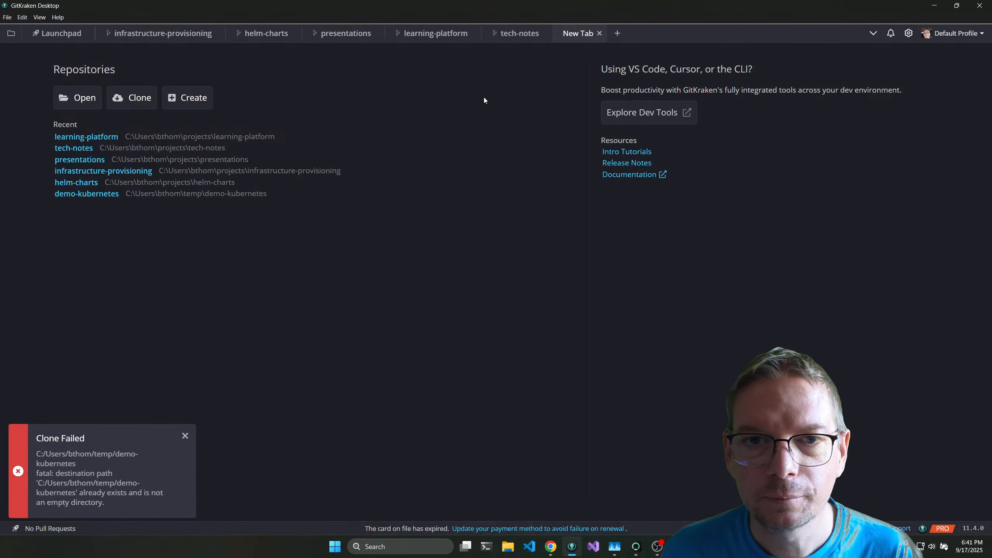
Retry the clone with the default demo-kubernetes folder name, re-entering the URL with its account password, and dismiss the notification.
click(123, 105)
click(491, 158)
key(ctrl+v)
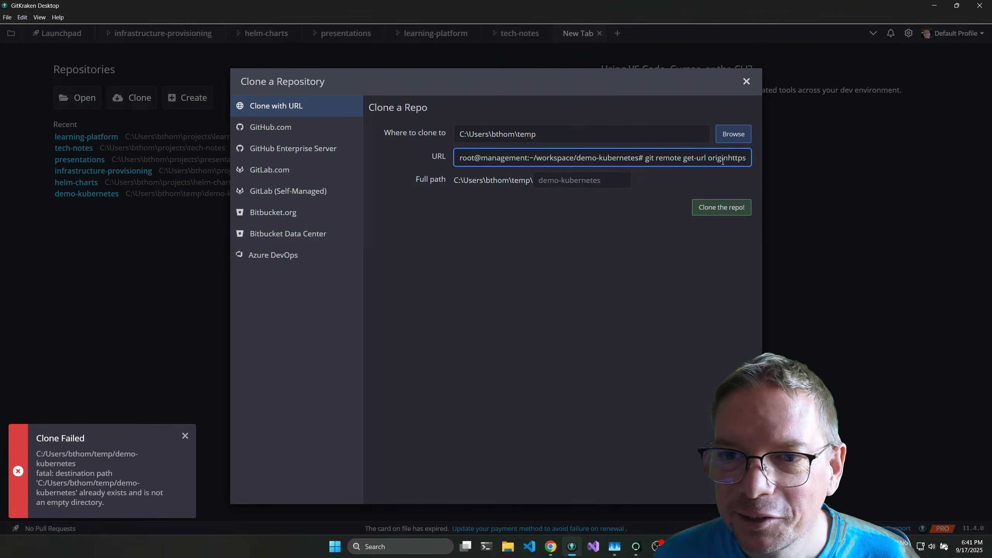
key(shift+Home)
key(BackSpace)
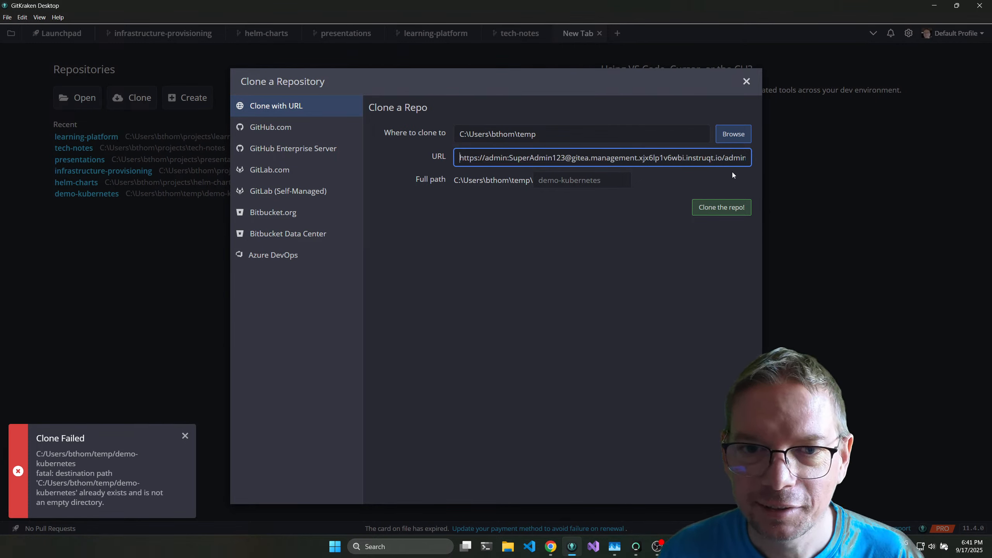
key(End)
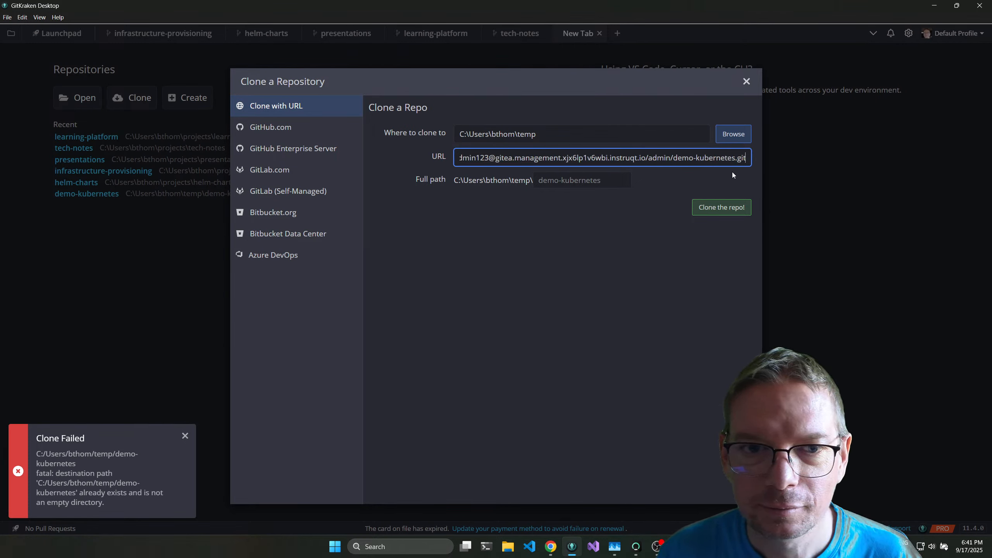
click(721, 208)
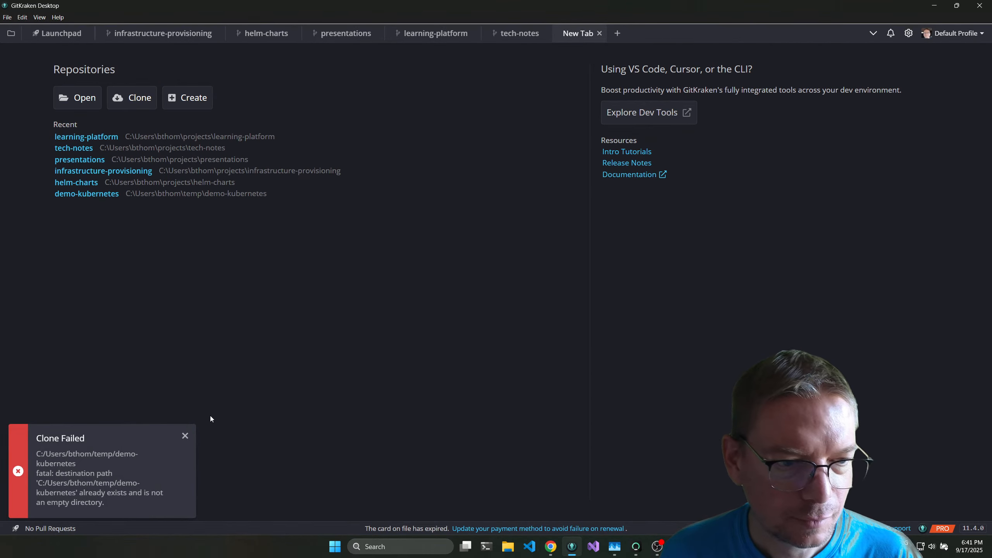
click(186, 436)
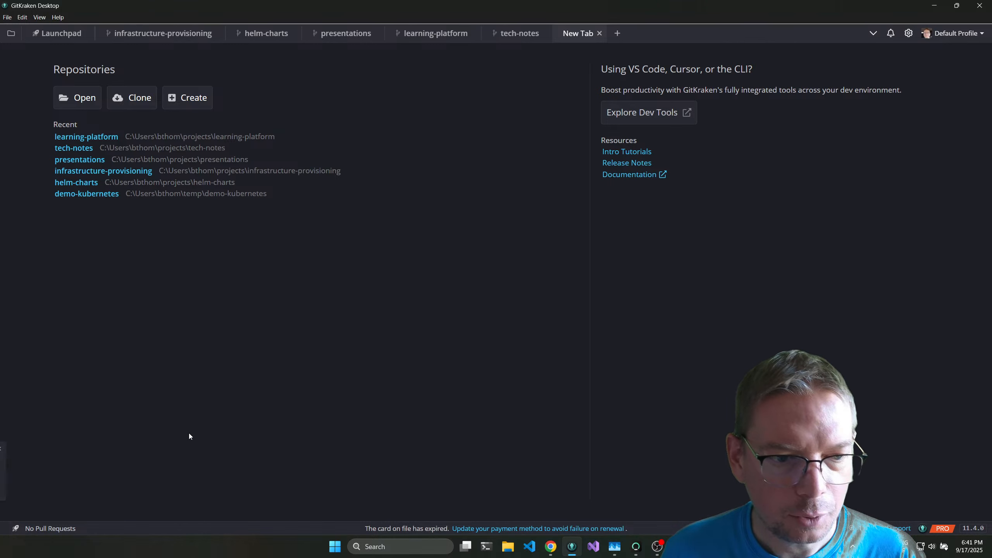
Clone the repository from the cleaned URL containing the account password into a temp subfolder named demo2, and open it.
click(140, 98)
click(521, 158)
key(ctrl+v)
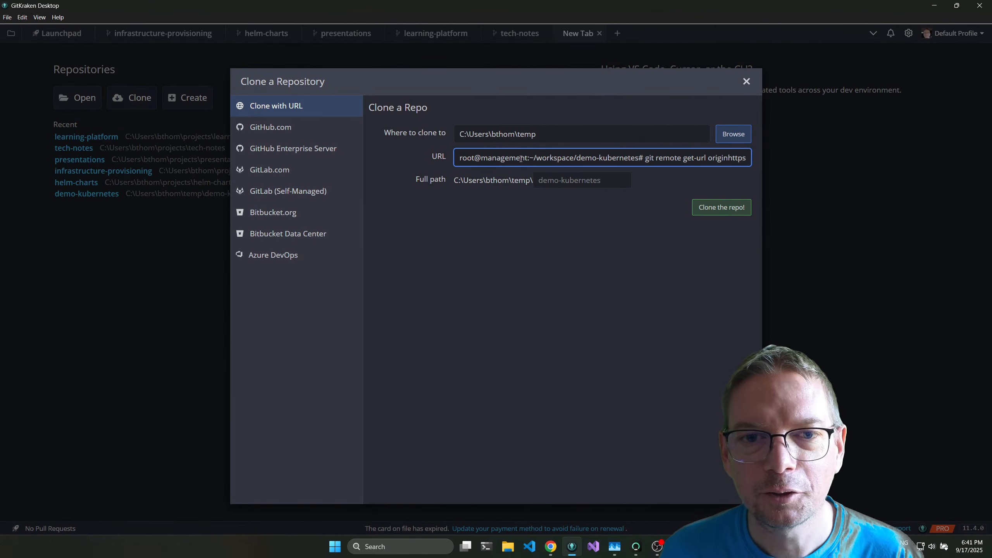
key(ctrl+shift+Right)
key(ctrl+shift+Right)
key(ctrl+shift+Right)
key(ctrl+shift+Right)
key(ctrl+shift+Right)
key(ctrl+shift+Right)
key(ctrl+shift+Right)
key(ctrl+shift+Right)
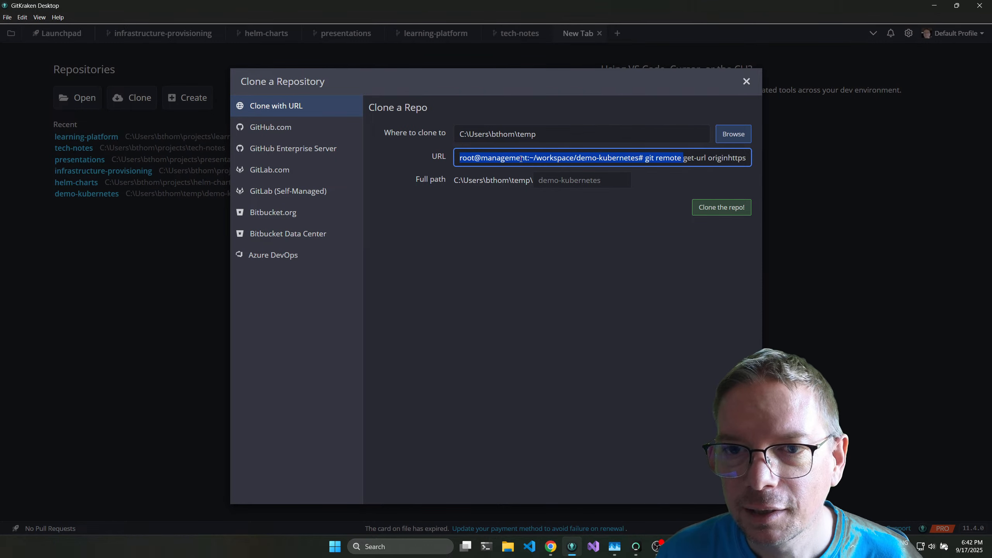
key(ctrl+shift+Right)
key(ctrl+shift+Right)
key(ctrl+shift+Right)
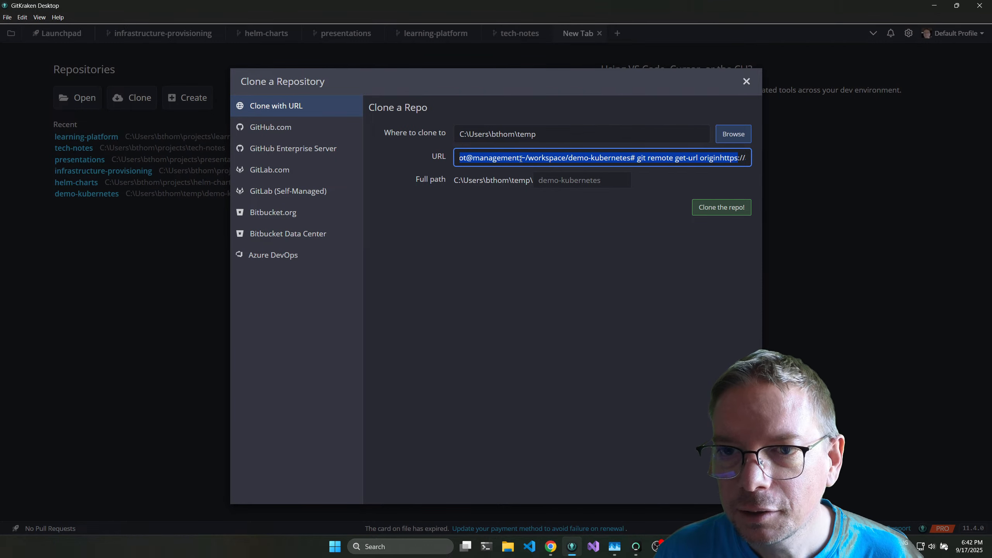
key(BackSpace)
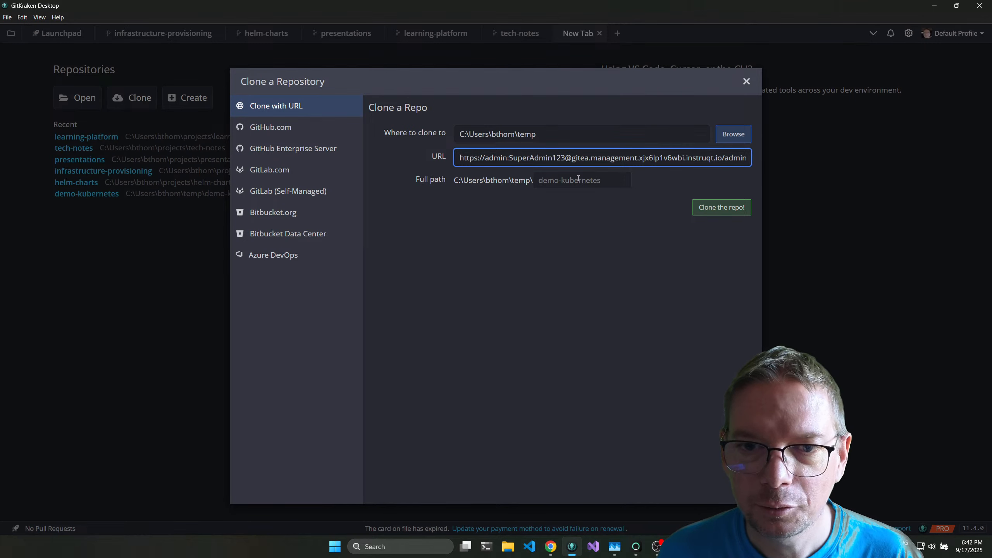
click(602, 181)
text(demo2)
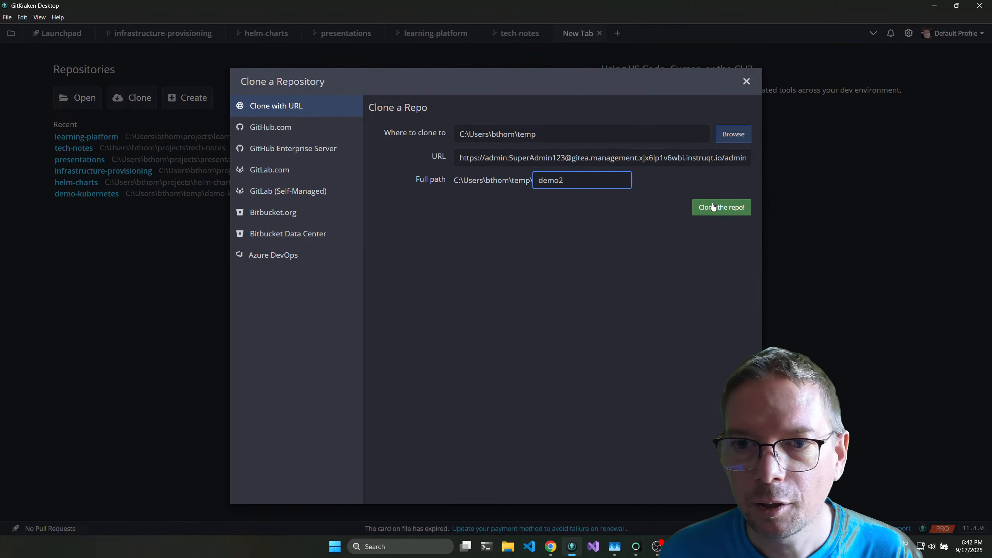
click(713, 207)
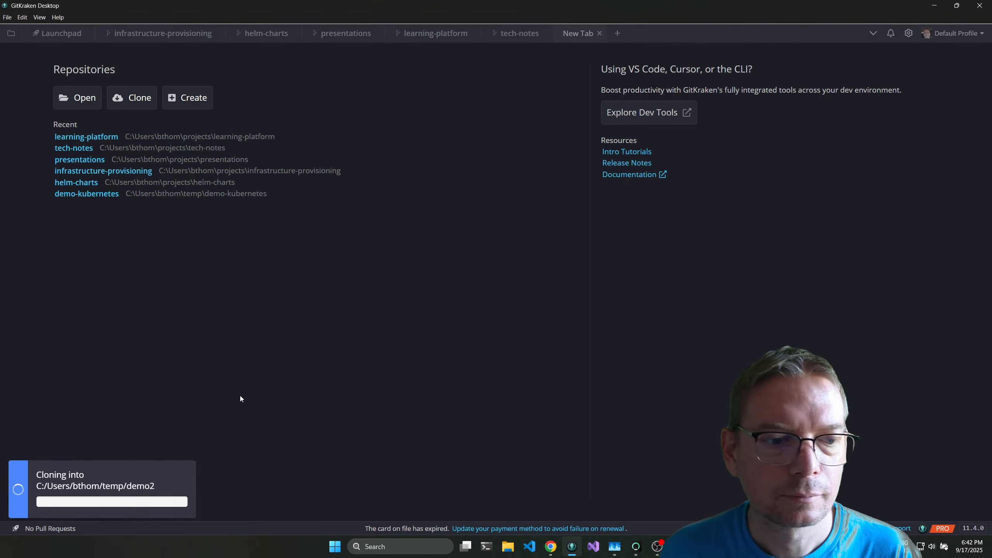
click(540, 55)
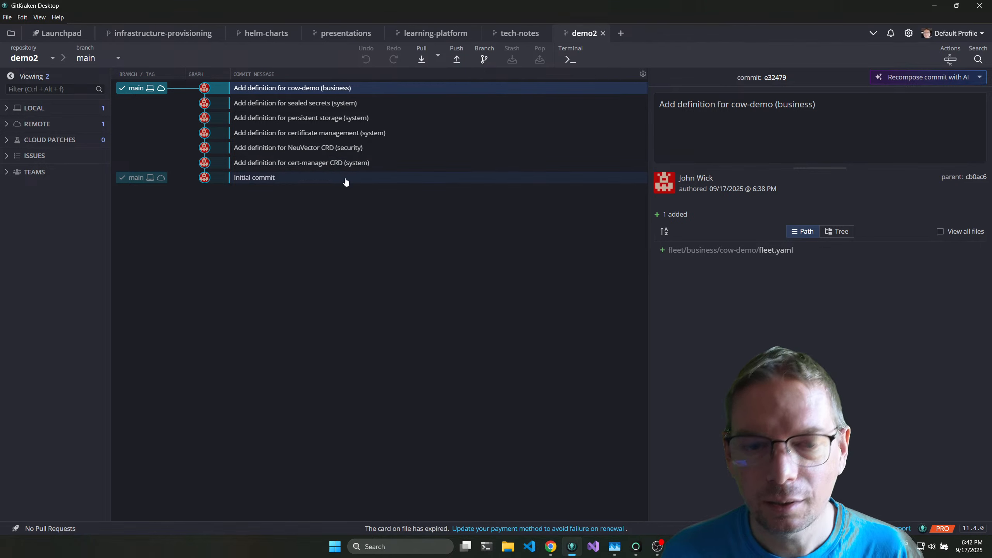
Enlarge the interface and examine the fleet.yaml diff of the sealed secrets commit.
key(ctrl+equal)
key(ctrl+equal)
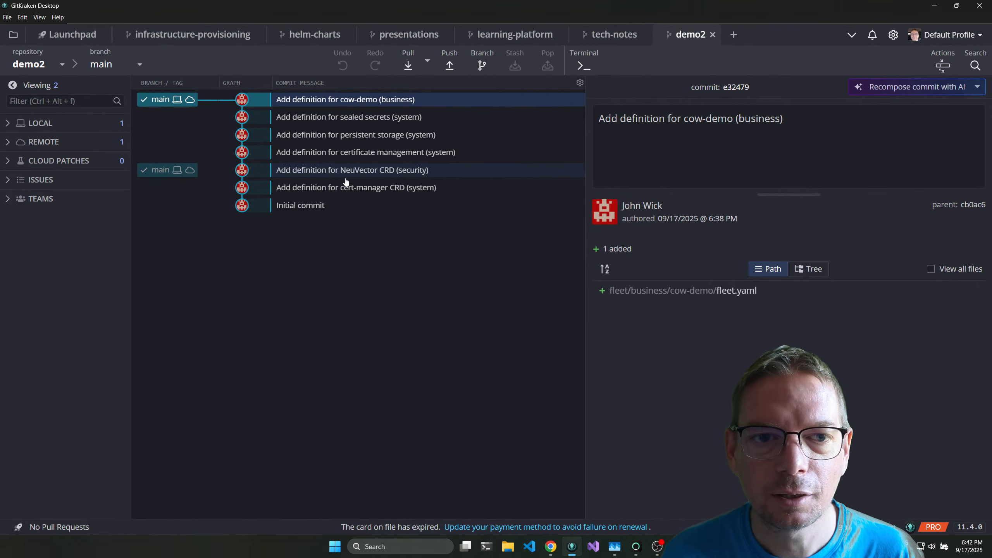
click(367, 117)
click(660, 299)
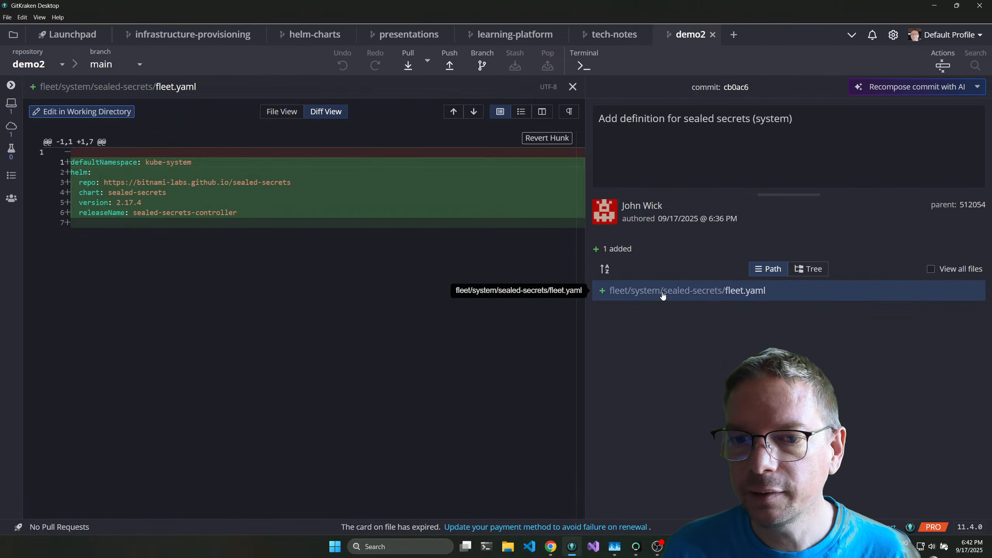
click(573, 87)
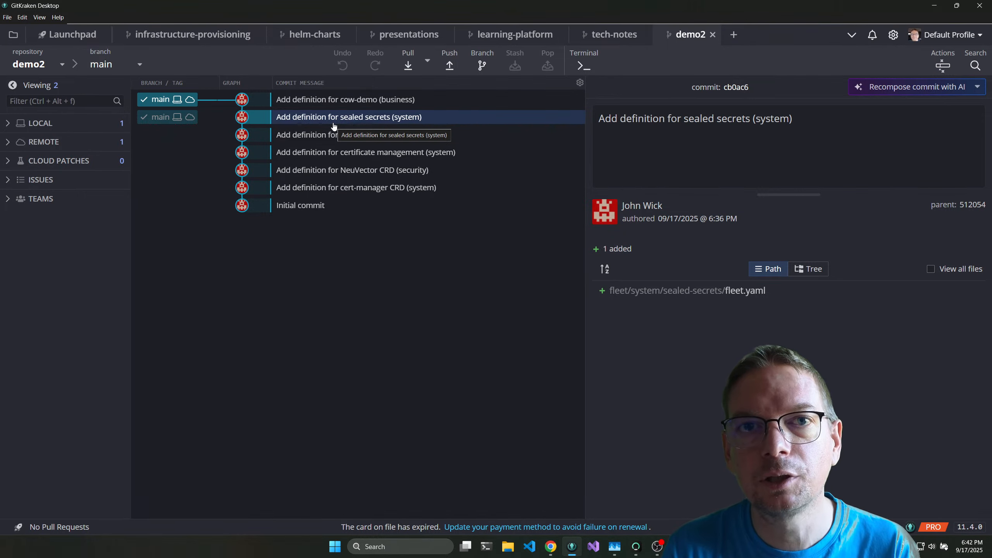
Edit the cow-demo fleet.yaml to set replicaCount to 4 and the cow color to pink, and save the file.
click(344, 100)
click(689, 291)
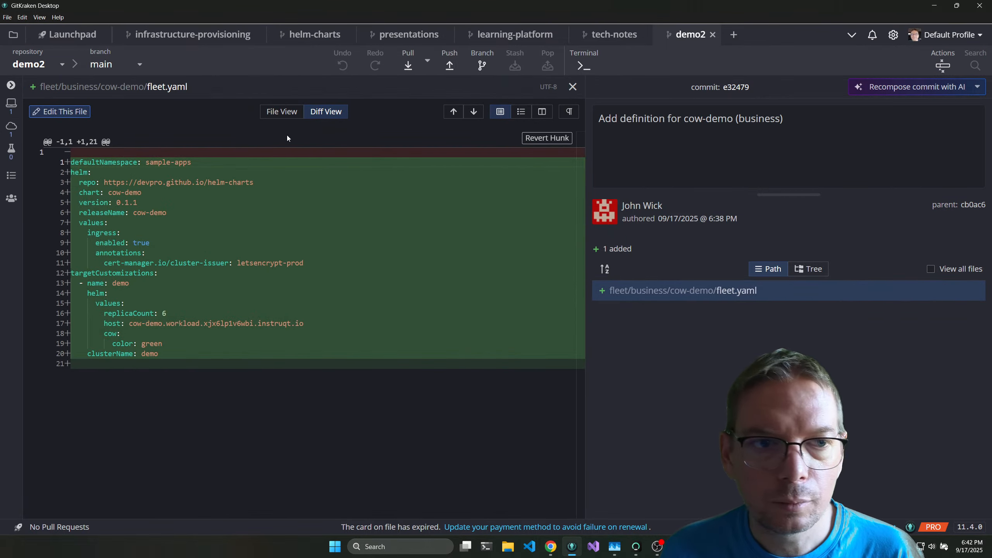
click(59, 111)
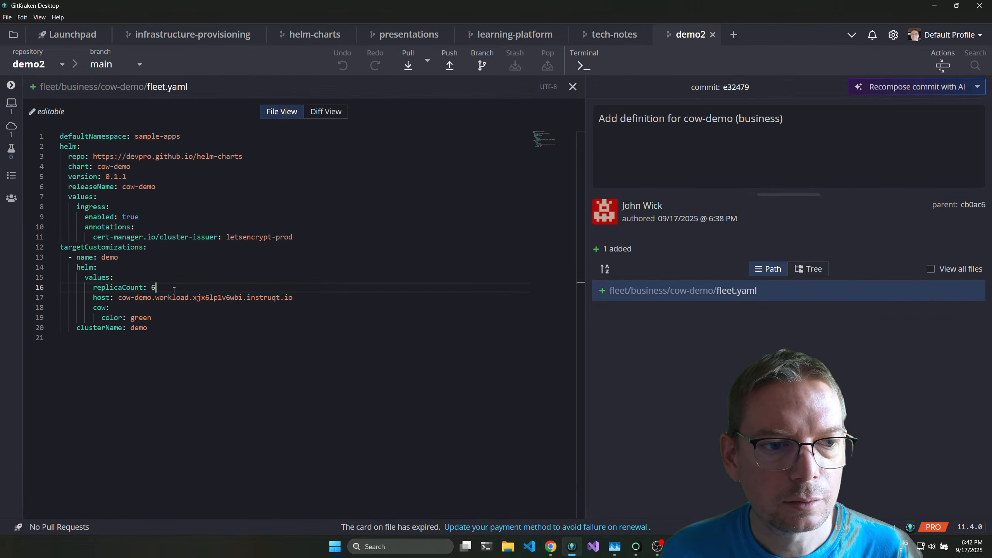
text(44)
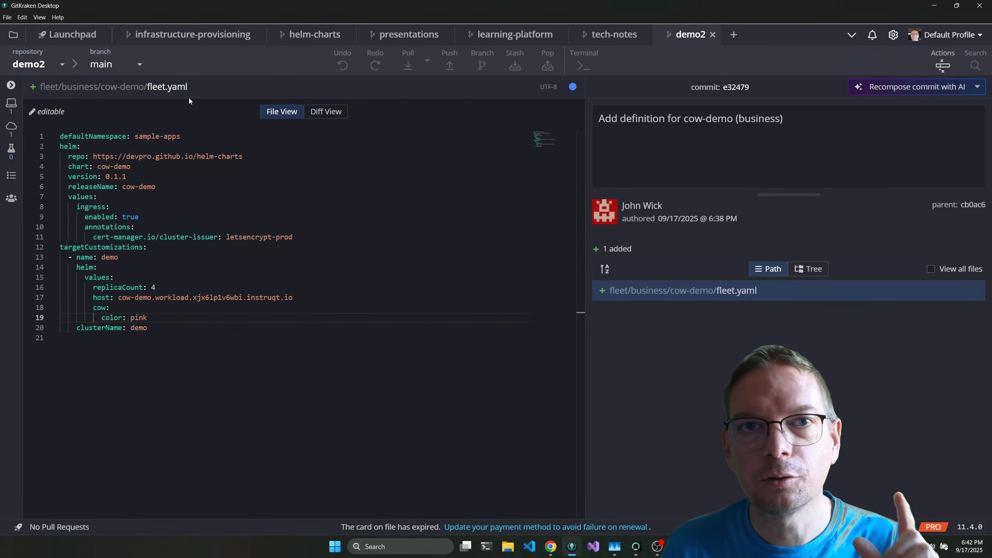
key(ctrl+s)
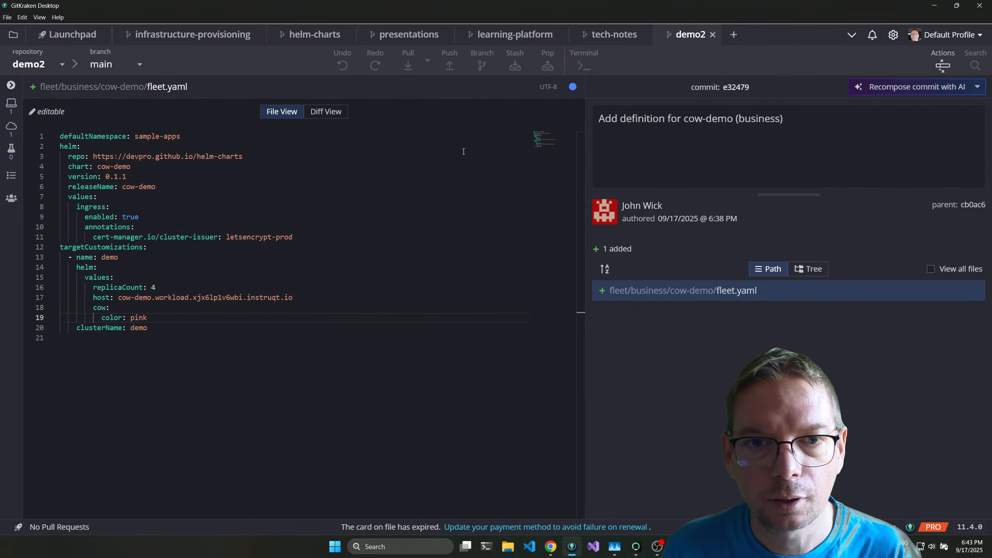
click(573, 86)
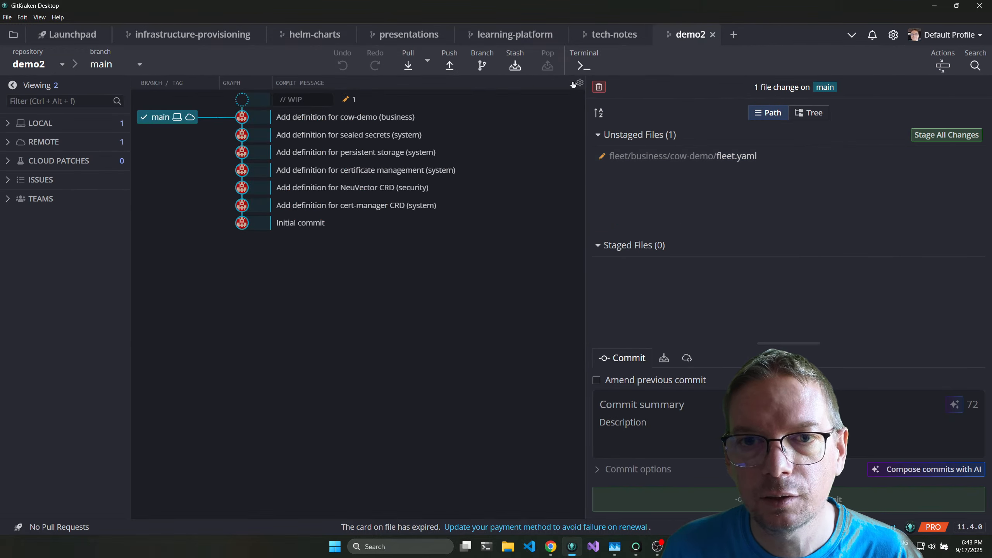
Enter the commit summary "Update cows to 4 and pink".
click(668, 406)
text(Updat)
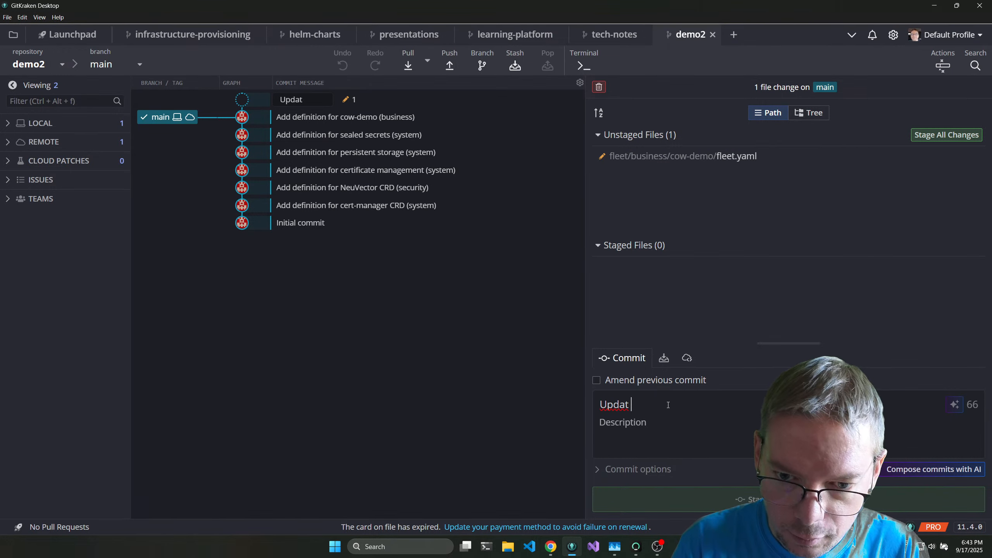
text(e cows)
key(ctrl+Left)
key(Left)
text(e)
key(End)
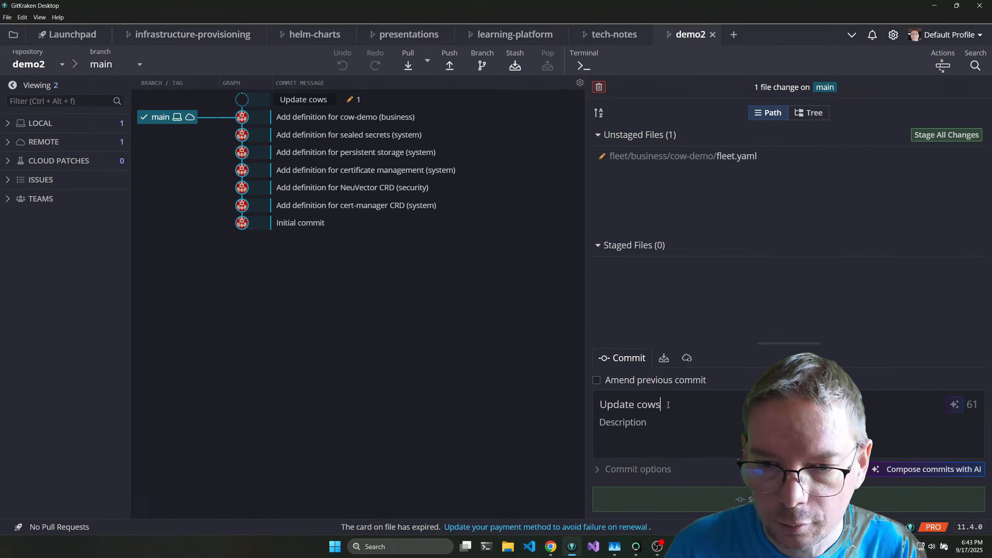
text(to 4 and pink)
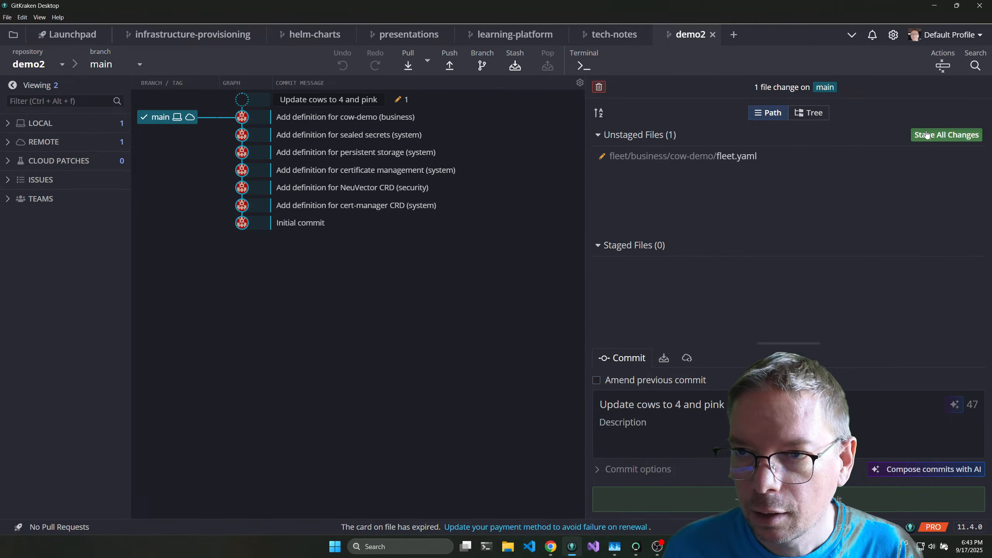
Stage the cow-demo fleet.yaml change and review its staged diff.
click(947, 135)
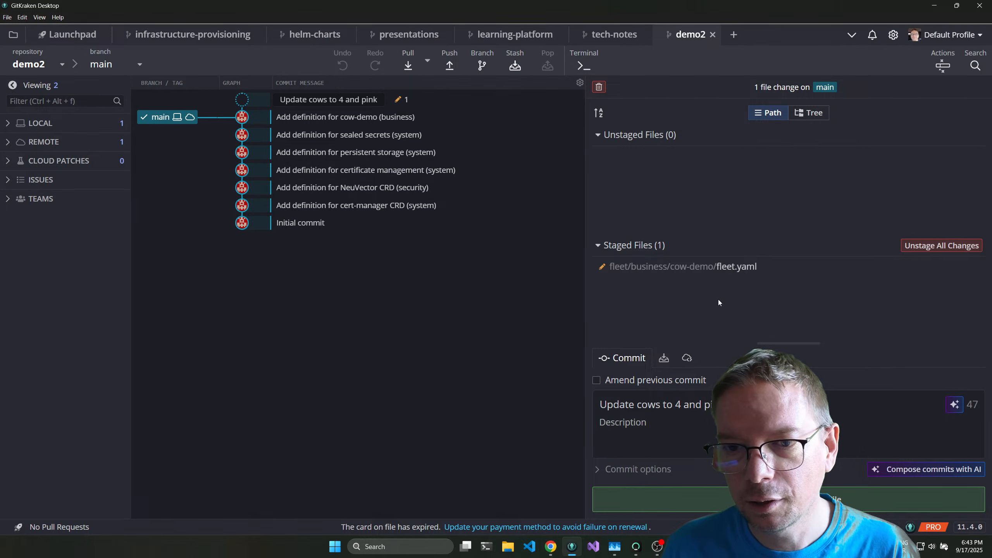
click(715, 267)
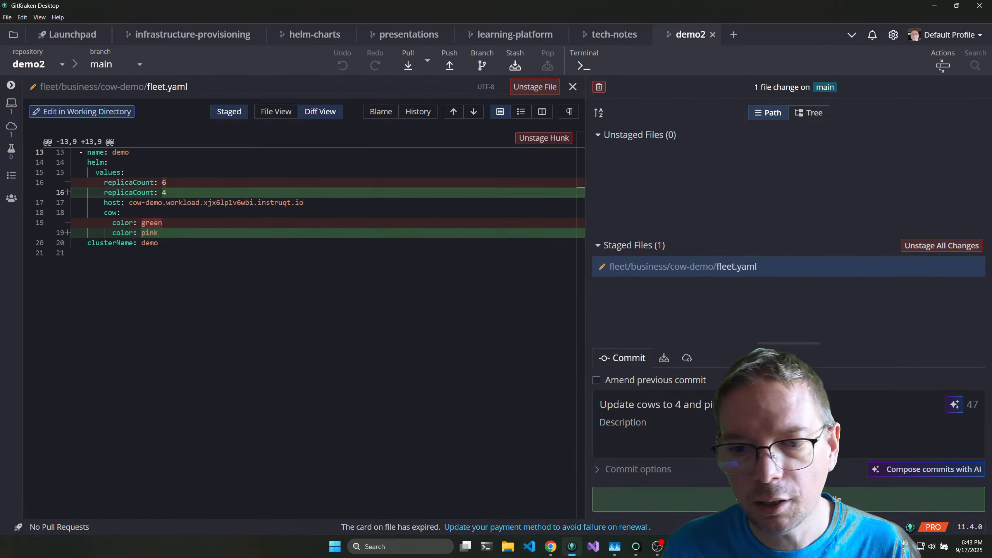
Commit the staged cow-demo fleet.yaml change and push main to origin.
click(788, 500)
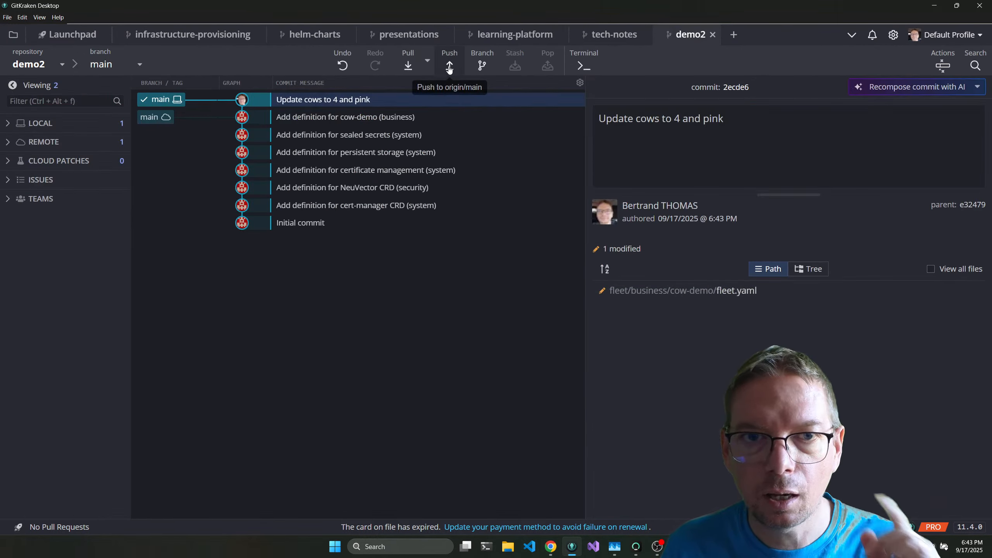
click(450, 64)
Switch to the lab in Chrome and check the Cow Demo page and Rancher's Continuous Delivery dashboard.
key(alt+Tab)
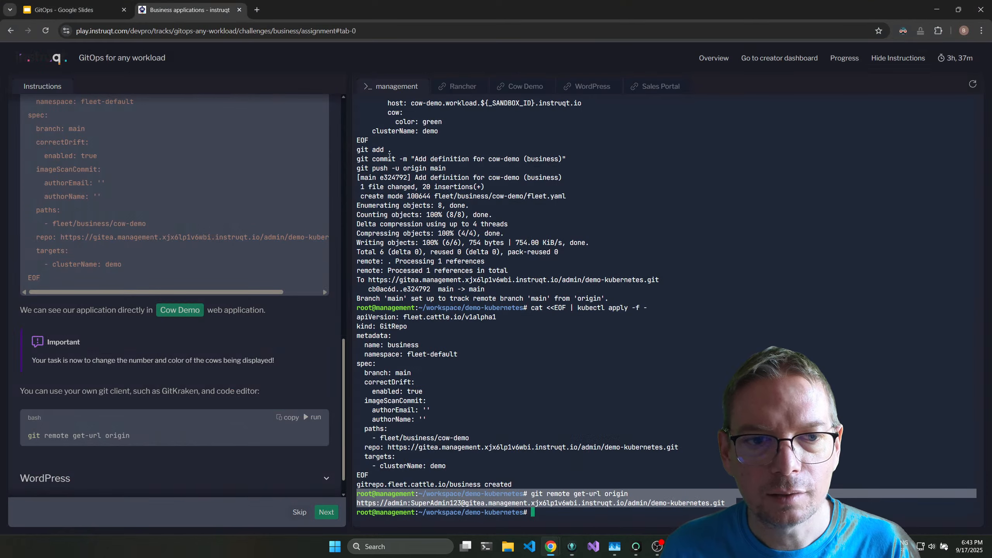
click(471, 87)
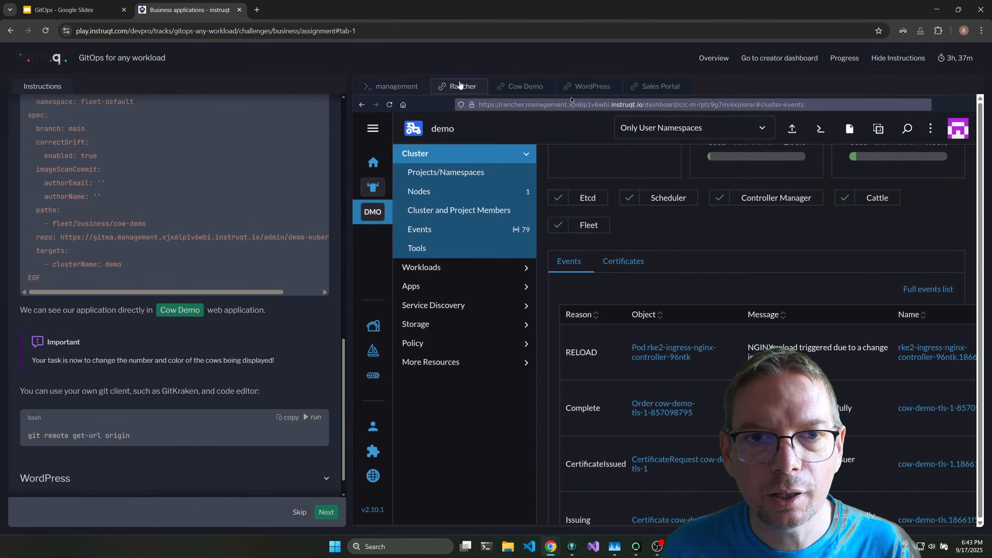
click(524, 86)
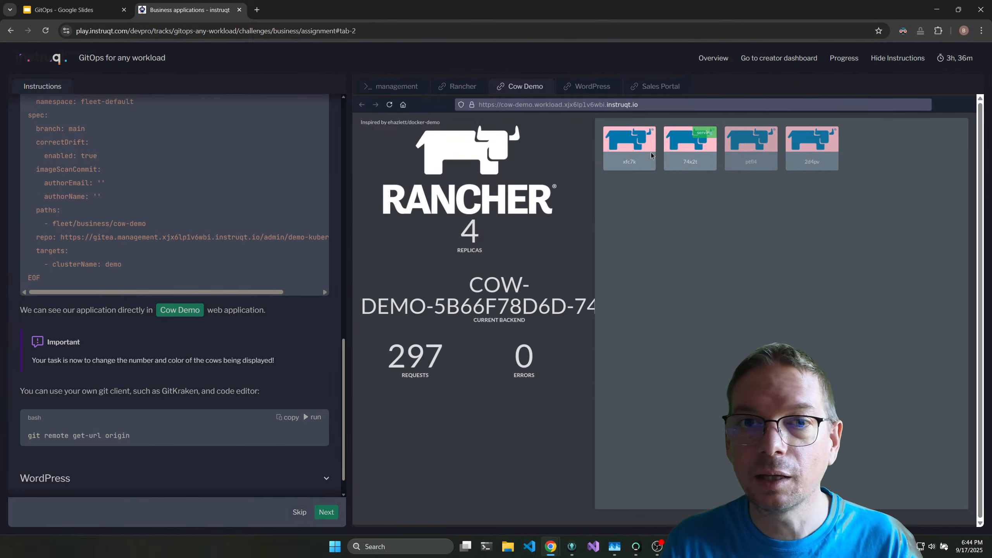
click(457, 85)
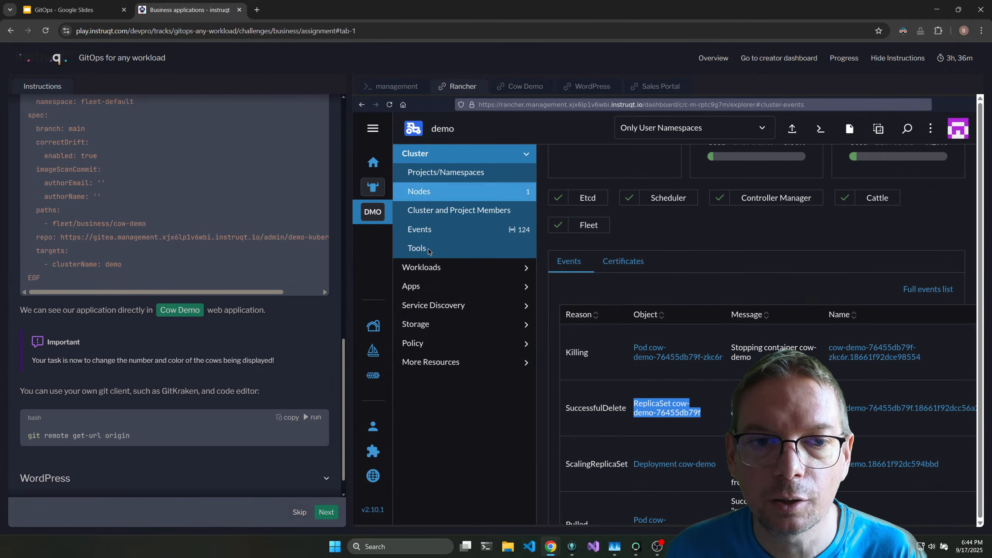
click(373, 350)
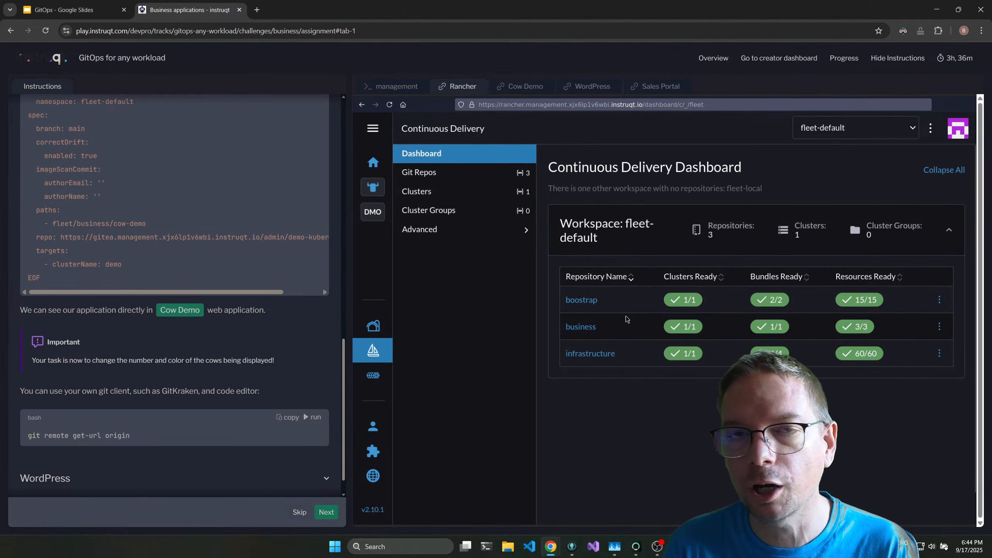
Run the WordPress section's application definition script in the management terminal to create, commit and try to push its fleet.yaml.
scroll(274, 371, down, 1)
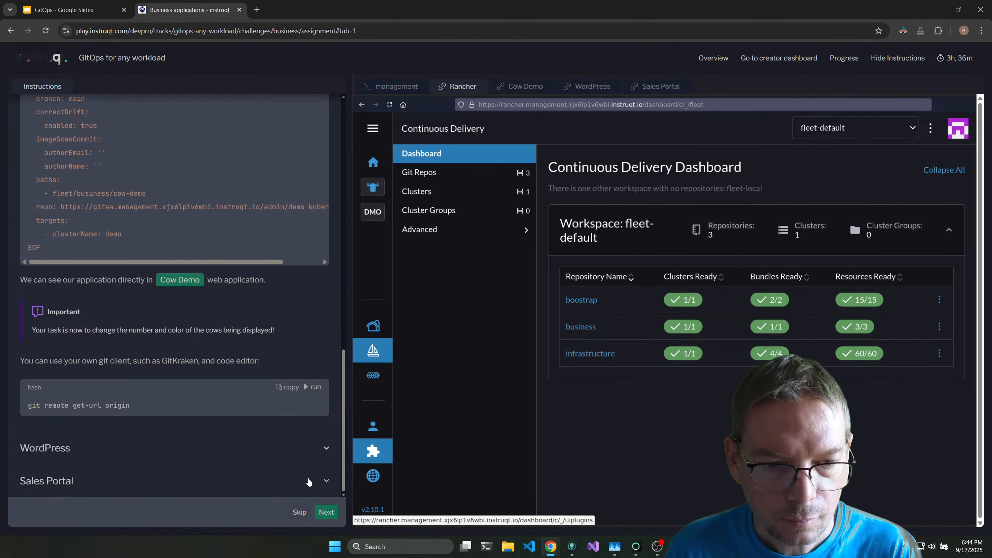
click(326, 449)
scroll(169, 251, down, 5)
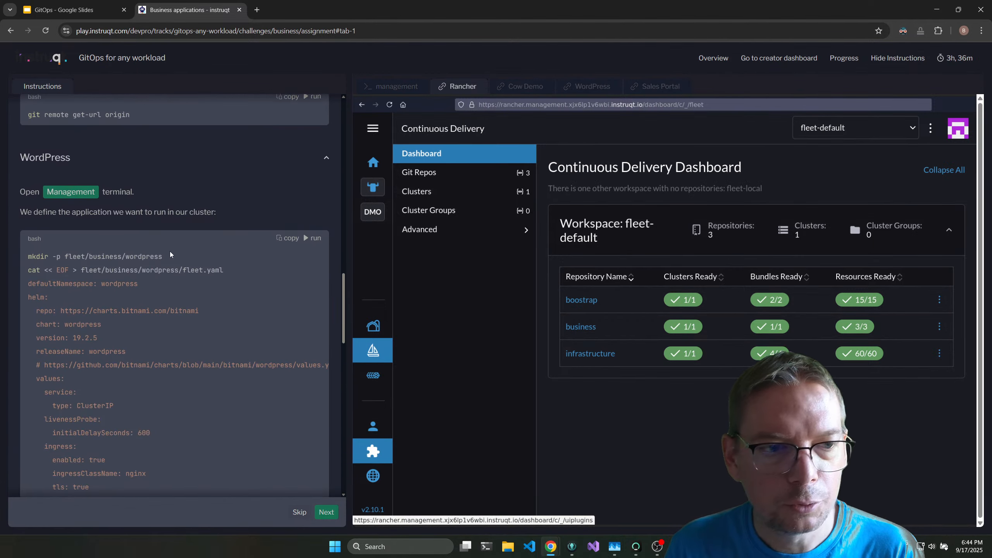
click(87, 193)
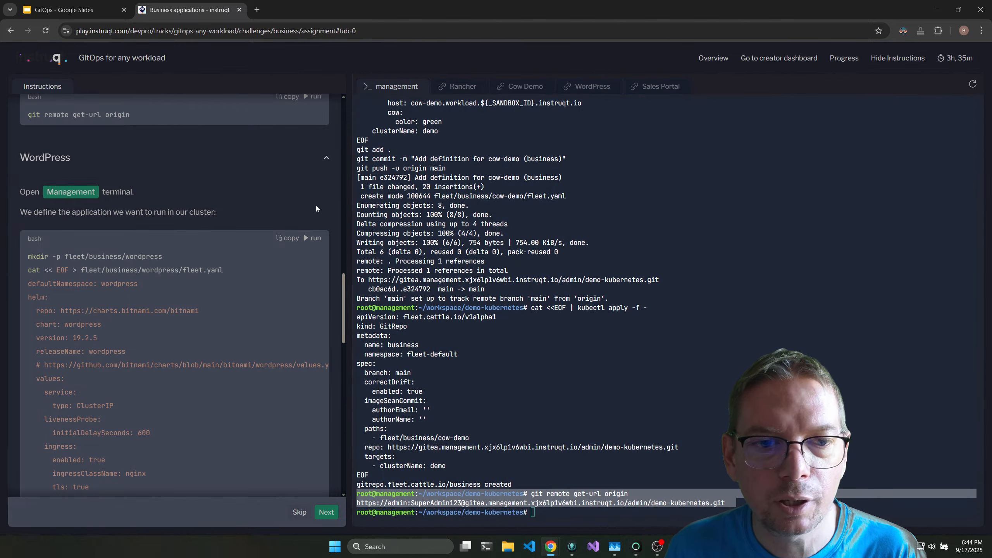
click(313, 239)
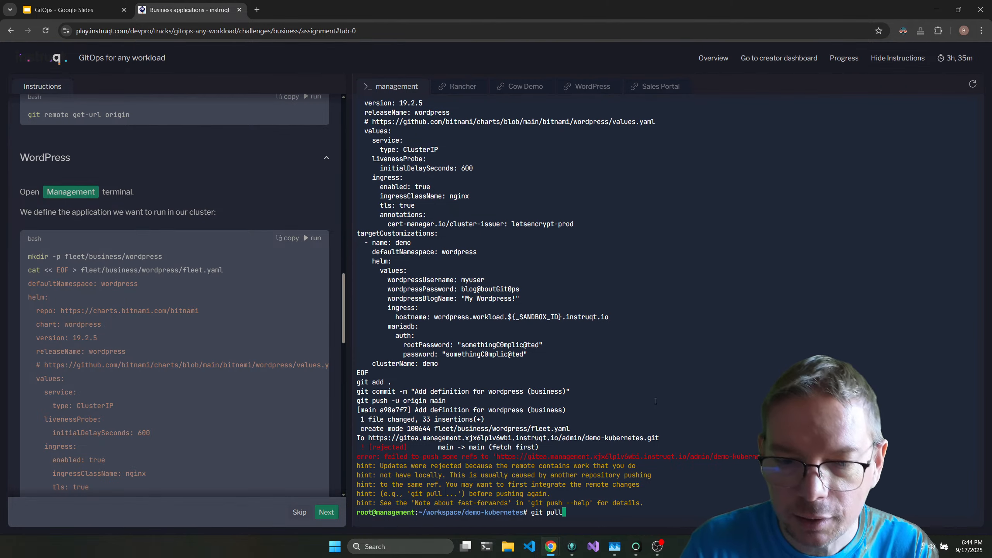
Pull the remote changes with the default merge message and push main to origin with "git push -u origin main".
key(Return)
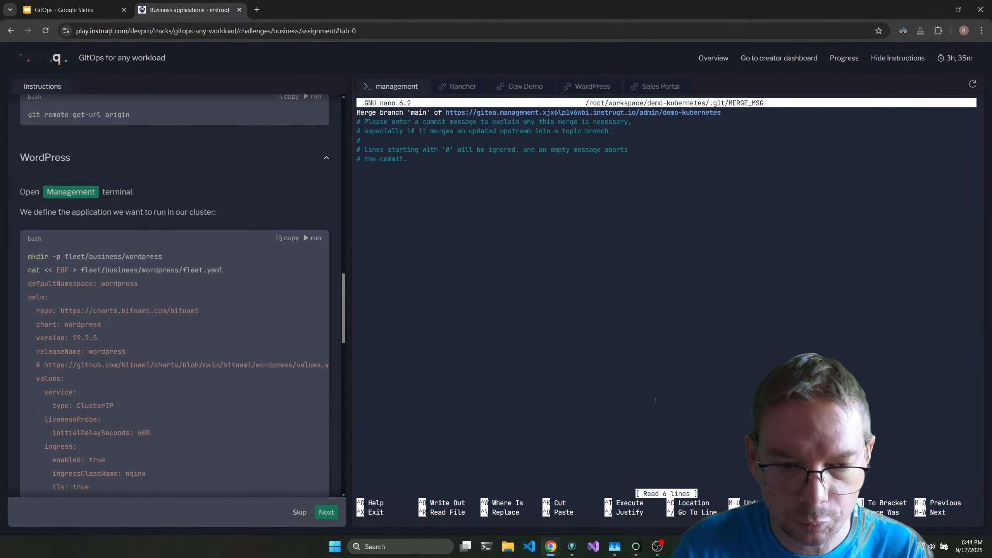
key(ctrl+x)
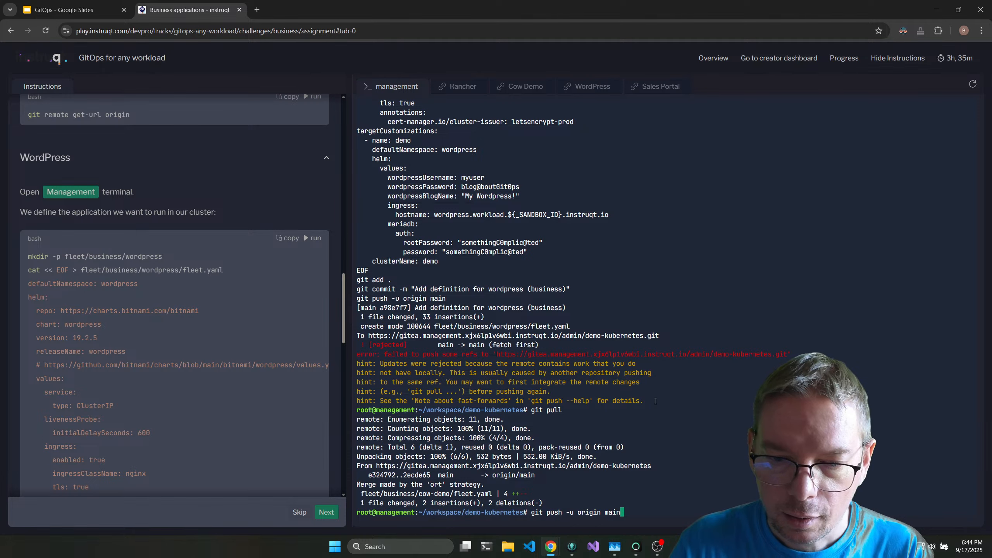
key(Return)
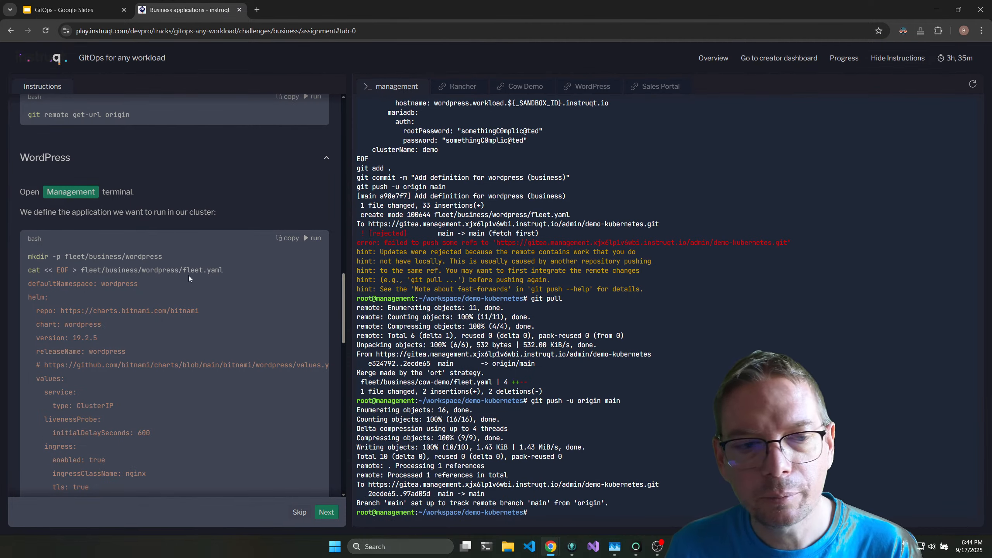
Apply the business GitRepo manifest from the WordPress section, with the fleet/business/wordpress path included.
scroll(209, 286, down, 10)
click(314, 298)
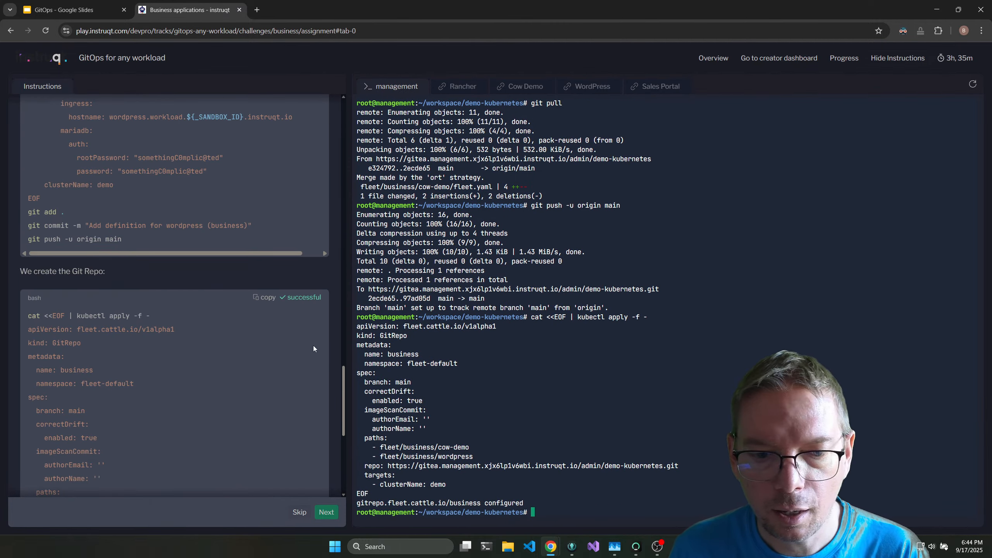
Commit and push the sales-portal Fleet definition, and apply the business GitRepo manifest with the fleet/business/sales-portal path included.
scroll(268, 361, down, 7)
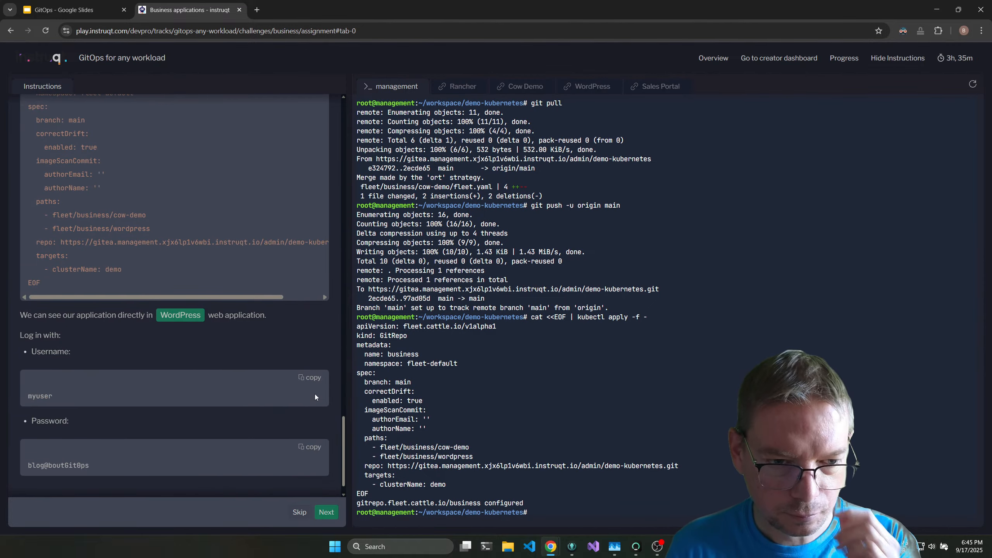
scroll(293, 362, down, 8)
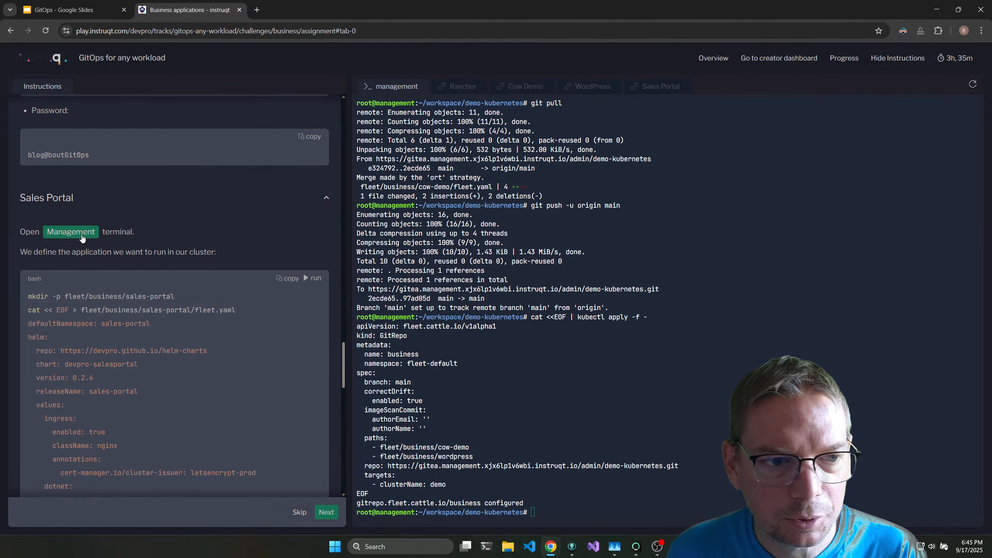
click(312, 278)
scroll(281, 301, down, 7)
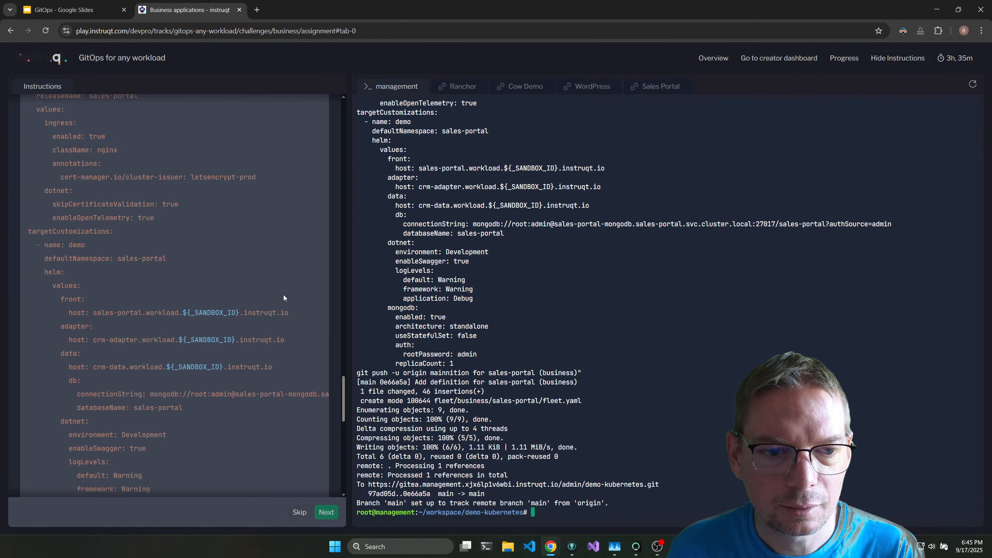
scroll(284, 297, down, 6)
click(309, 274)
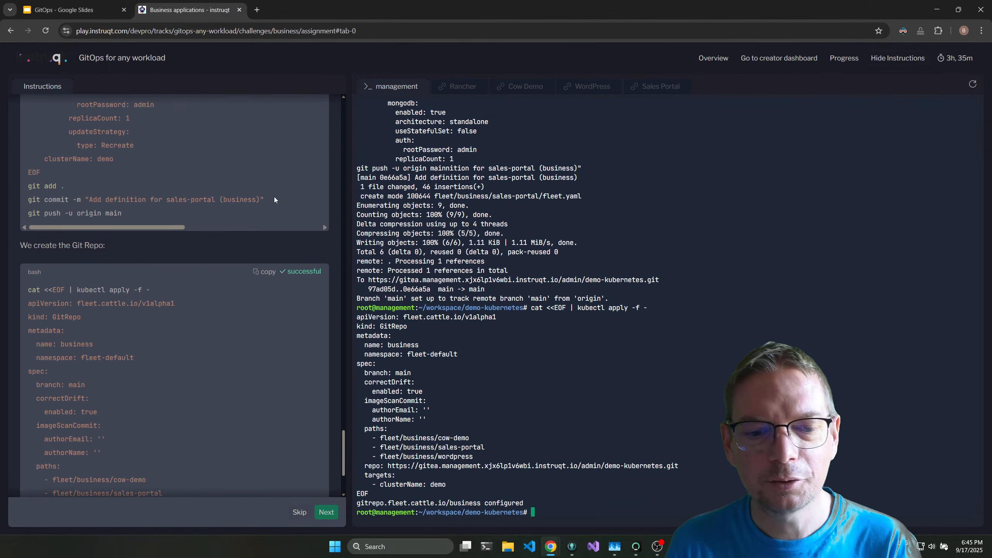
Look at the Cow Demo application again and go back through the WordPress instructions.
scroll(276, 205, down, 5)
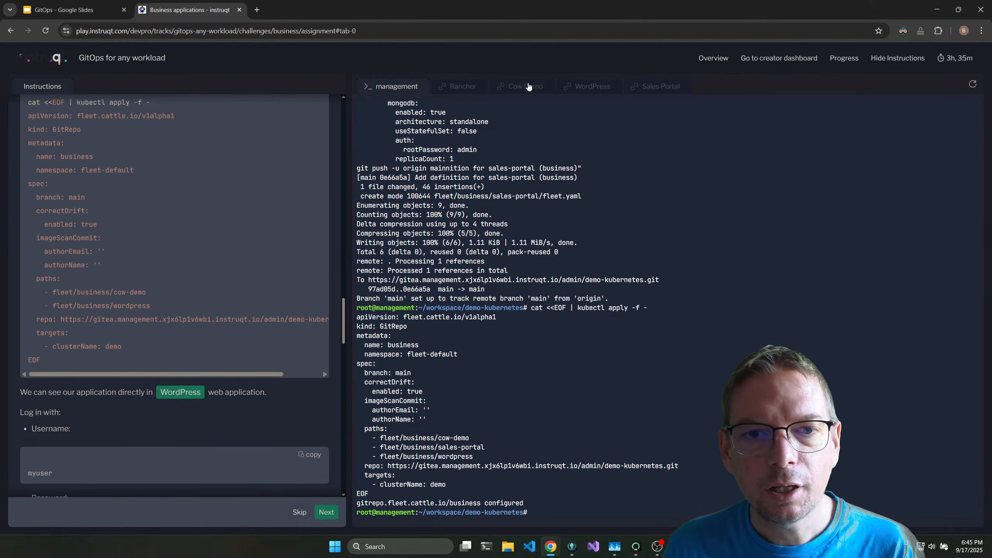
click(517, 87)
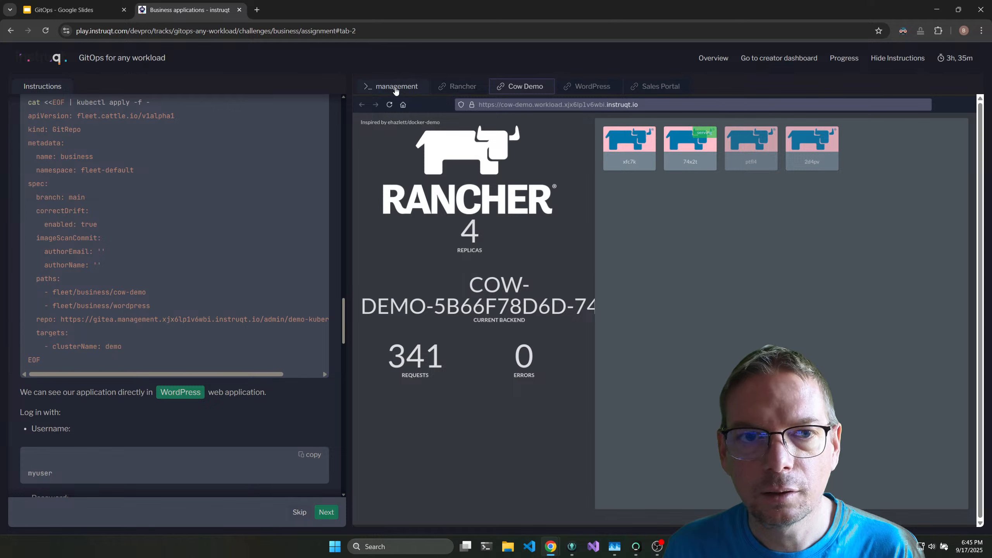
scroll(147, 221, up, 6)
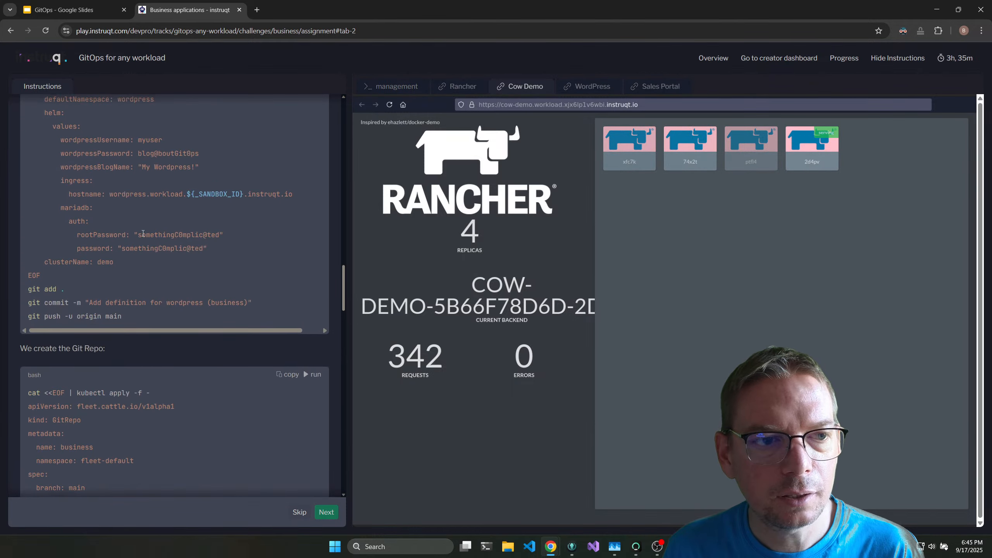
Switch to GitKraken and pull the new remote commits into the local main branch of demo2.
click(572, 547)
click(39, 123)
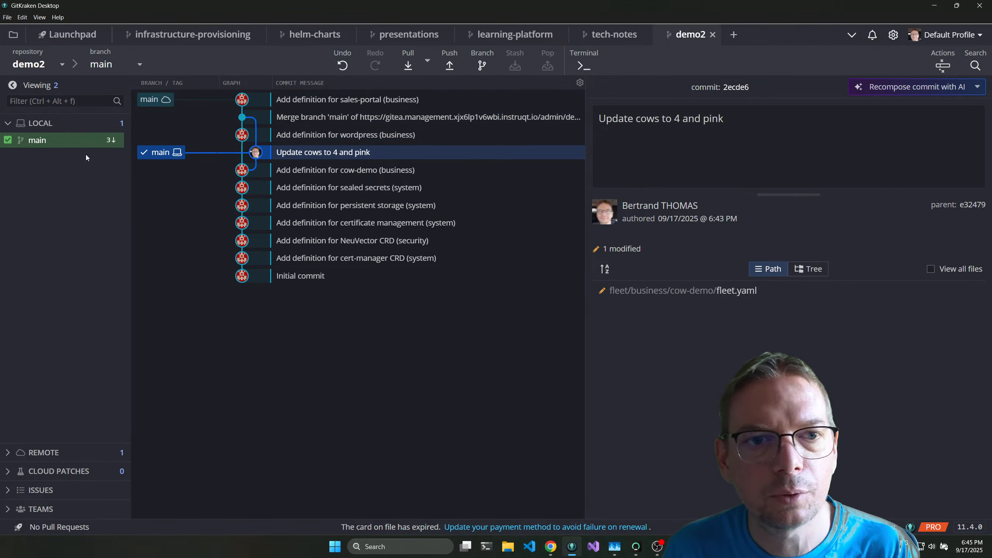
right_click(59, 140)
click(98, 150)
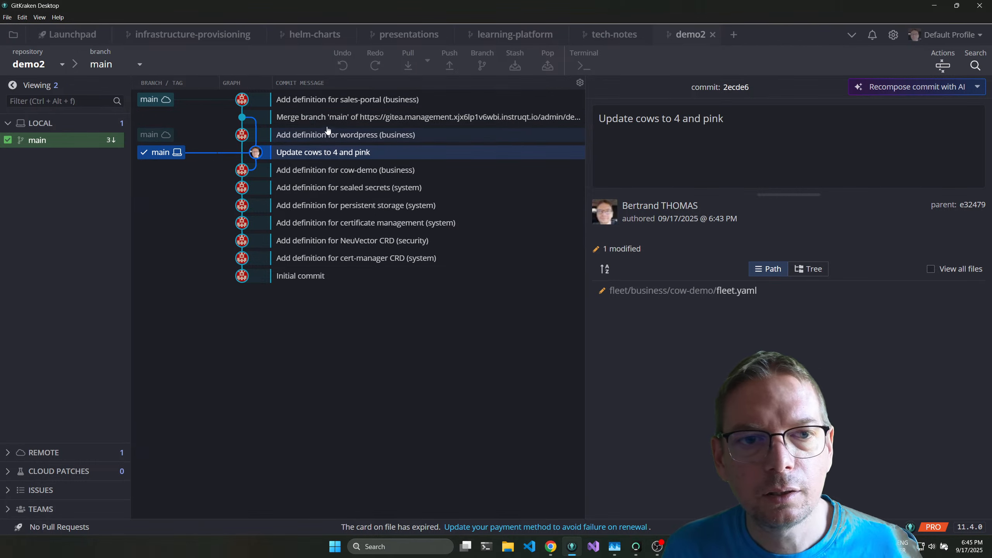
Examine the fleet.yaml diff of the commit that adds the sales-portal definition.
click(314, 100)
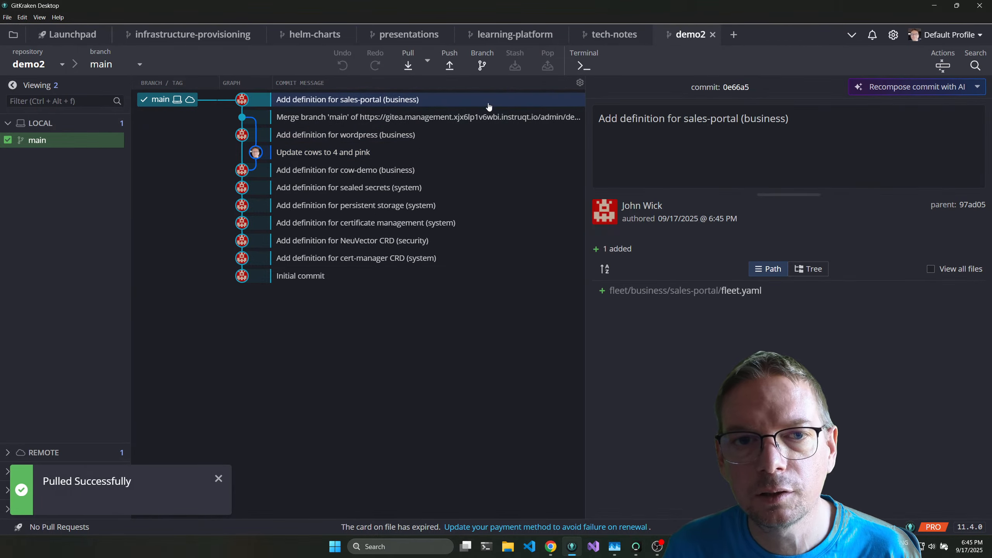
click(706, 290)
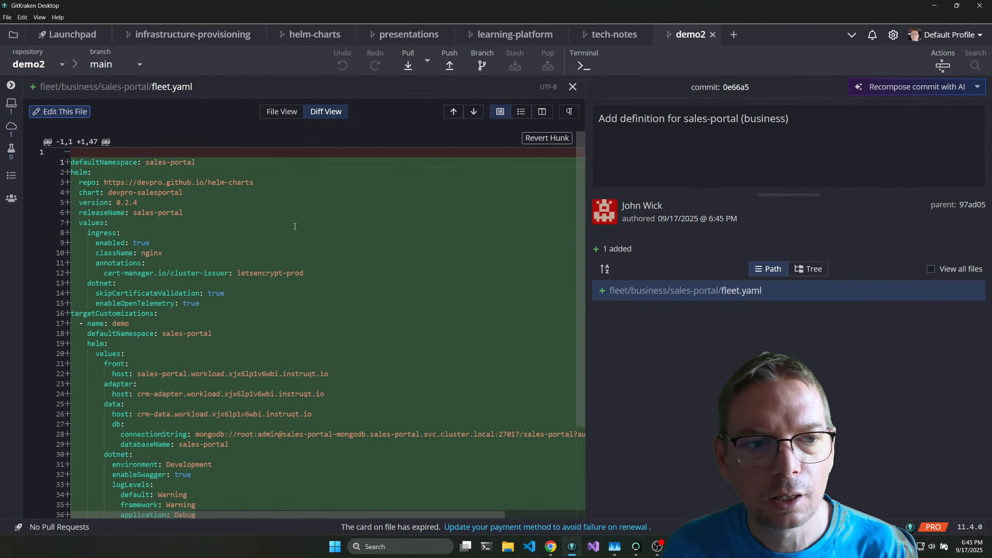
scroll(200, 190, down, 1)
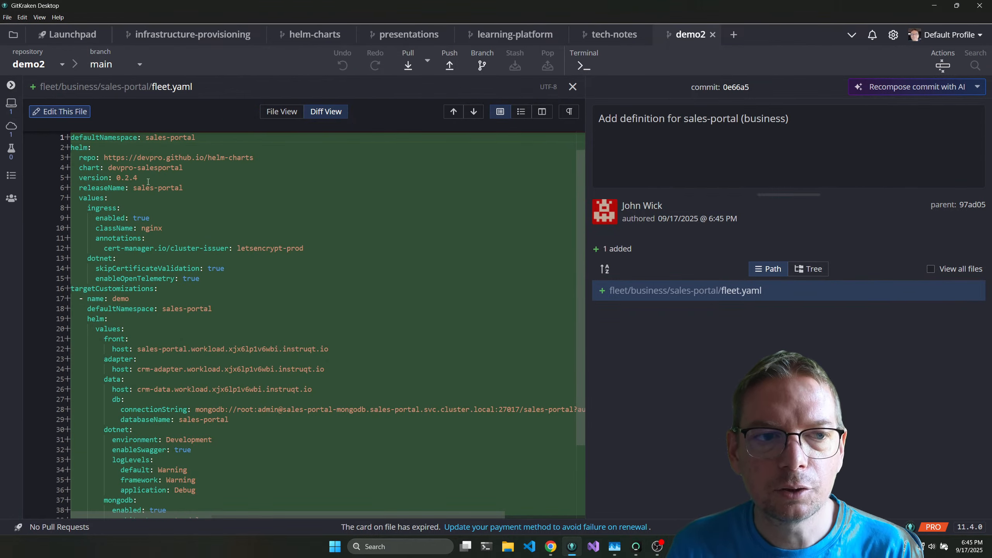
scroll(148, 182, down, 1)
scroll(149, 183, down, 3)
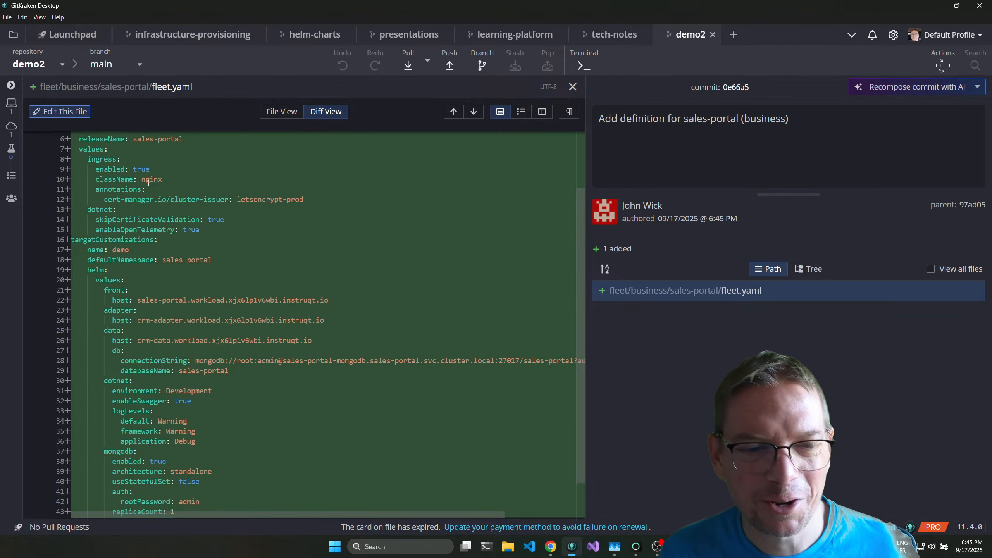
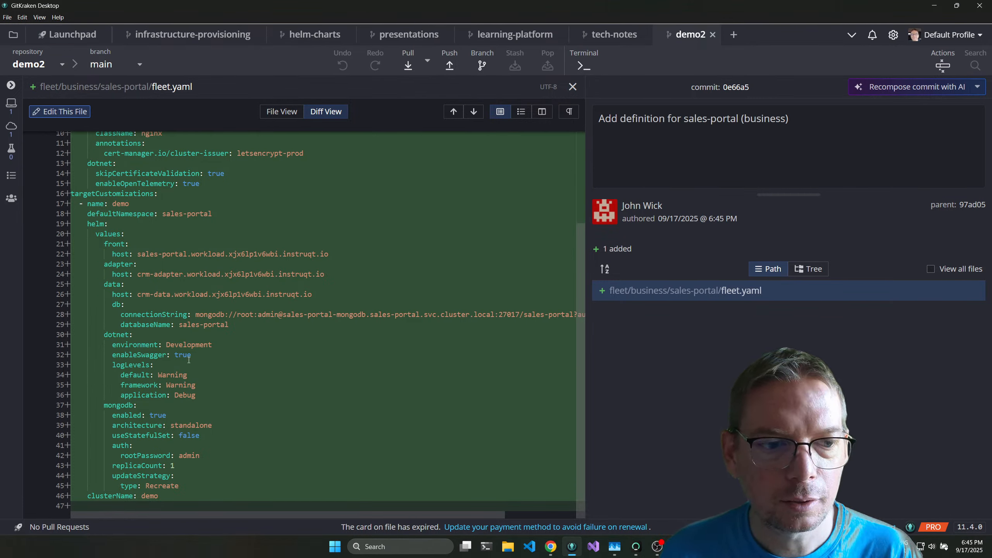
Review the Helm repository, chart version and ingress values in the sales-portal fleet.yaml diff.
scroll(189, 360, up, 1)
scroll(189, 360, down, 1)
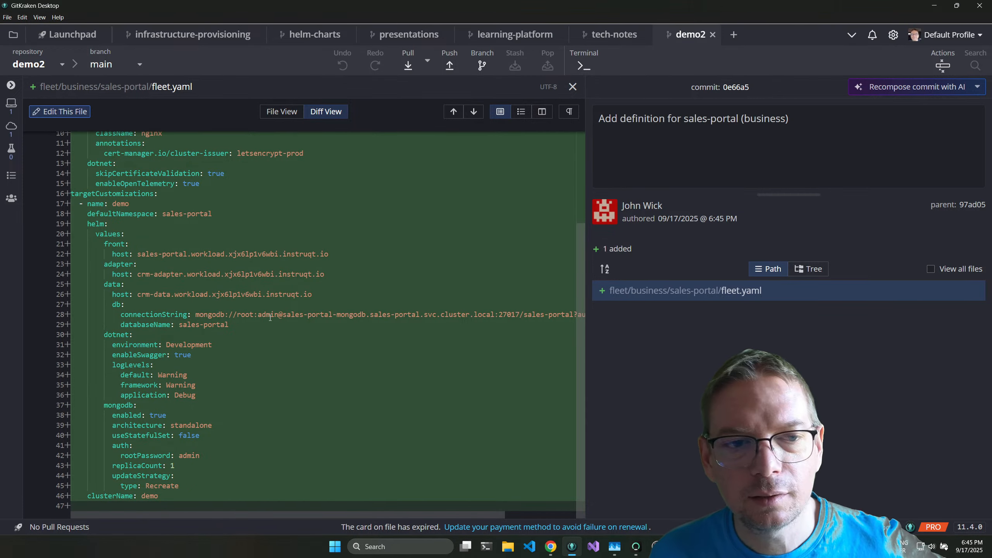
scroll(270, 318, up, 5)
scroll(311, 260, down, 3)
scroll(366, 243, up, 3)
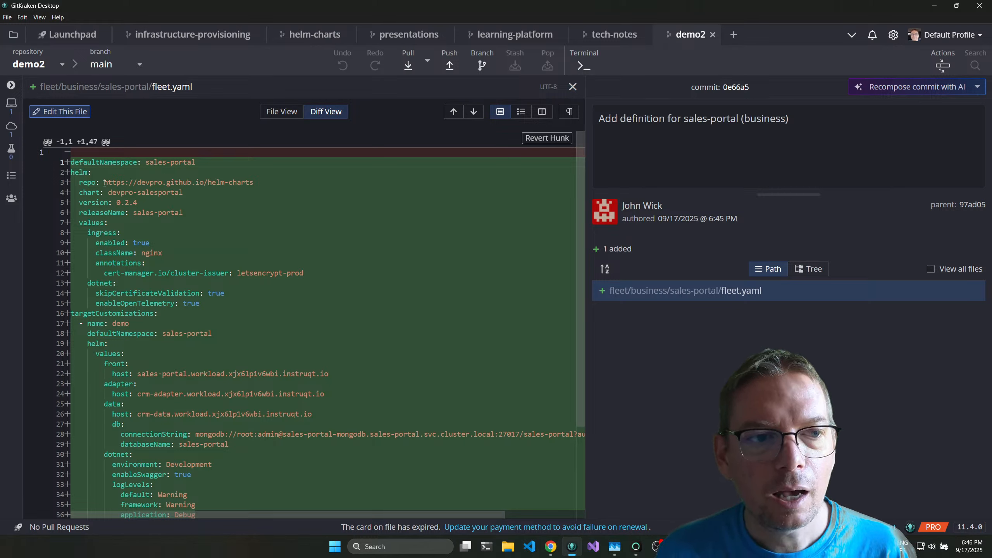
drag(105, 183, 252, 183)
drag(117, 202, 142, 203)
scroll(241, 221, down, 3)
scroll(195, 239, up, 3)
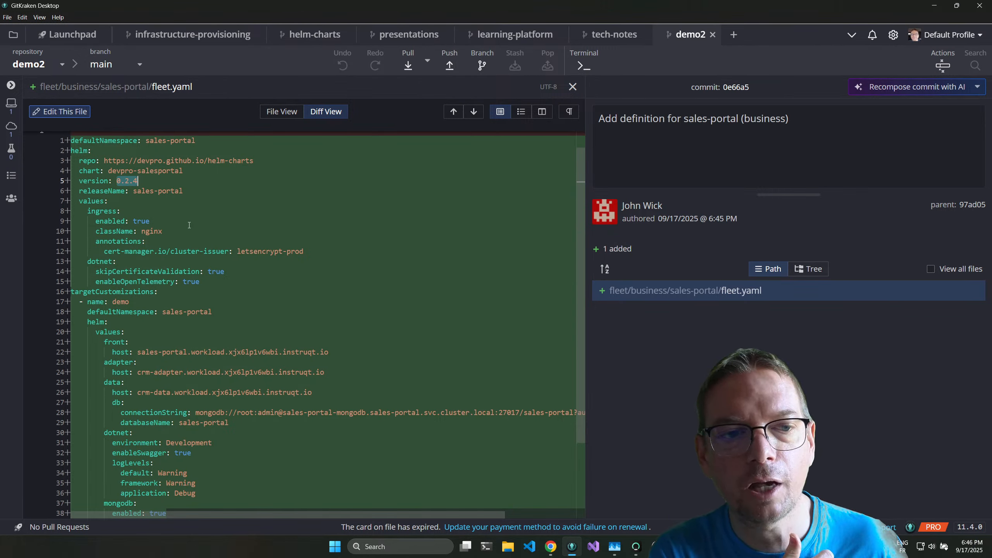
scroll(195, 222, down, 3)
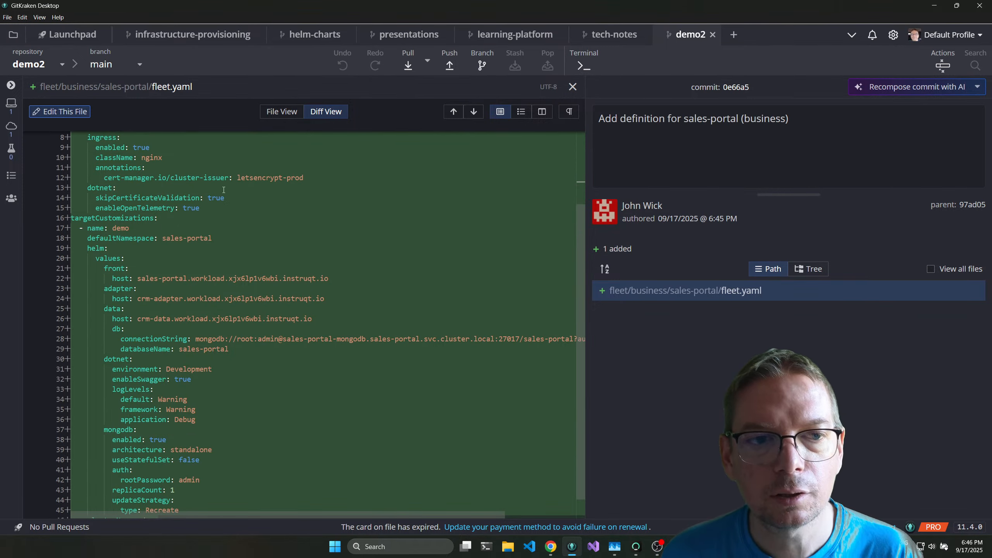
scroll(224, 190, up, 3)
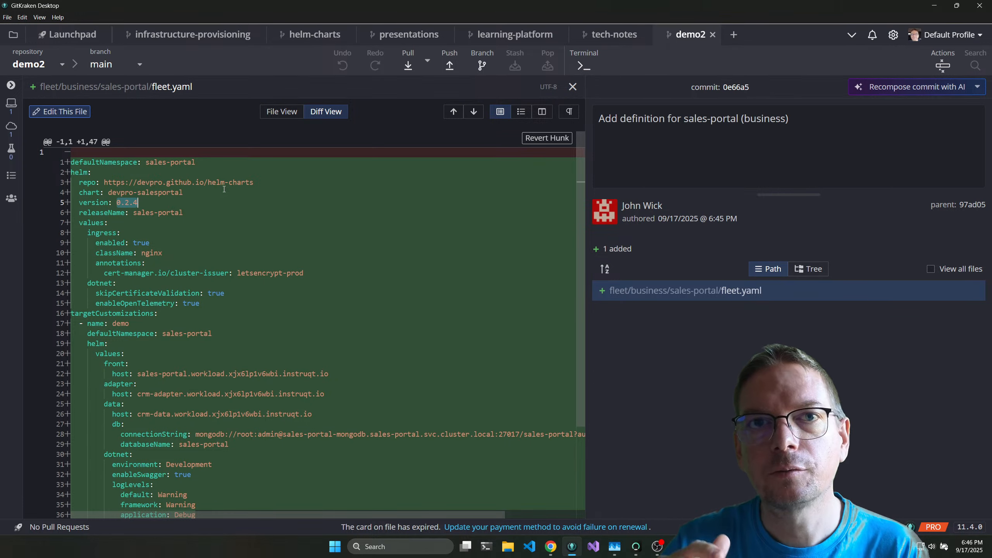
scroll(135, 310, down, 3)
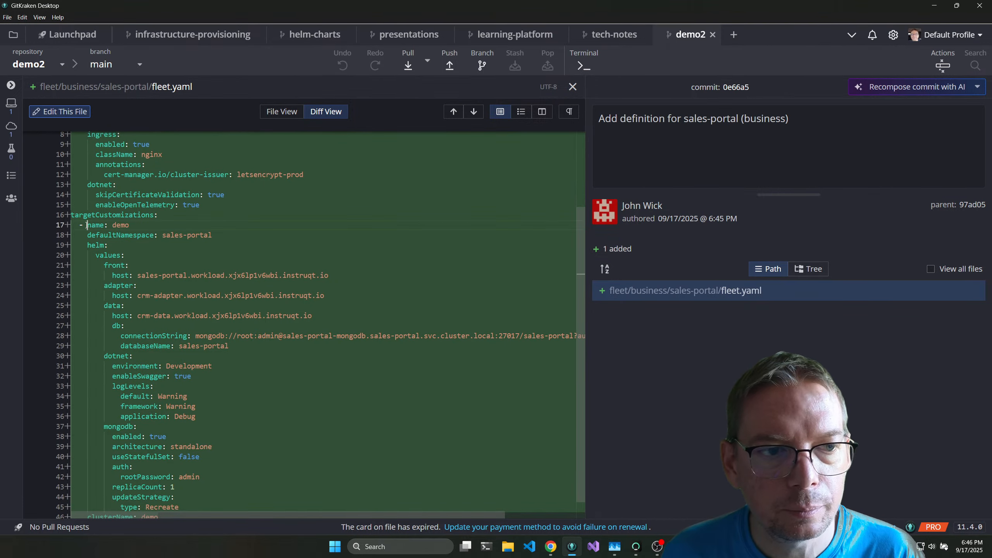
Examine the demo target customization in the sales-portal definition, including the front host and the mongodb section.
drag(87, 225, 329, 254)
scroll(223, 276, down, 1)
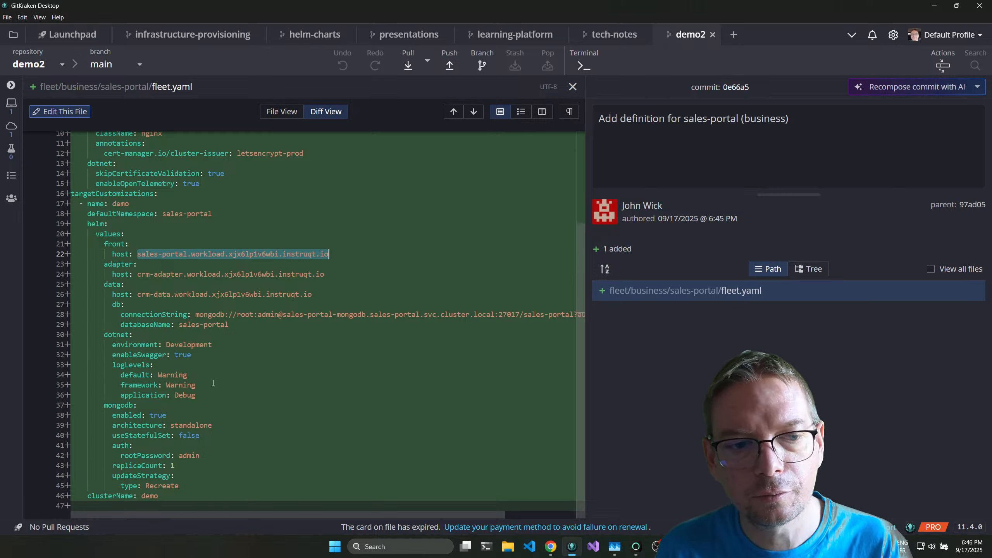
drag(145, 405, 108, 405)
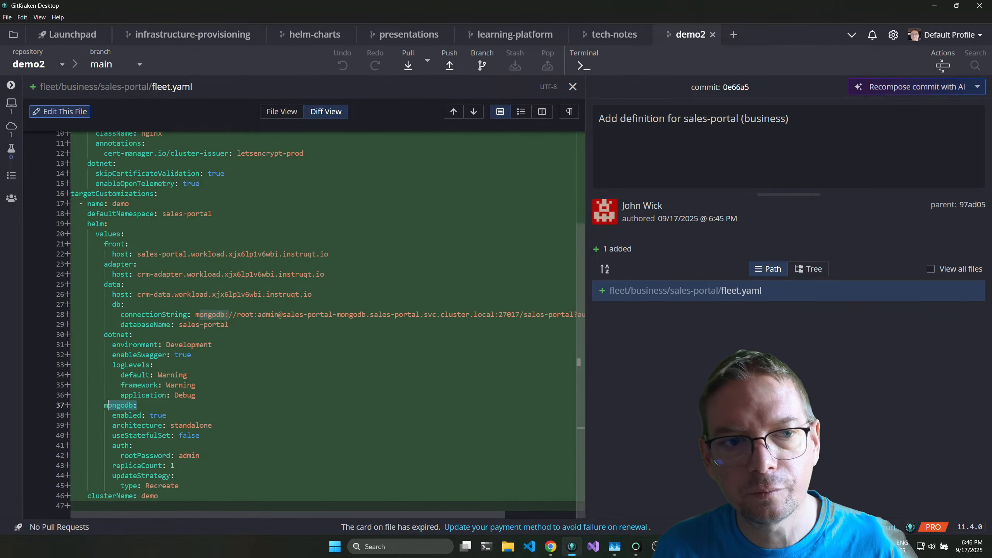
scroll(286, 367, up, 3)
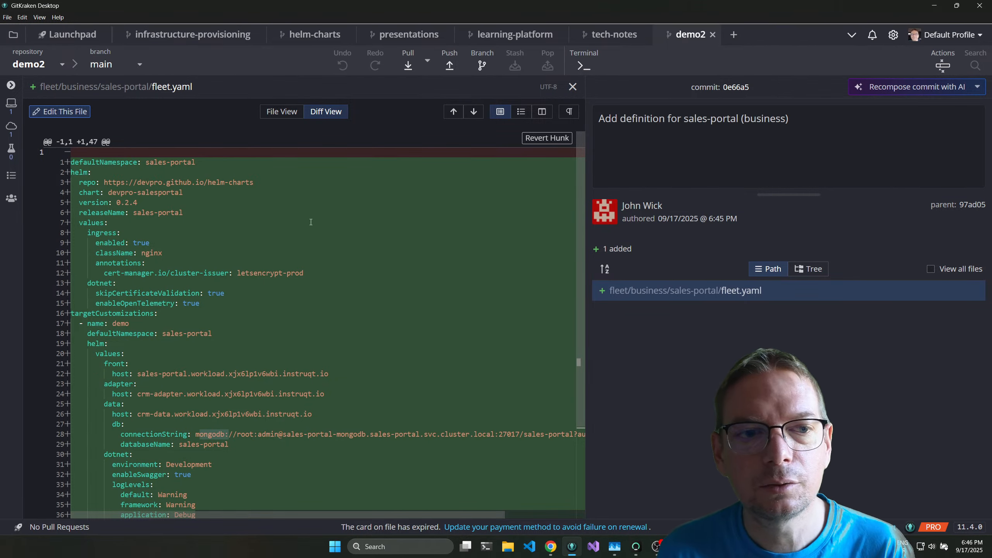
Open the fleet.yaml diff of the wordpress commit and examine its chart repository and credential values.
click(573, 87)
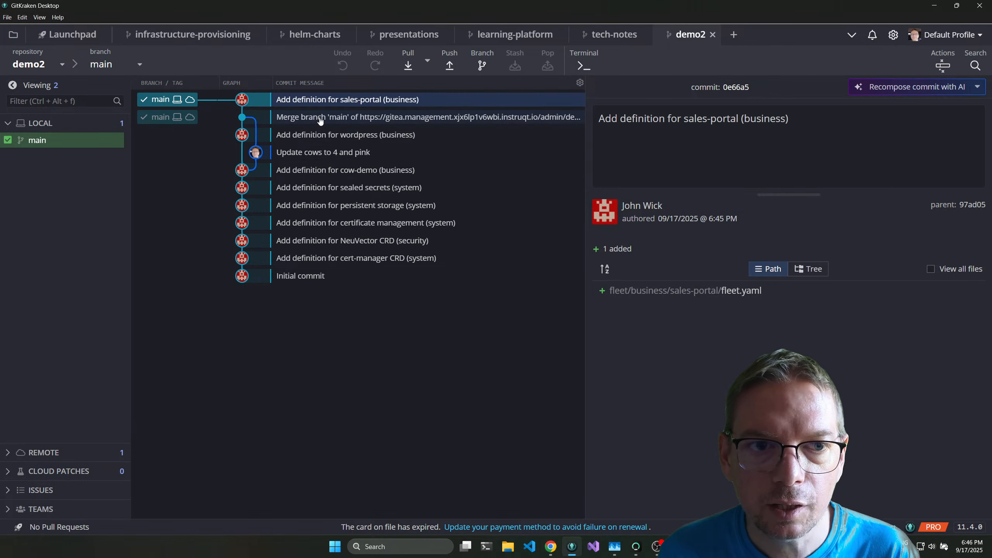
click(334, 135)
click(699, 292)
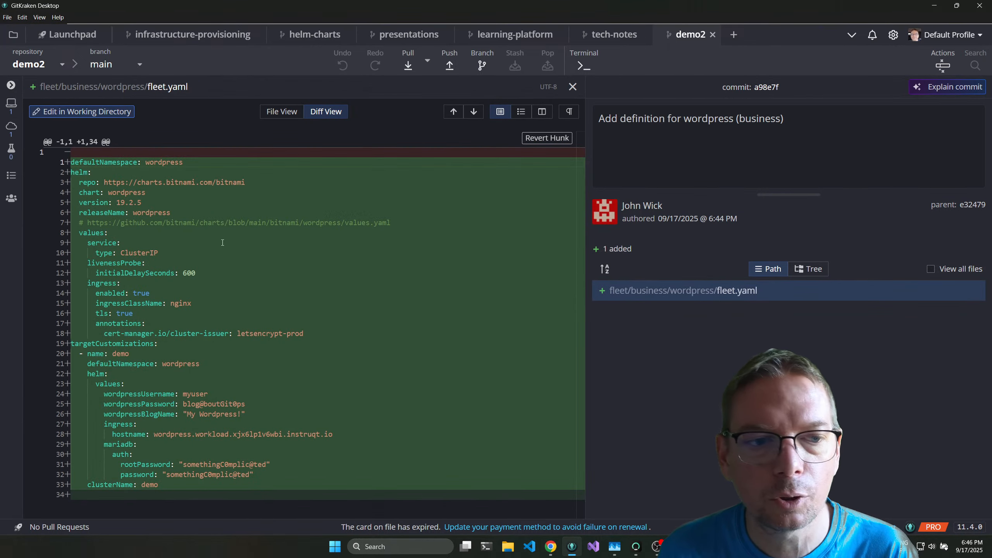
drag(104, 182, 254, 182)
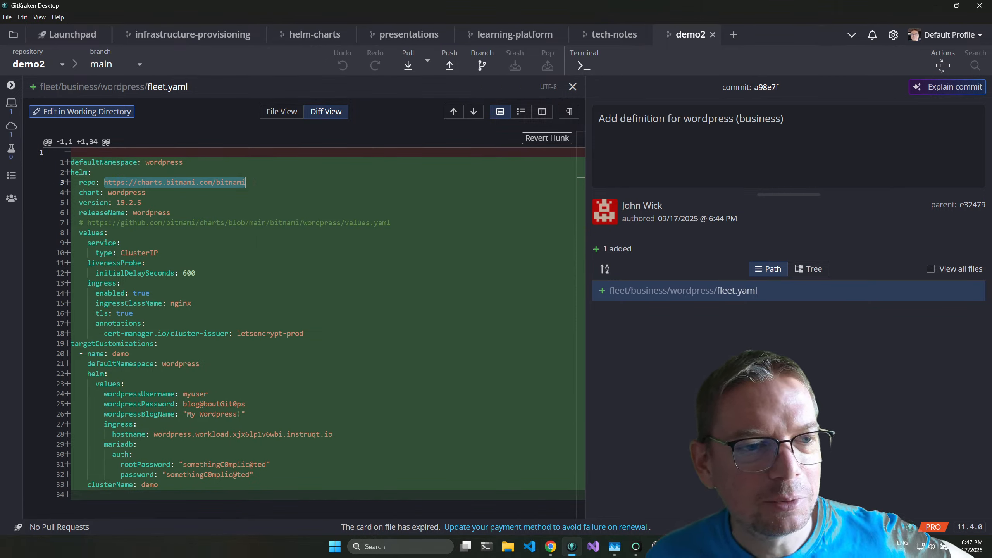
click(106, 182)
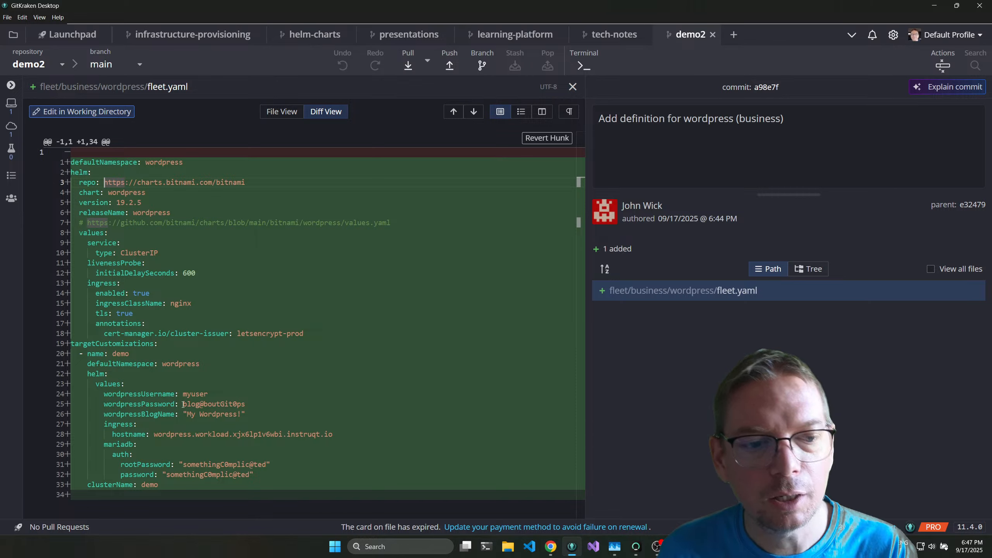
drag(183, 404, 256, 404)
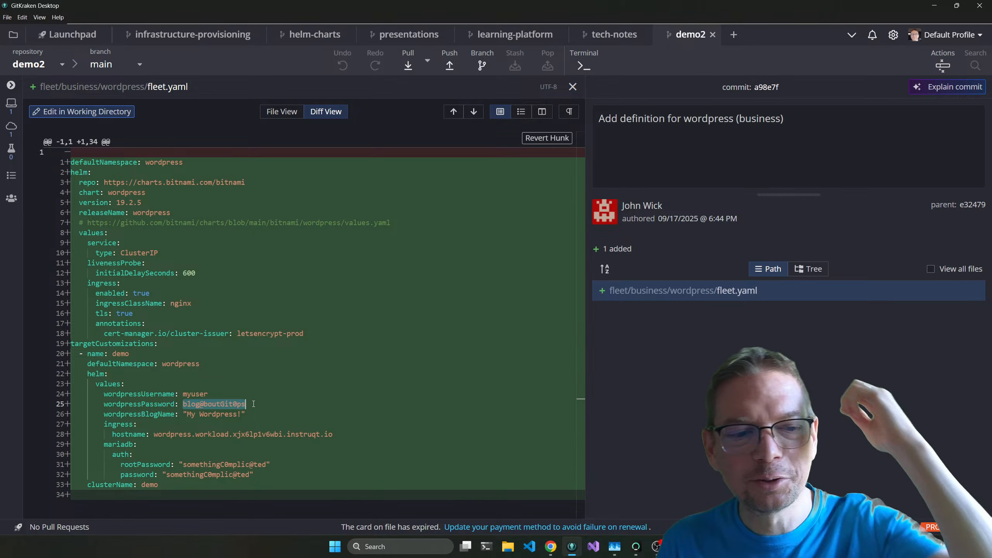
drag(133, 405, 253, 474)
click(241, 397)
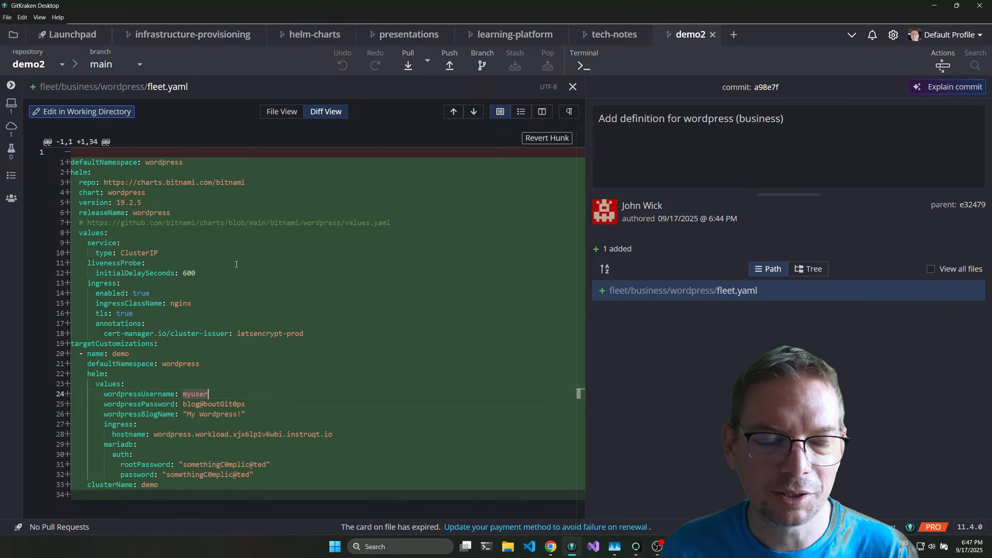
Switch to the Instruqt lab in Chrome and inspect the resources and bundles of the business Git repo in Rancher.
key(alt+Tab)
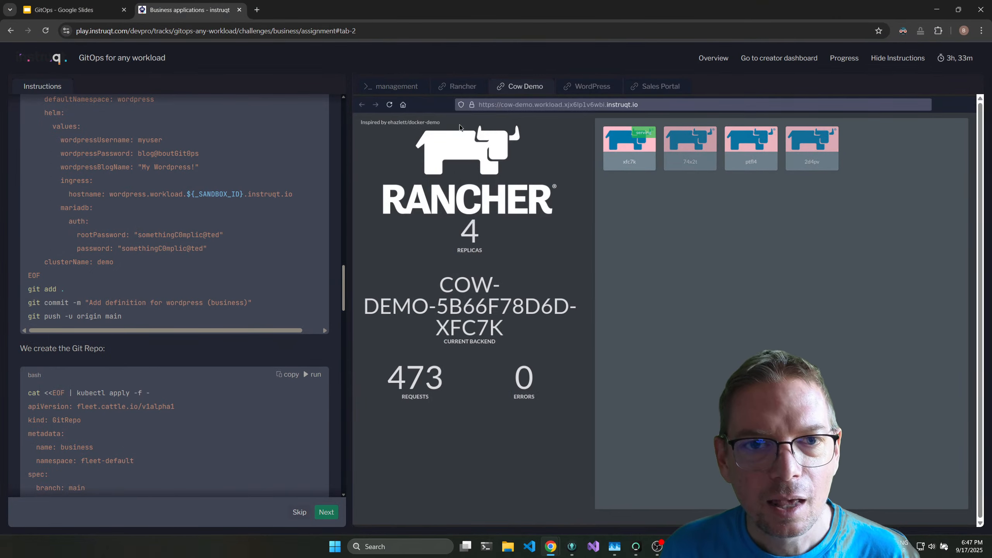
click(459, 86)
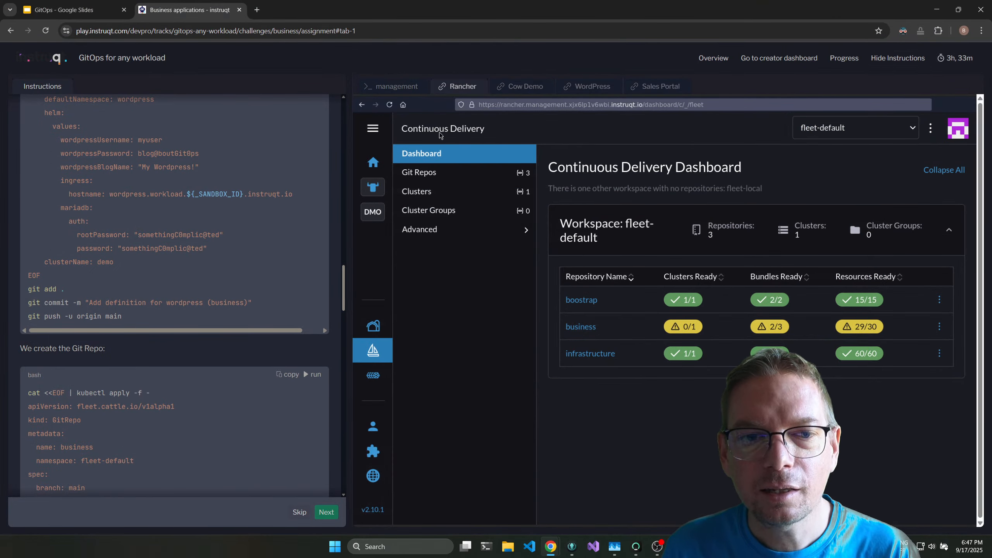
click(588, 330)
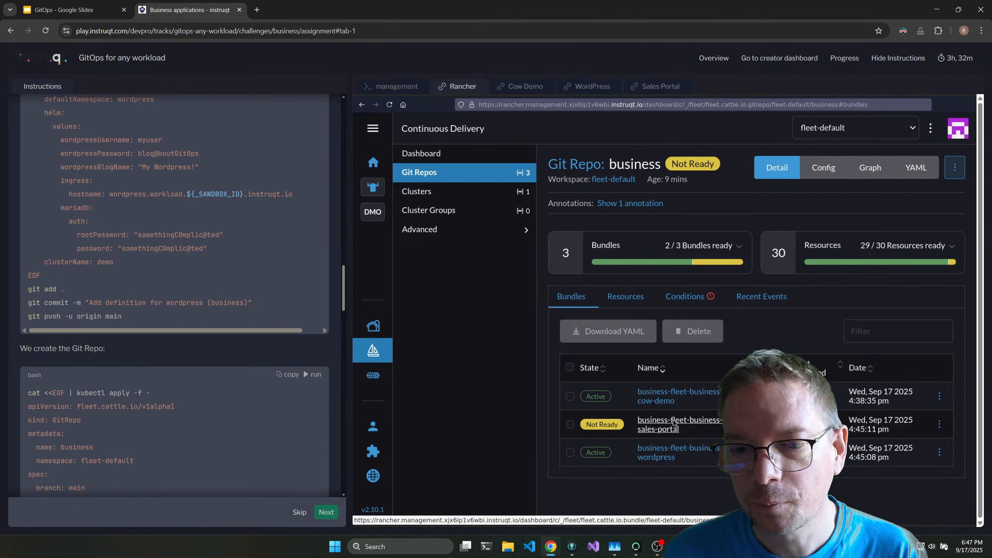
click(626, 296)
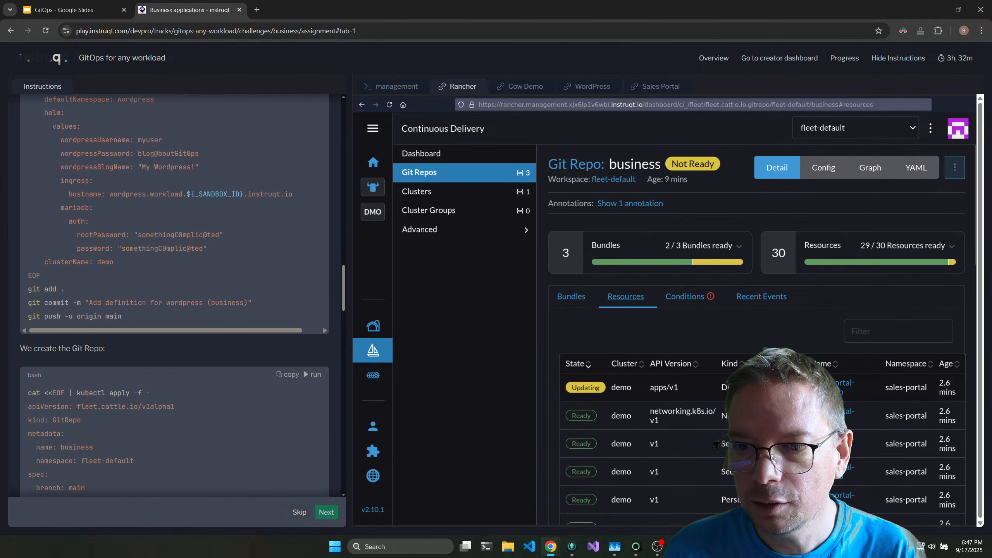
scroll(843, 370, down, 1)
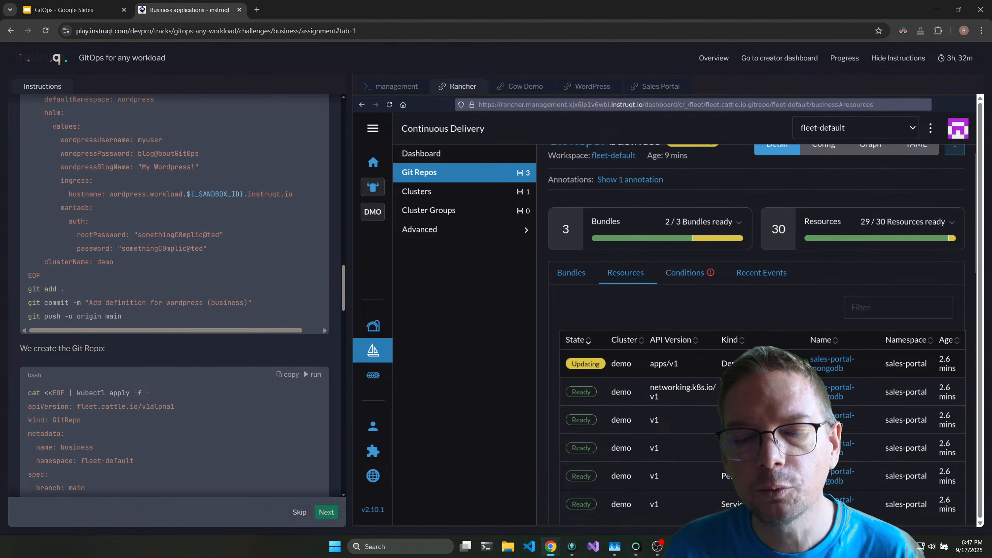
click(571, 272)
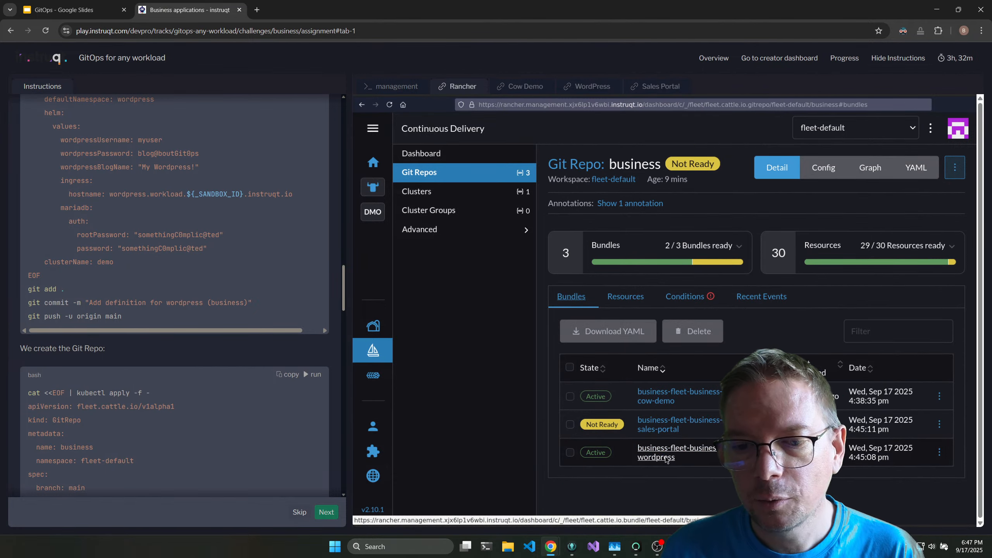
Reload the WordPress application and look up its login details in the lab instructions.
click(589, 86)
click(390, 105)
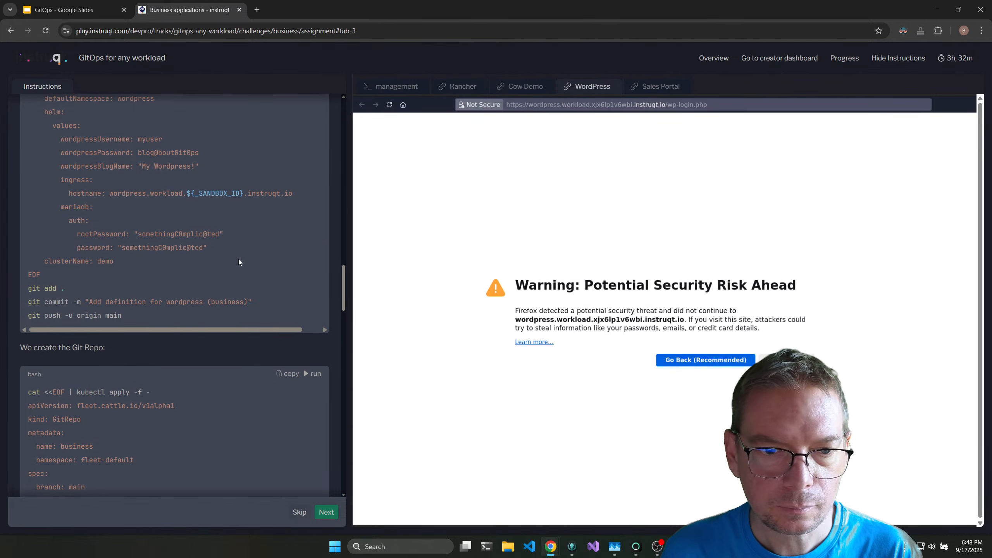
scroll(239, 260, down, 10)
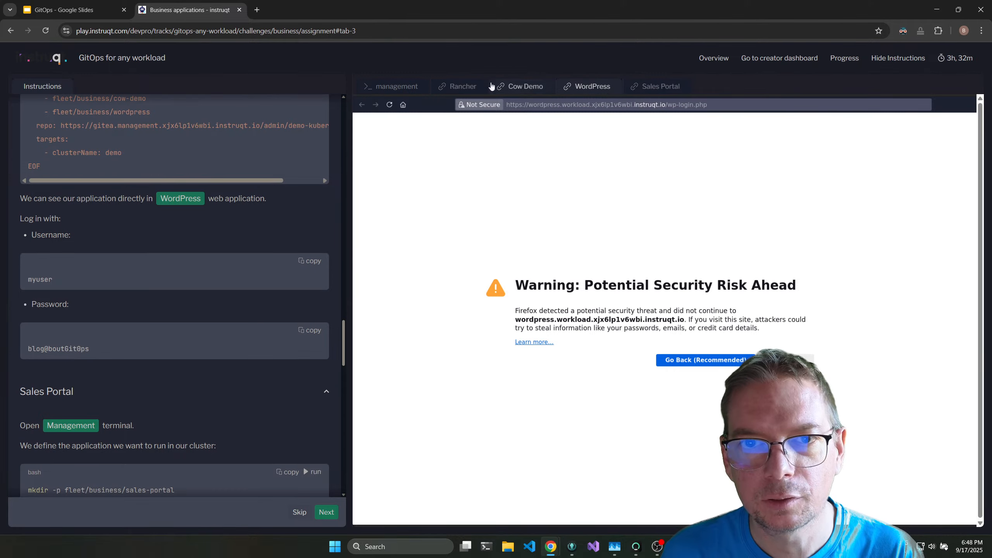
Examine the recent events on the demo cluster's dashboard in Rancher, including those of the sales-portal MongoDB pod.
click(461, 86)
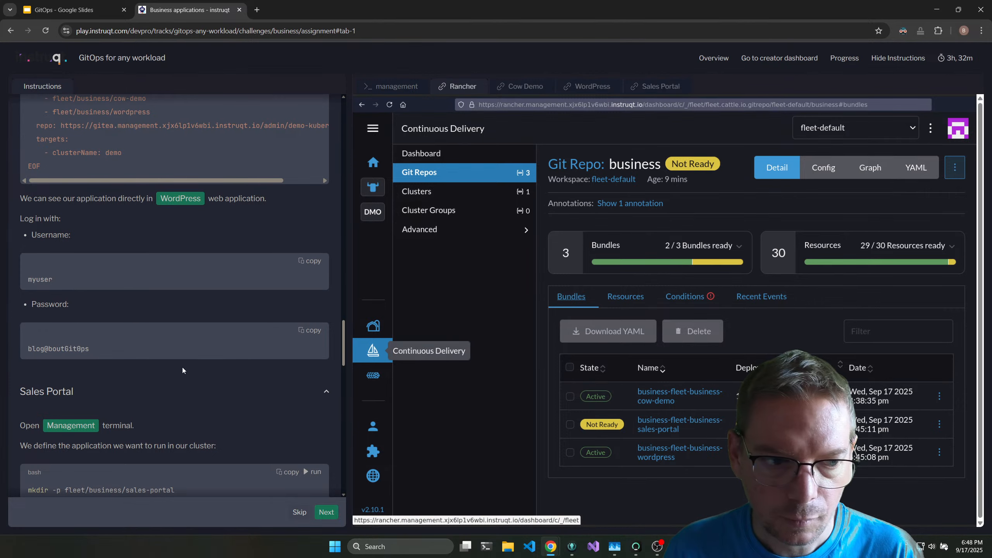
click(373, 212)
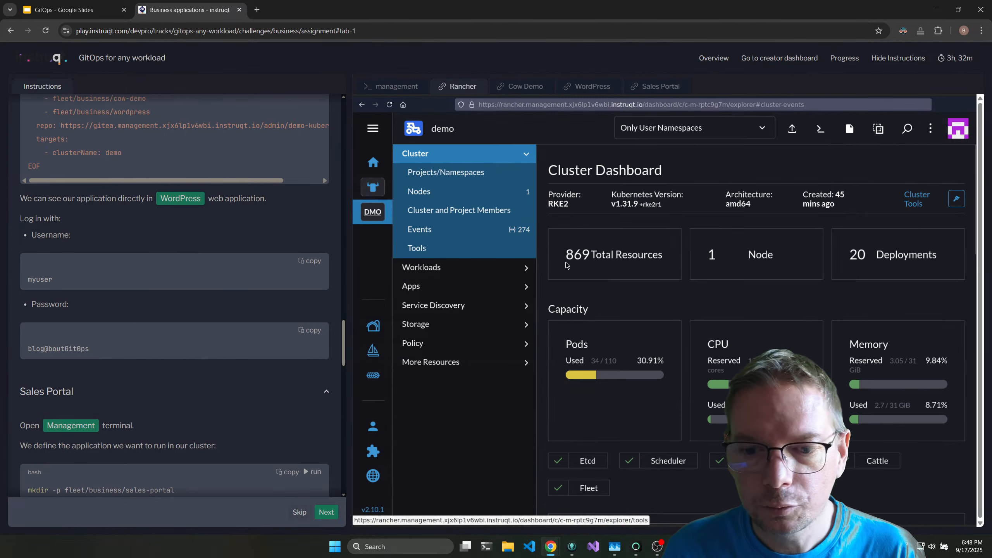
scroll(645, 231, down, 6)
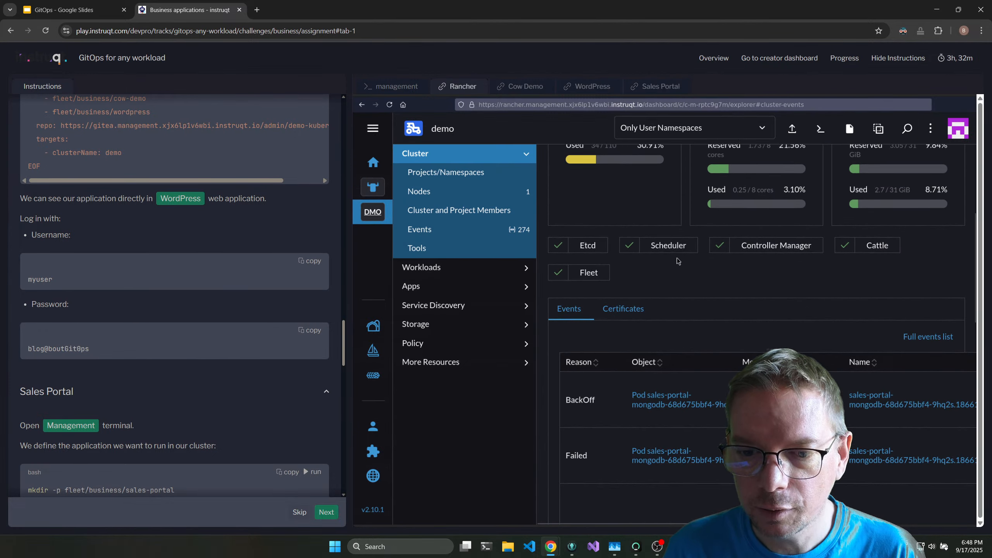
scroll(678, 262, down, 1)
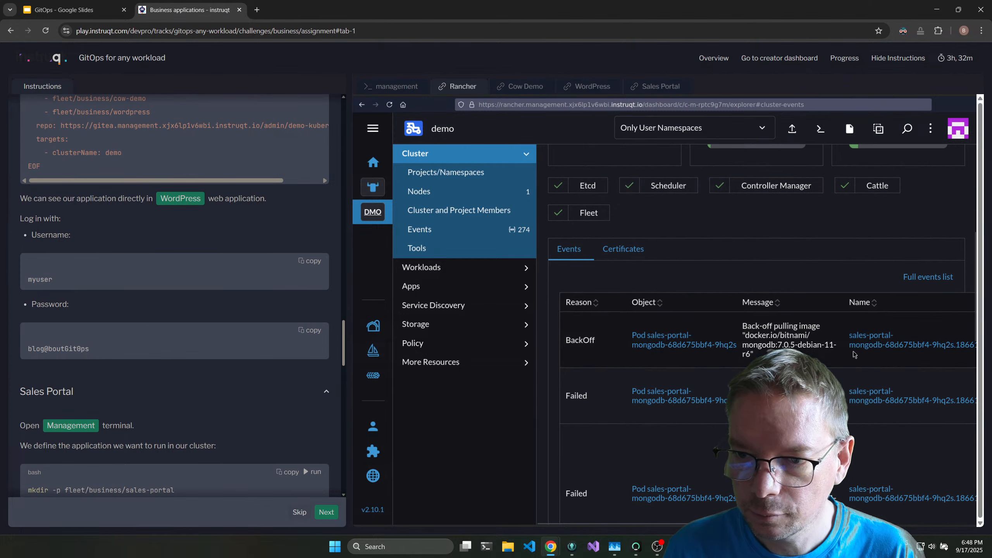
scroll(774, 353, down, 3)
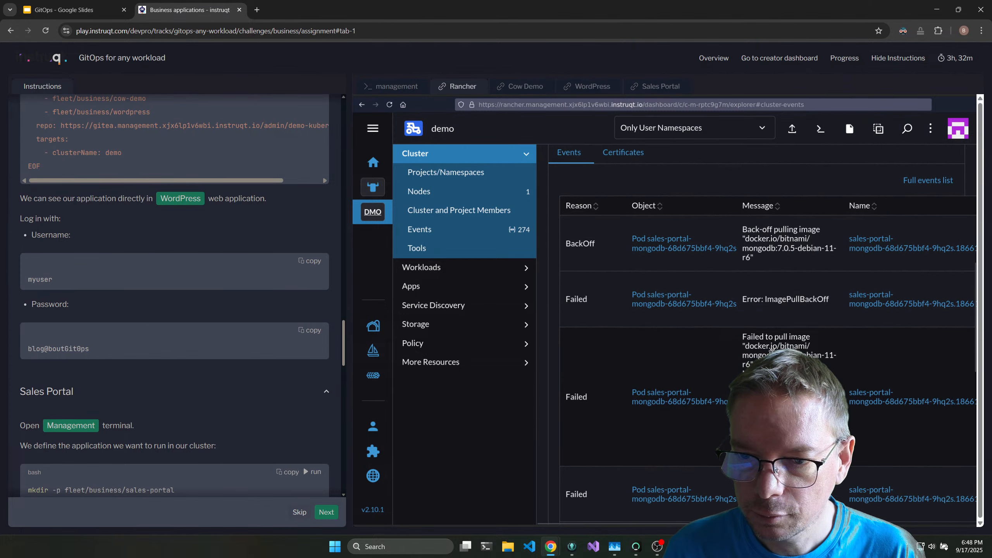
scroll(773, 351, down, 1)
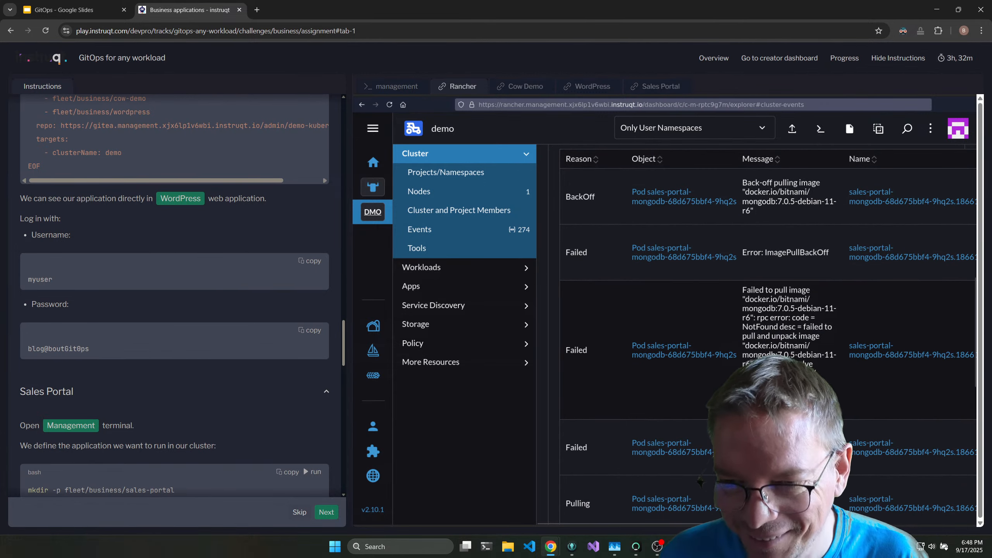
scroll(701, 484, up, 1)
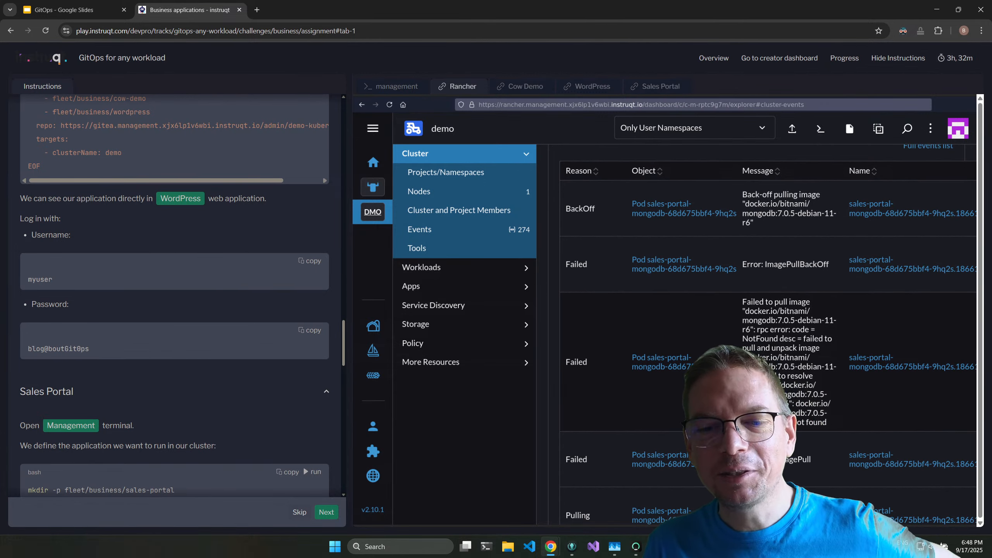
scroll(714, 446, down, 1)
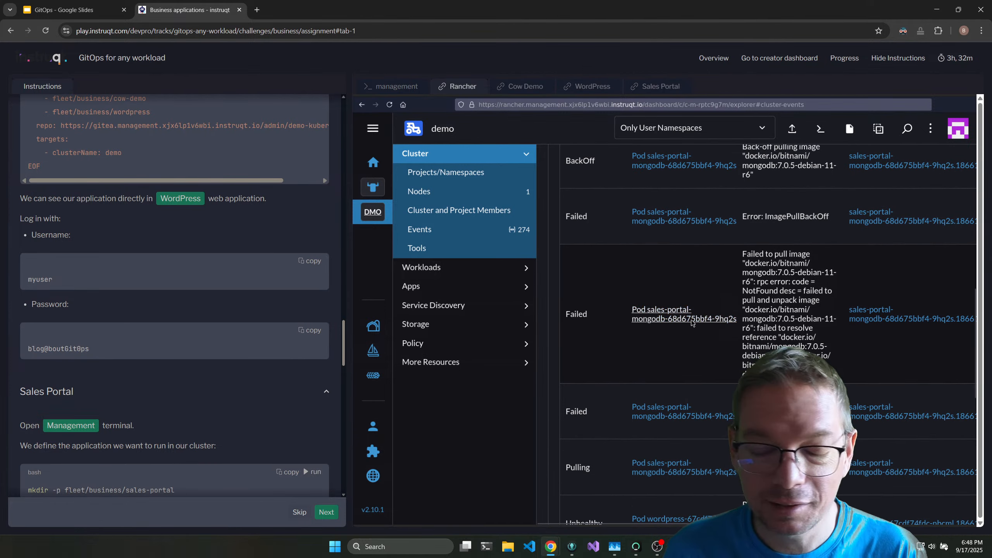
scroll(715, 446, up, 2)
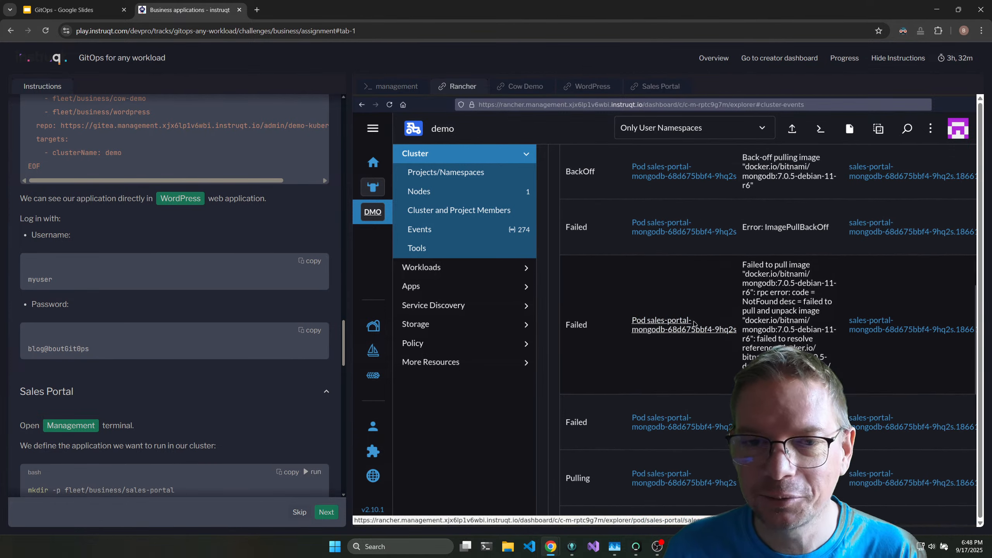
Check the WordPress application again and reread the WordPress section of the instructions.
click(586, 88)
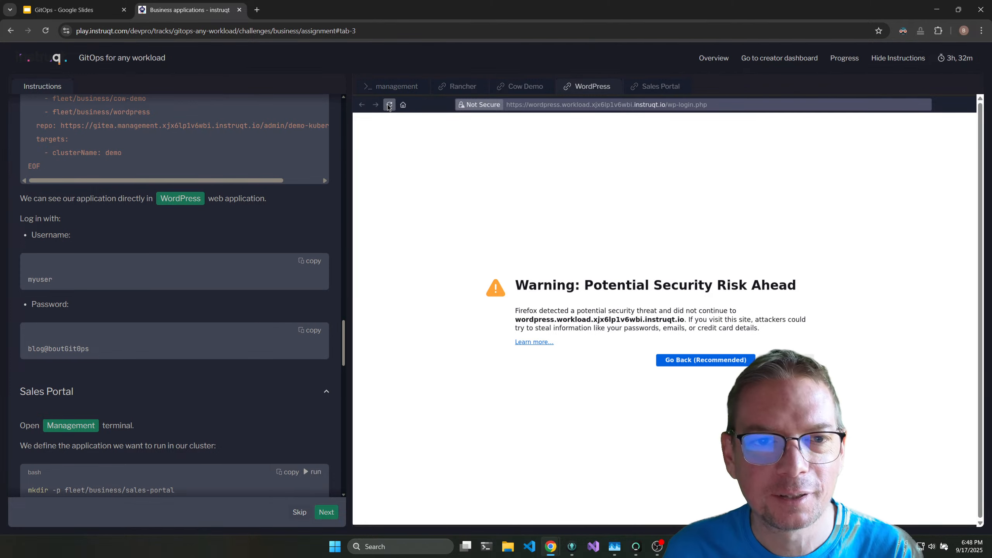
scroll(182, 386, down, 2)
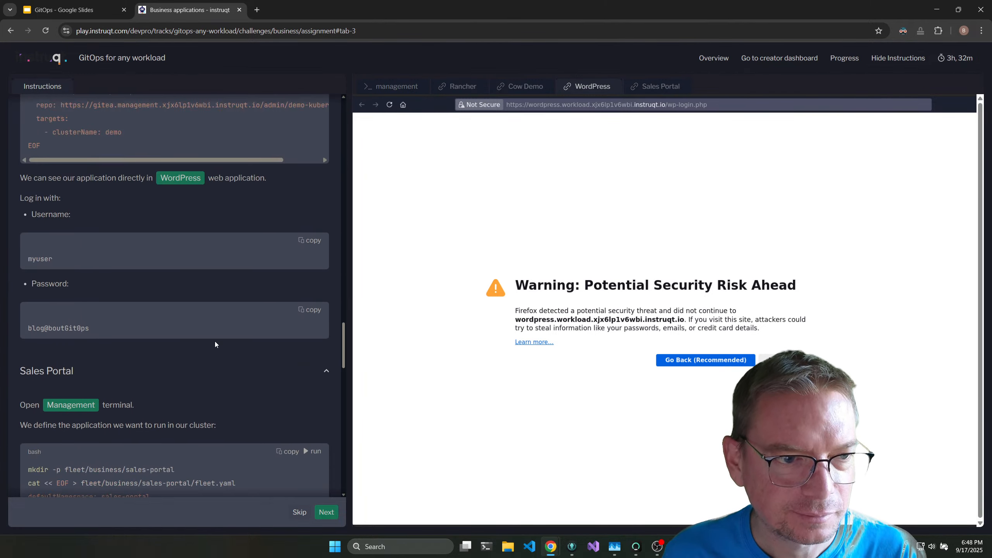
scroll(166, 318, up, 3)
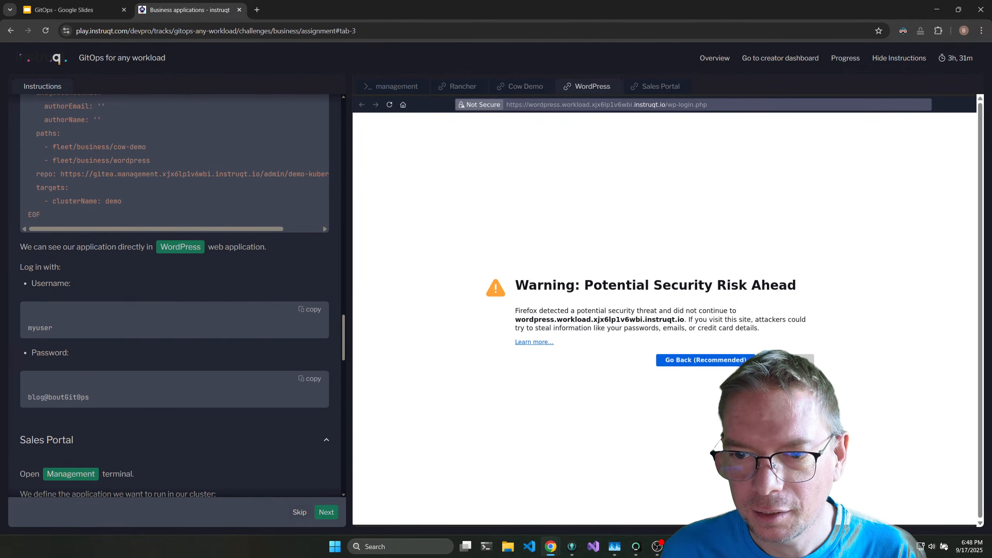
Accept the security risk for the WordPress site and log in with the username myuser and the lab's password.
click(785, 360)
click(715, 479)
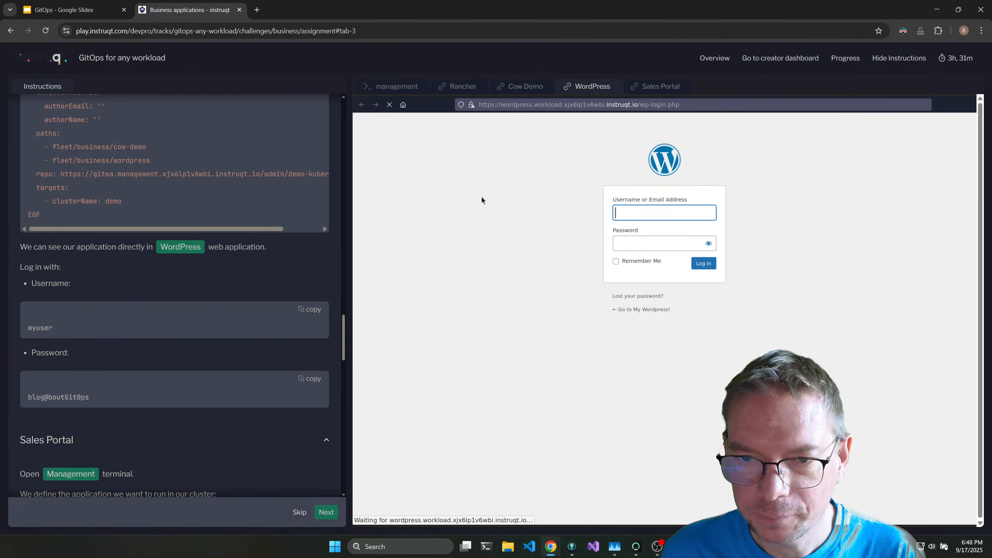
click(310, 311)
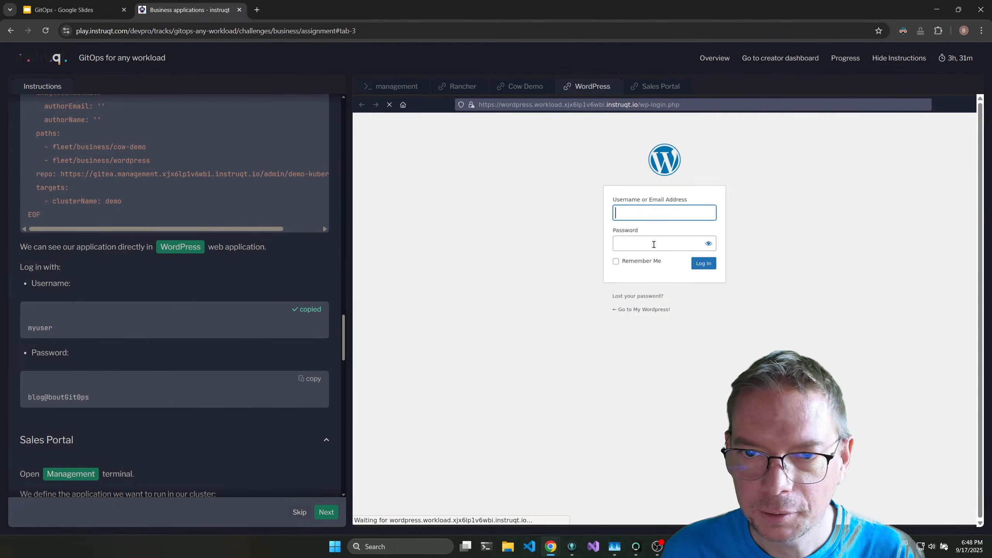
key(ctrl+v)
click(311, 378)
click(650, 244)
key(ctrl+v)
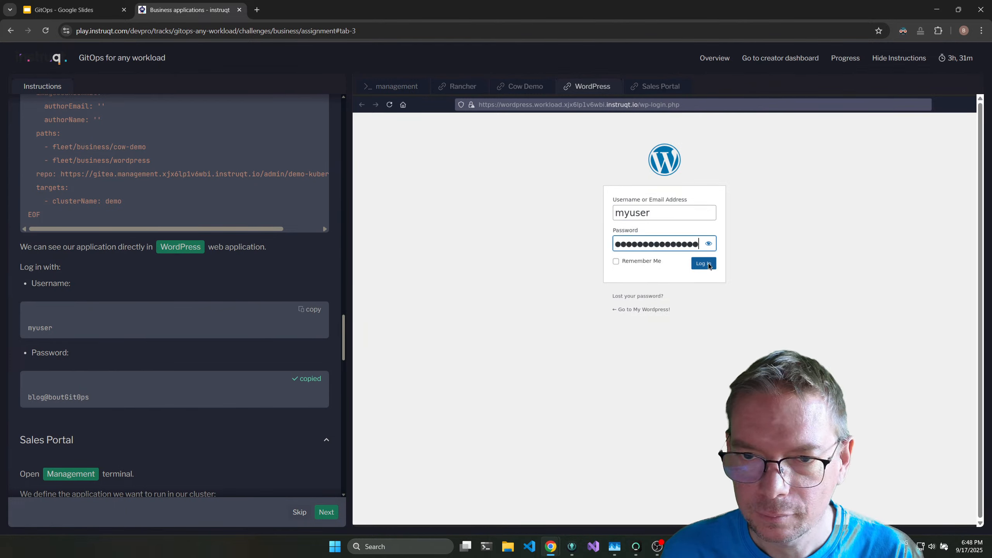
click(705, 264)
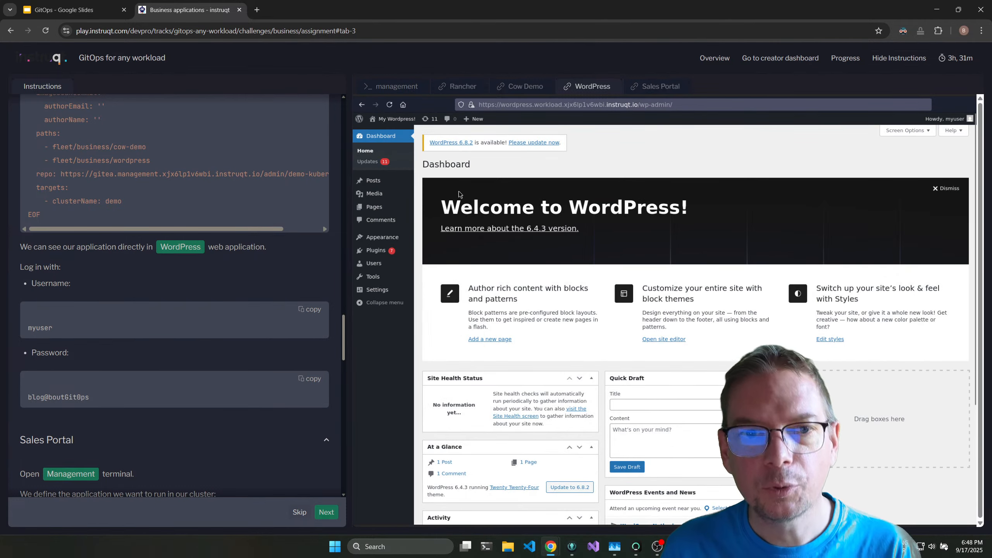
Inspect the demo cluster's persistent volumes in Rancher and skim the Sales Portal instructions.
click(458, 89)
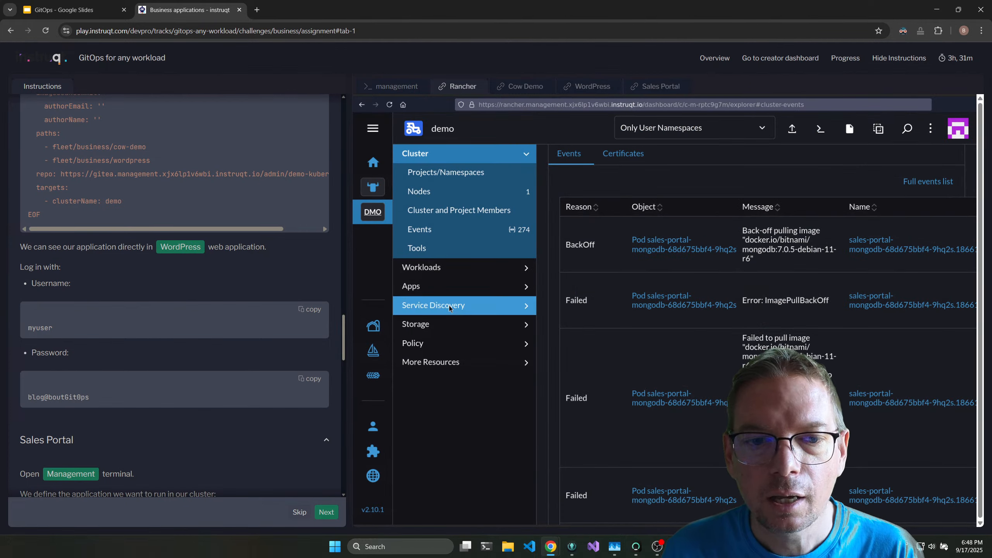
click(444, 324)
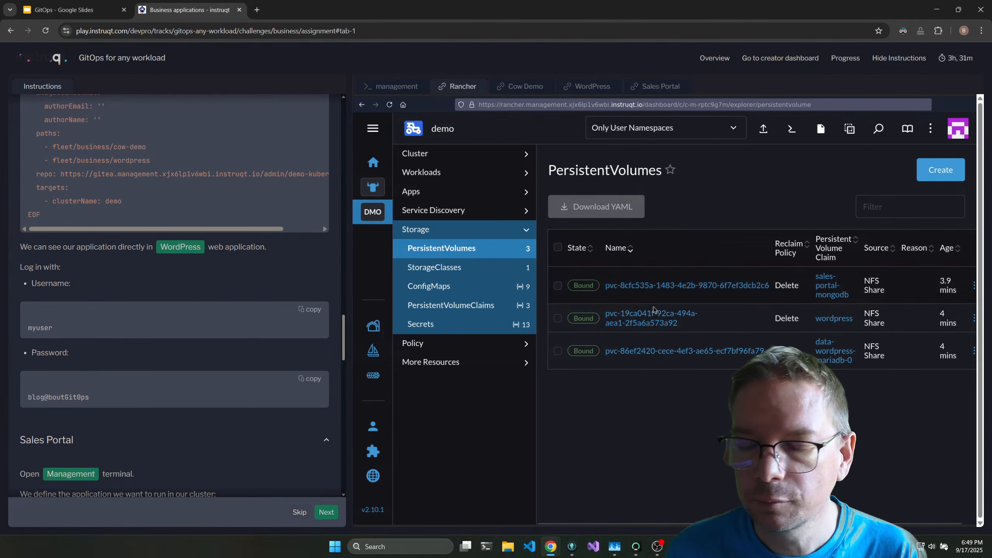
scroll(233, 321, down, 20)
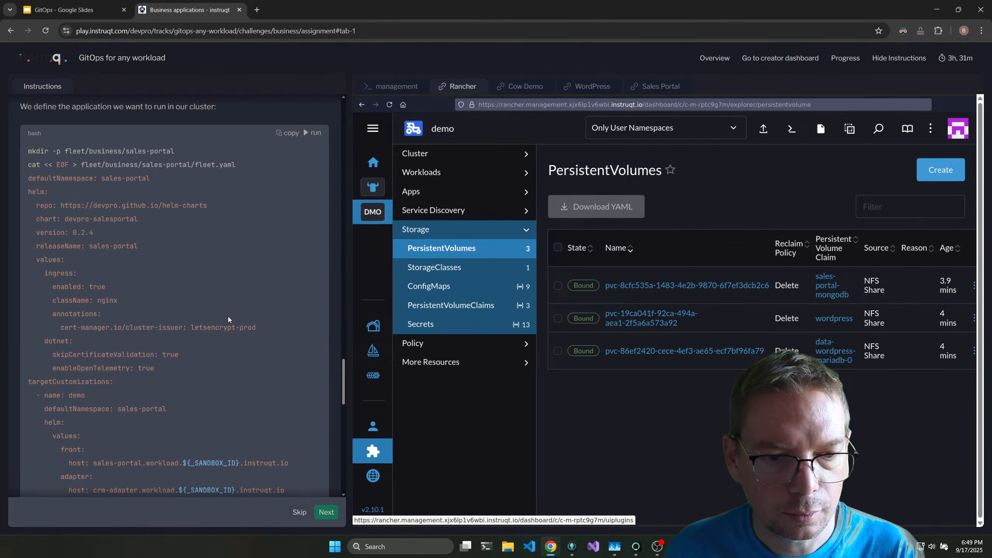
Complete the business applications challenge and start the Security layer challenge.
click(327, 513)
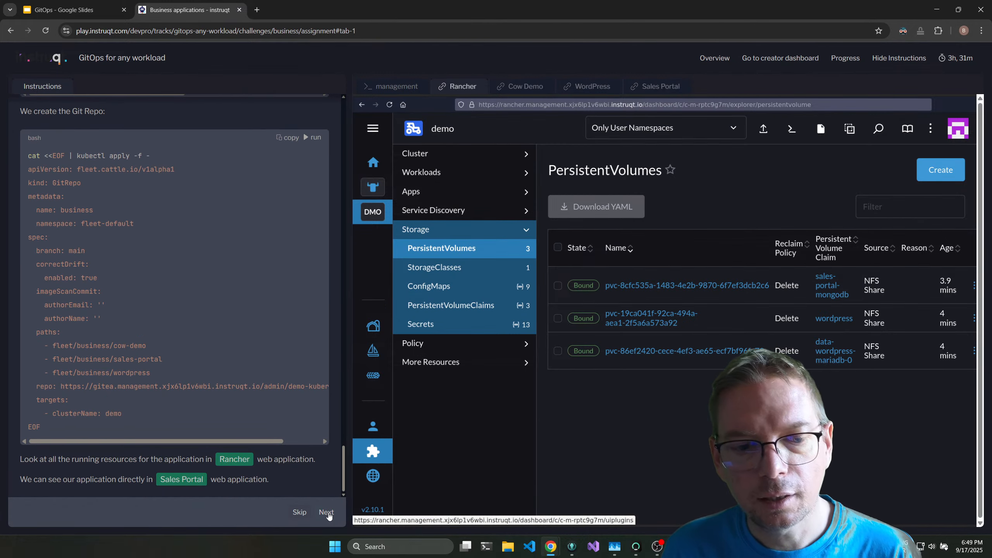
click(317, 513)
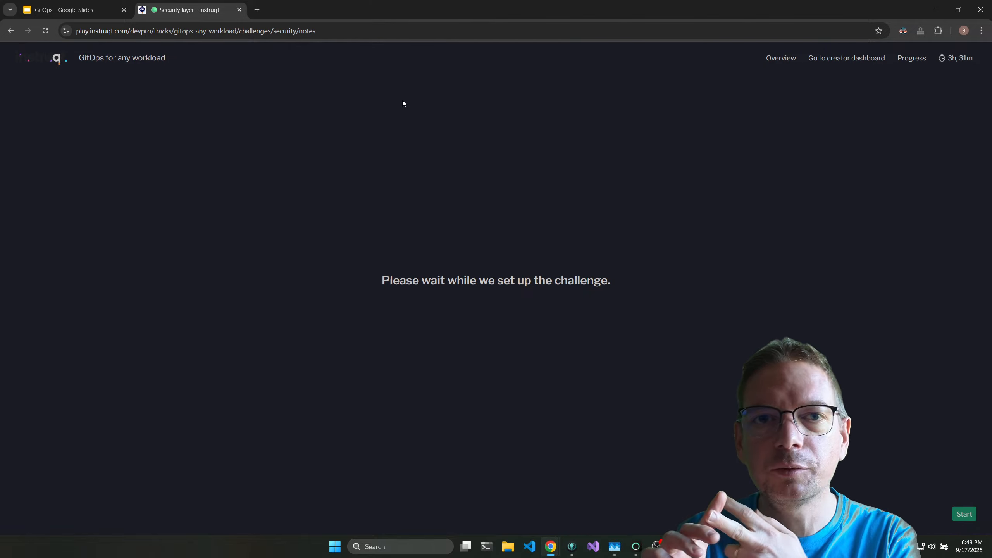
click(964, 515)
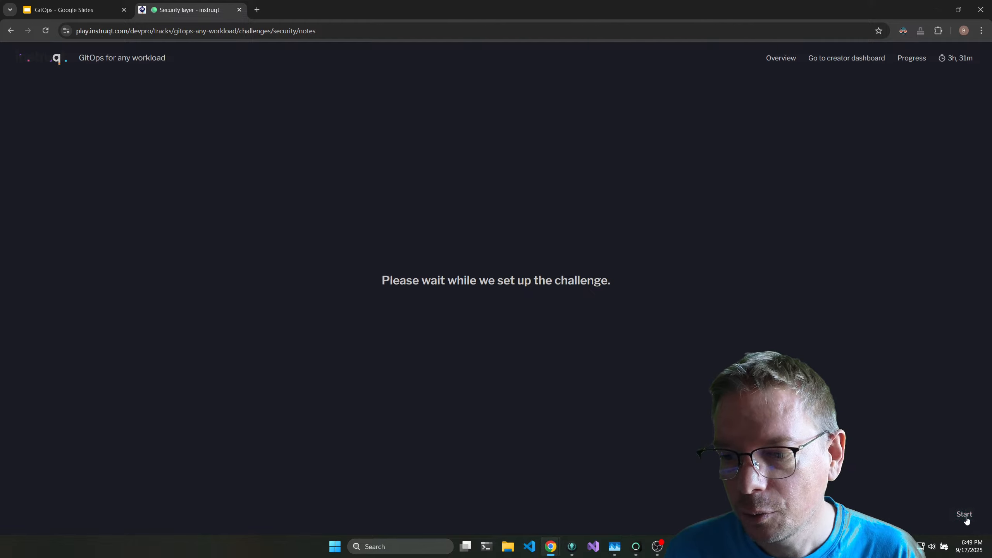
Run the NeuVector installation snippets that commit and push its Fleet definition and create the security Git repo.
click(312, 196)
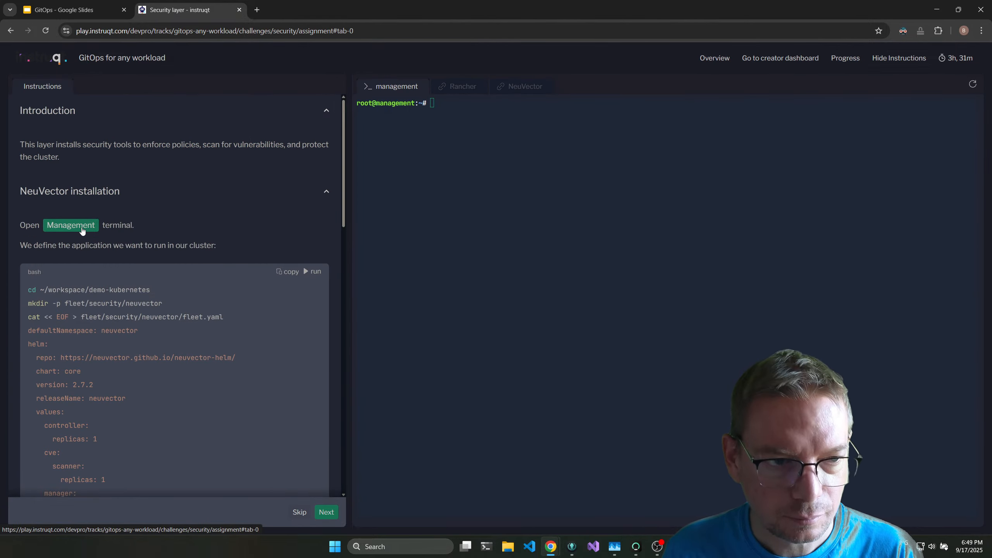
scroll(329, 221, down, 10)
scroll(324, 207, up, 8)
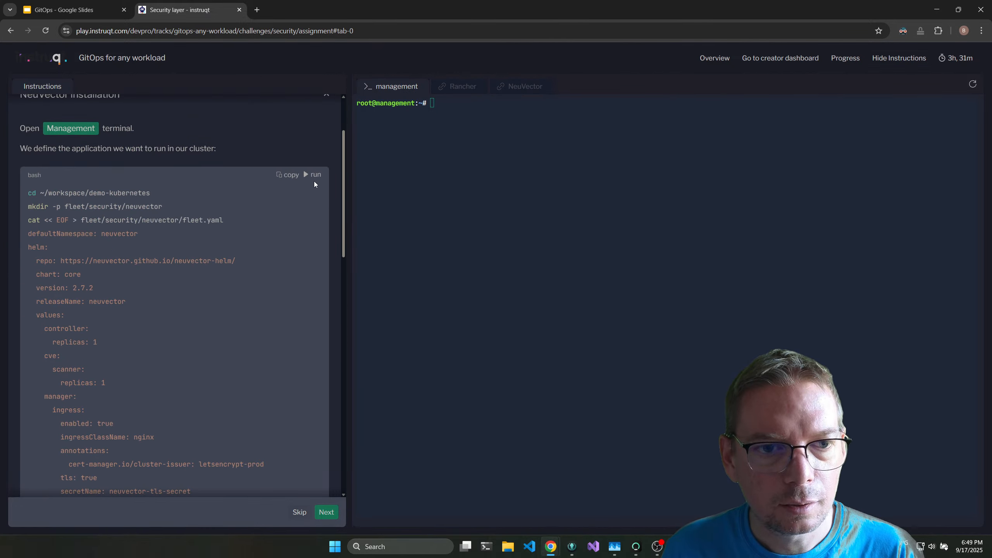
click(314, 175)
scroll(323, 247, down, 15)
click(312, 182)
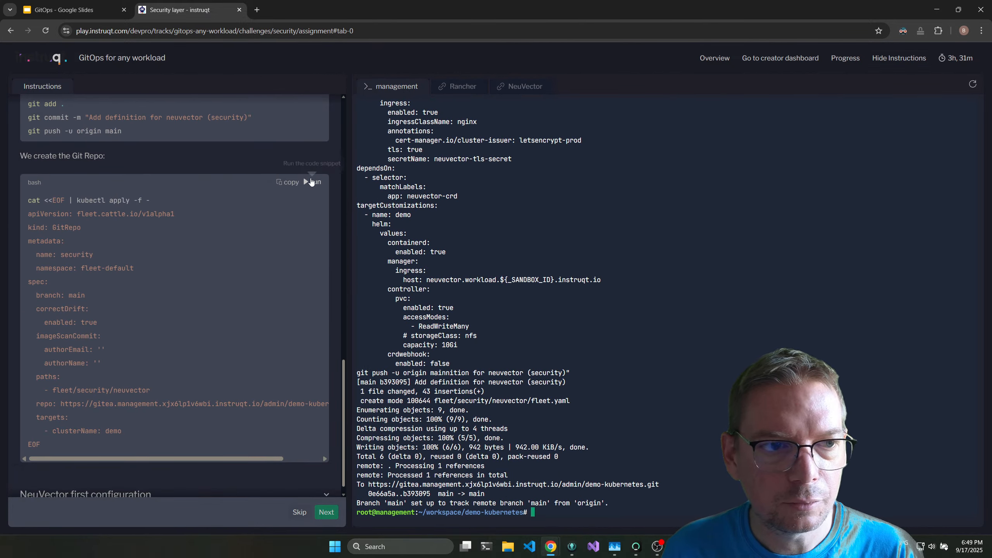
Expand the NeuVector first configuration instructions and check the NeuVector web application and Rancher.
click(317, 485)
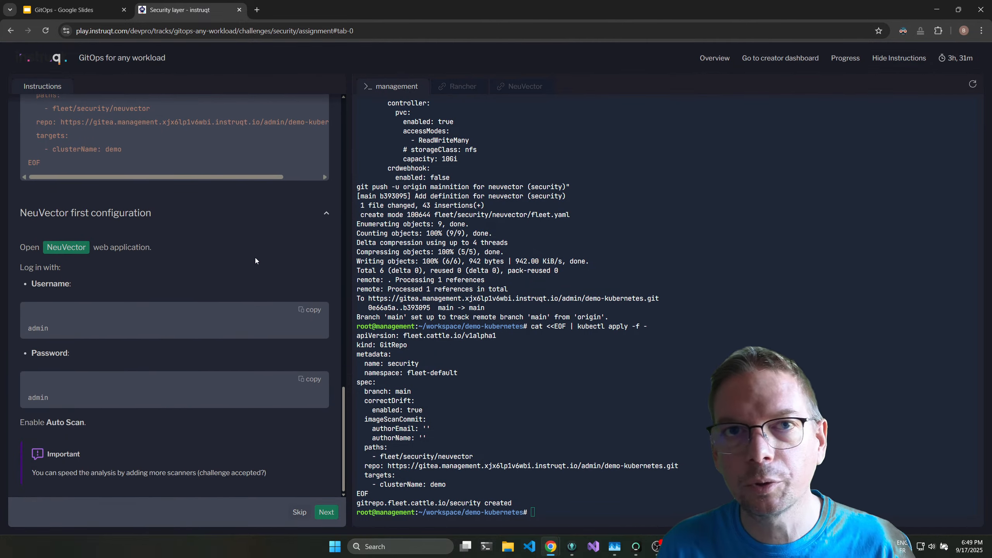
click(77, 250)
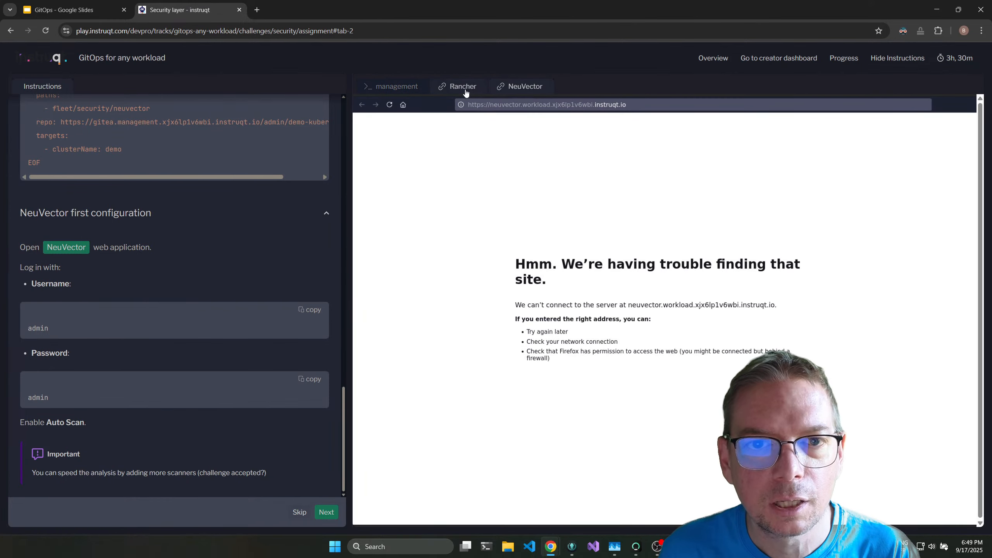
click(466, 89)
Advance to the Observability layer challenge and run the snippet that commits and pushes the Prometheus definition.
click(318, 513)
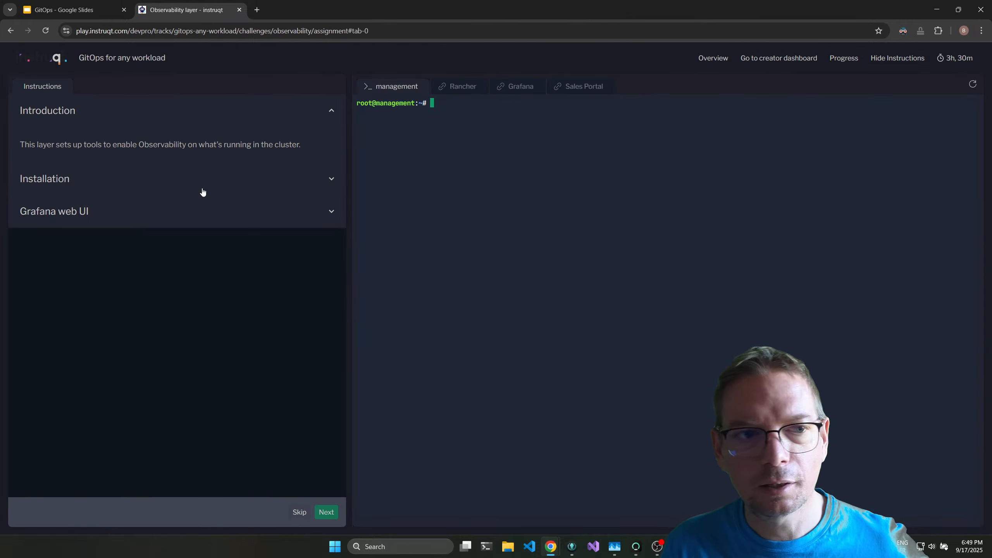
click(229, 179)
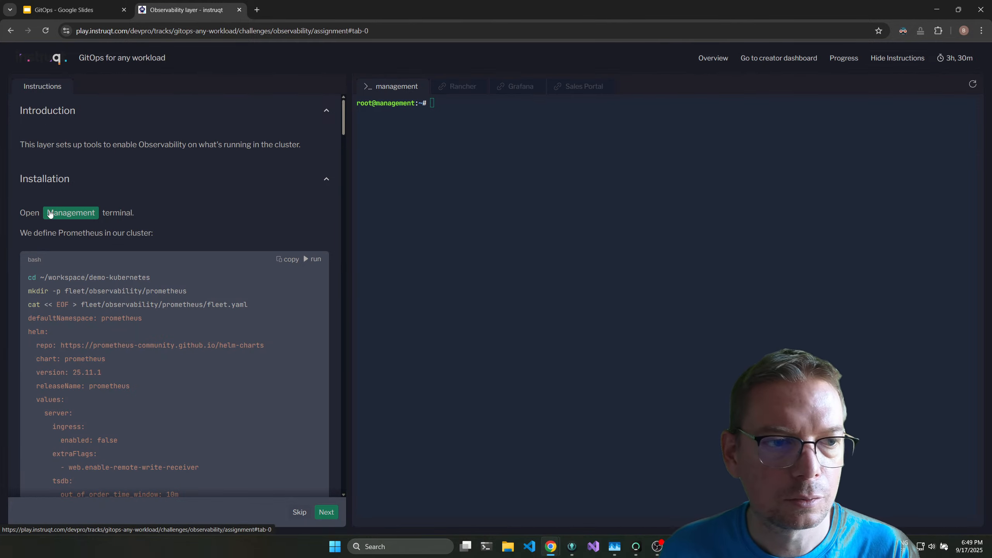
click(315, 262)
Run the snippets that commit and push the grafana-stack and opentelemetry-collector definitions.
scroll(298, 202, down, 8)
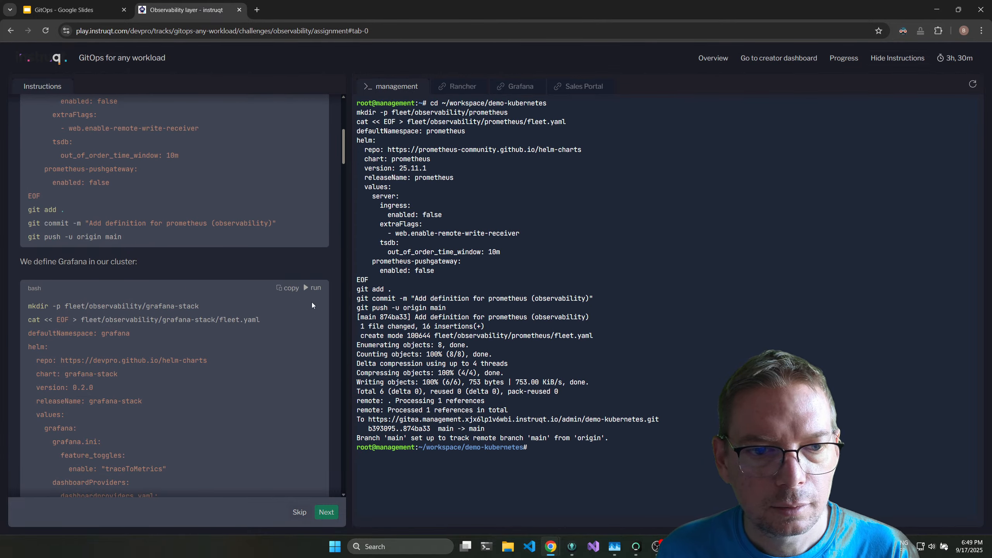
click(312, 288)
scroll(275, 238, down, 20)
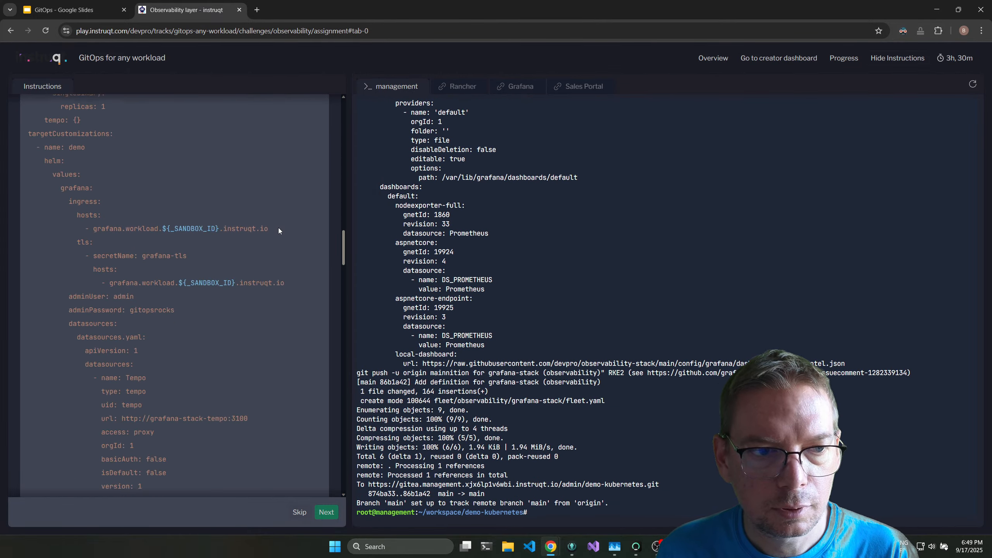
scroll(286, 239, down, 9)
scroll(285, 238, up, 8)
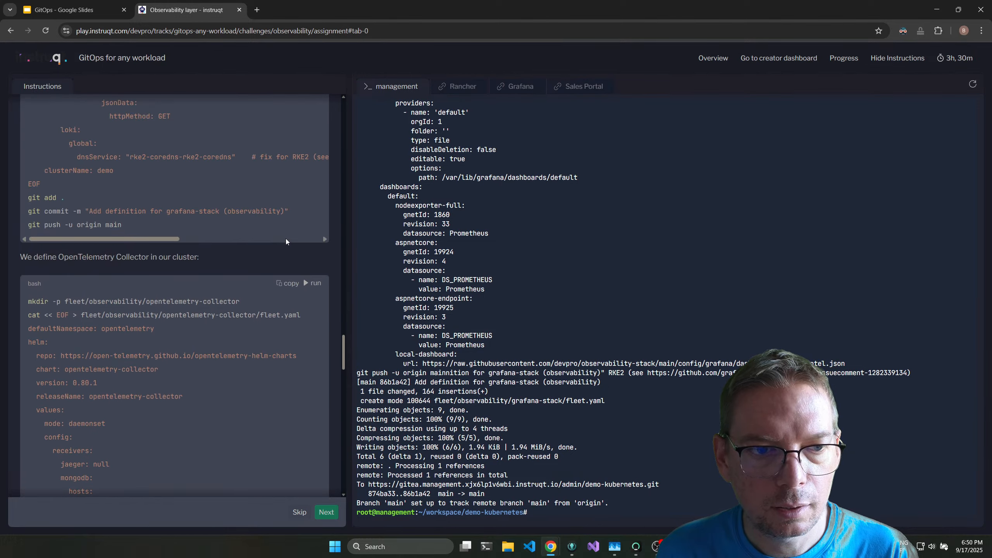
click(311, 285)
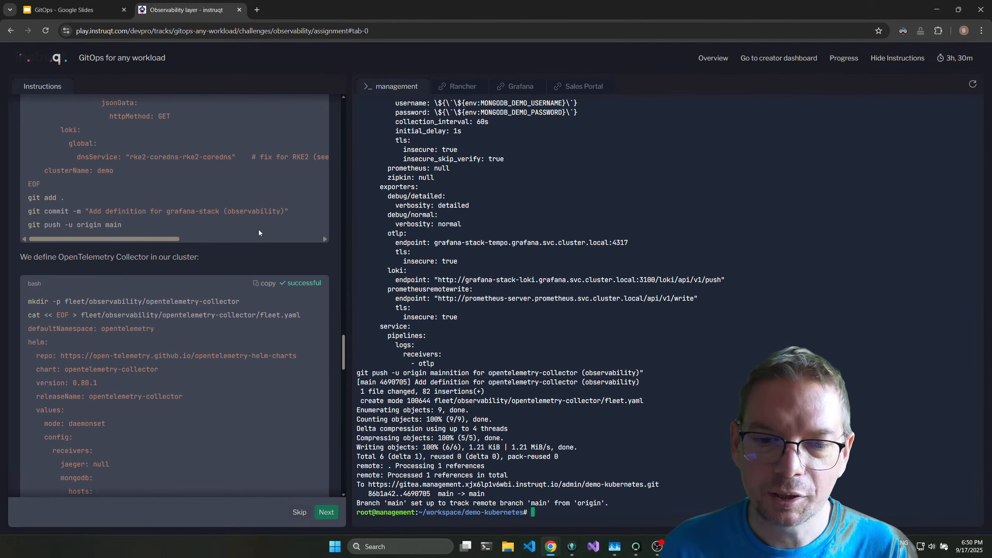
Create the observability Git repo in Fleet by running the GitRepo snippet from the instructions.
scroll(259, 230, down, 10)
scroll(261, 229, down, 15)
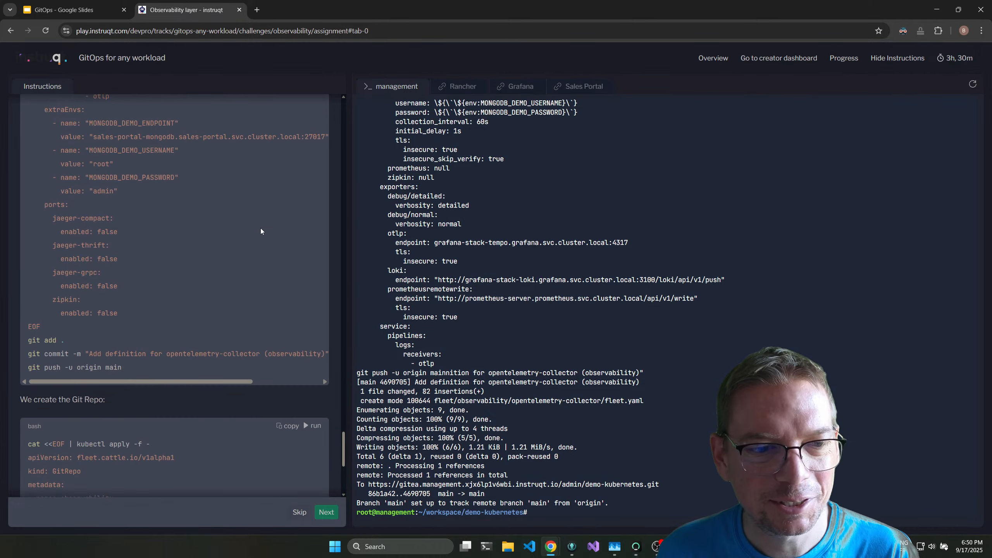
click(302, 289)
scroll(238, 285, down, 3)
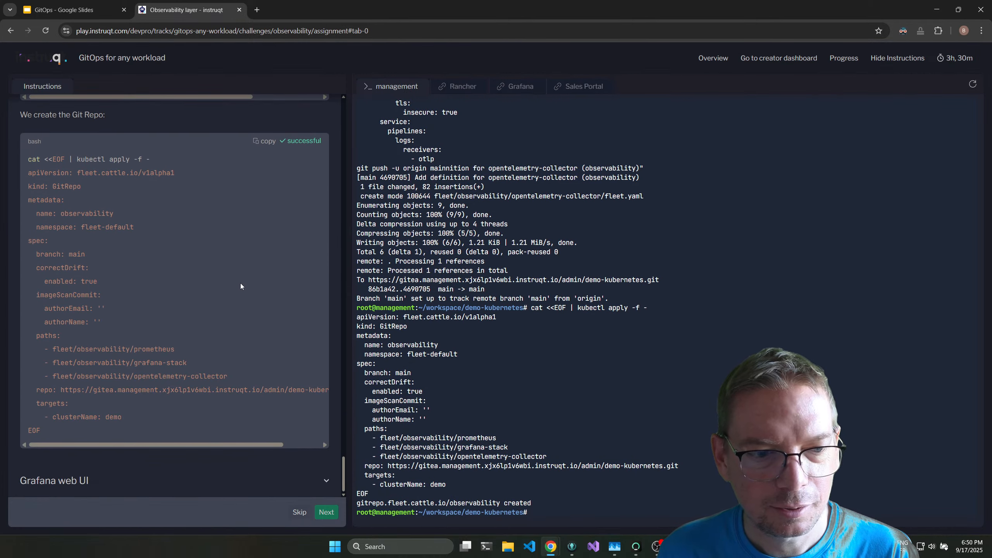
Expand the Grafana web UI instructions and check the repositories' readiness on Rancher's Continuous Delivery dashboard, including the business one.
click(207, 484)
click(457, 86)
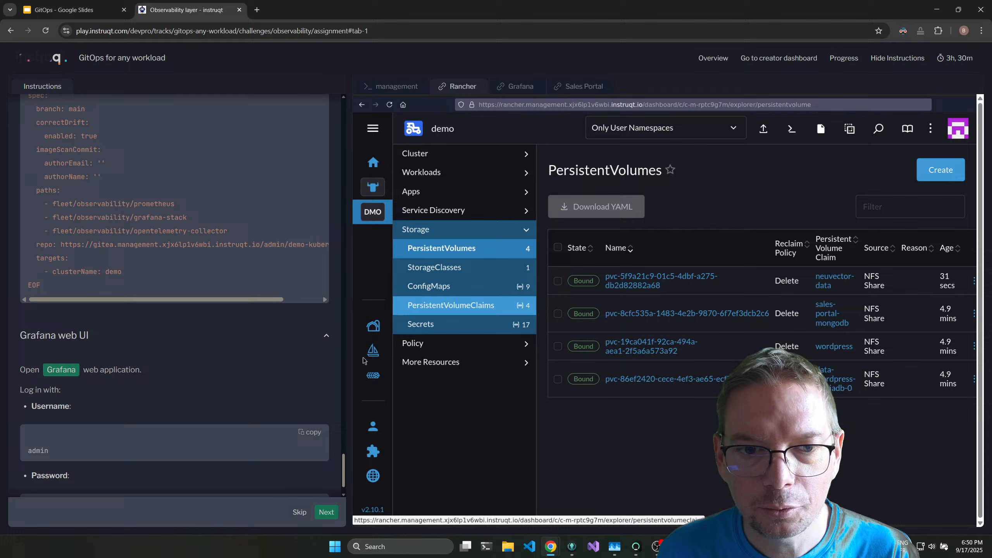
click(373, 350)
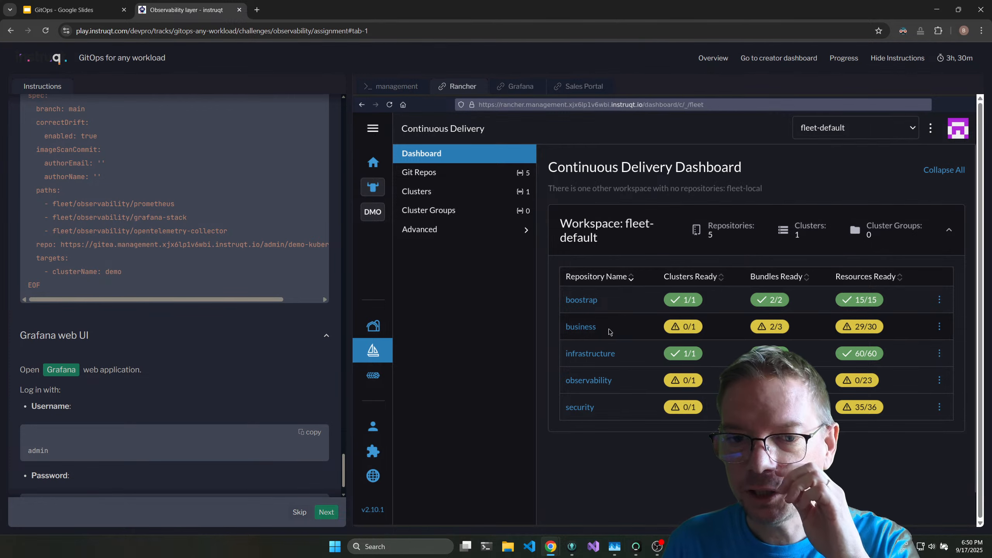
drag(603, 331, 573, 328)
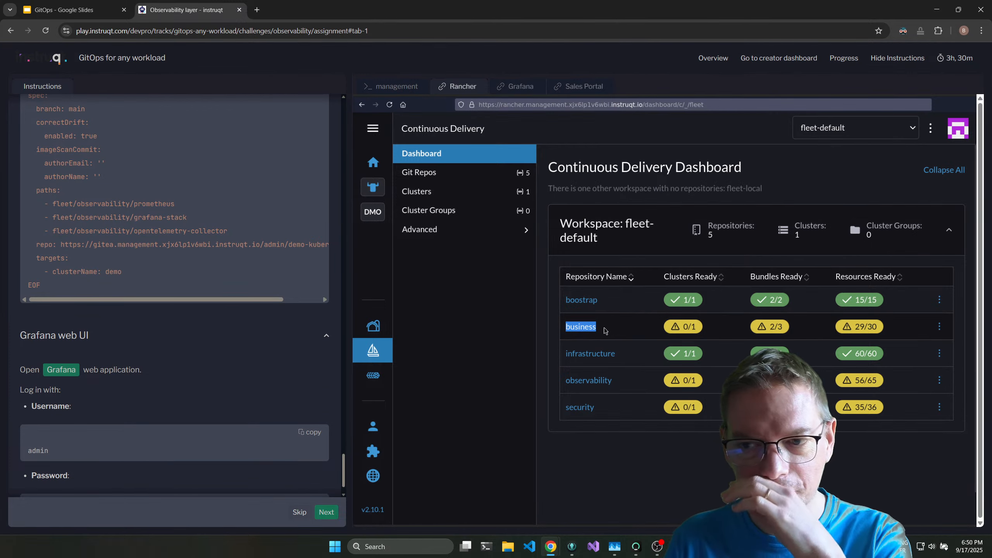
click(608, 331)
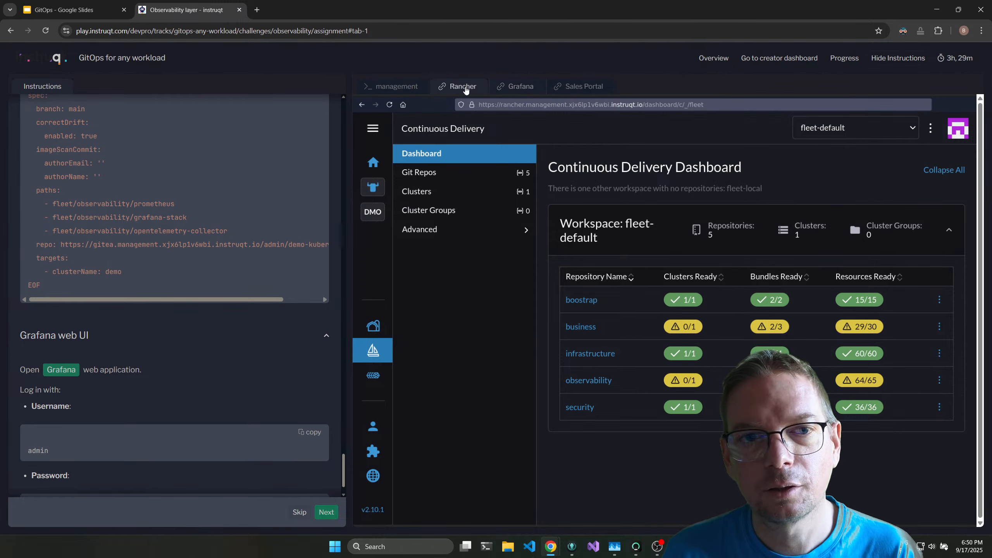
Review the Grafana login instructions and inspect the resources and bundles of the observability Git repo in Rancher.
scroll(252, 436, down, 1)
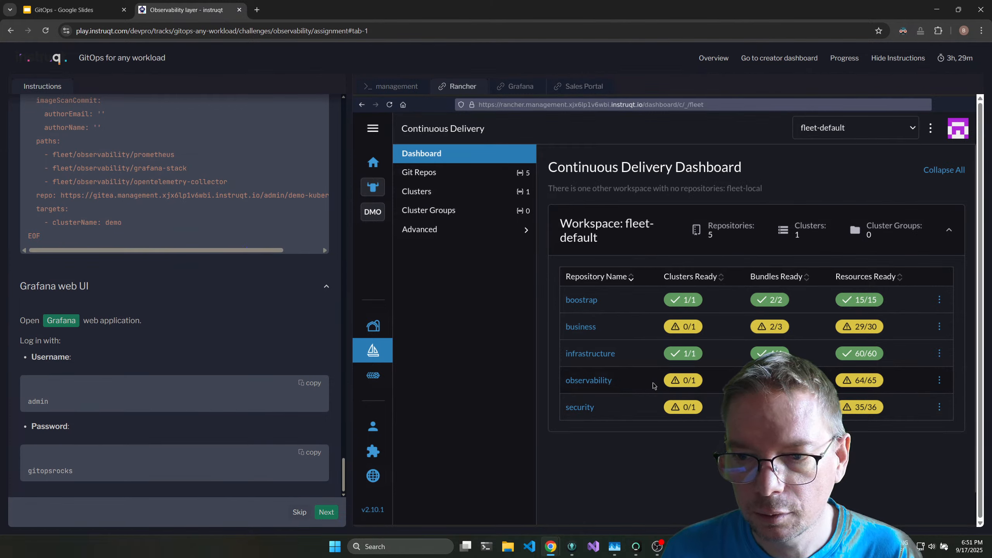
click(603, 381)
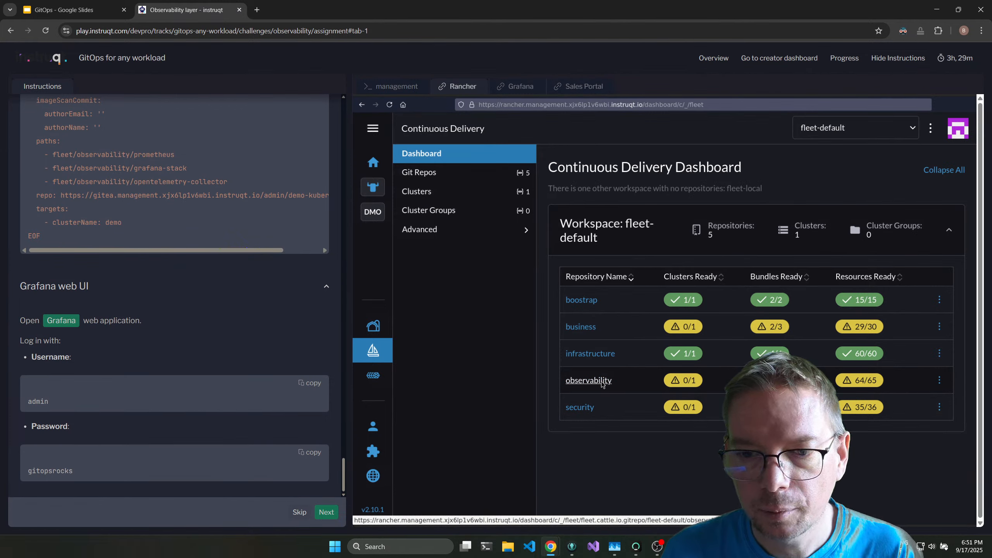
click(628, 297)
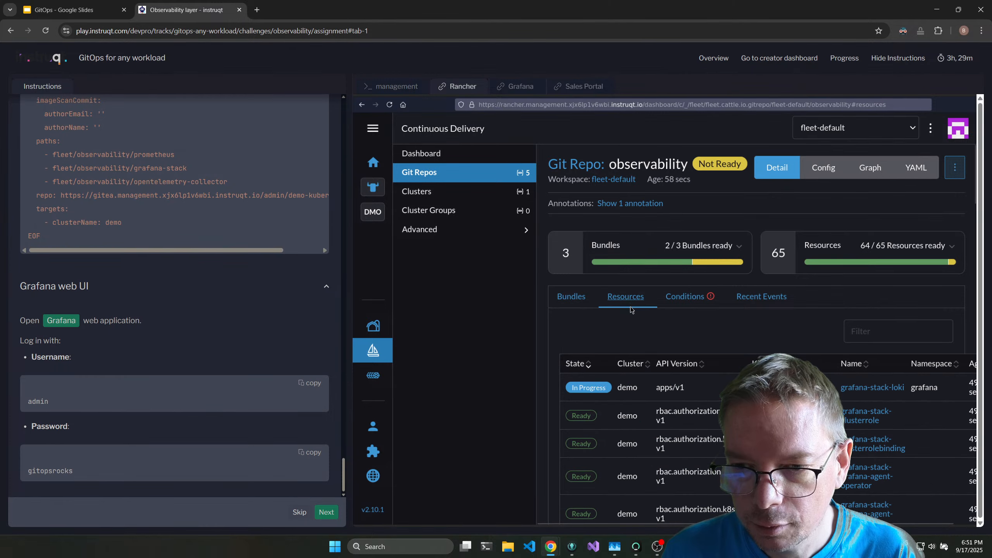
click(575, 306)
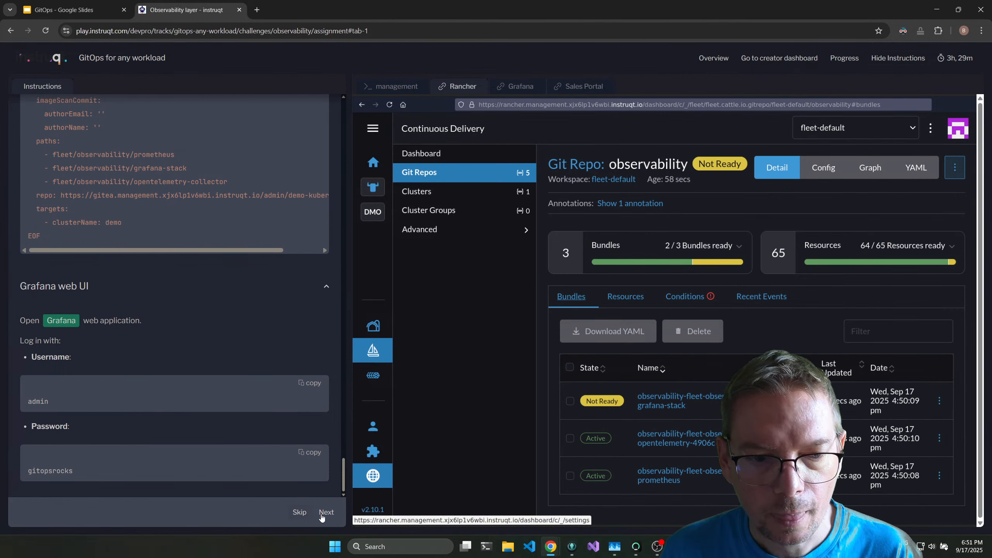
Switch to GitKraken and examine the opentelemetry-collector and grafana-stack commits in the demo2 repository.
key(alt+Tab)
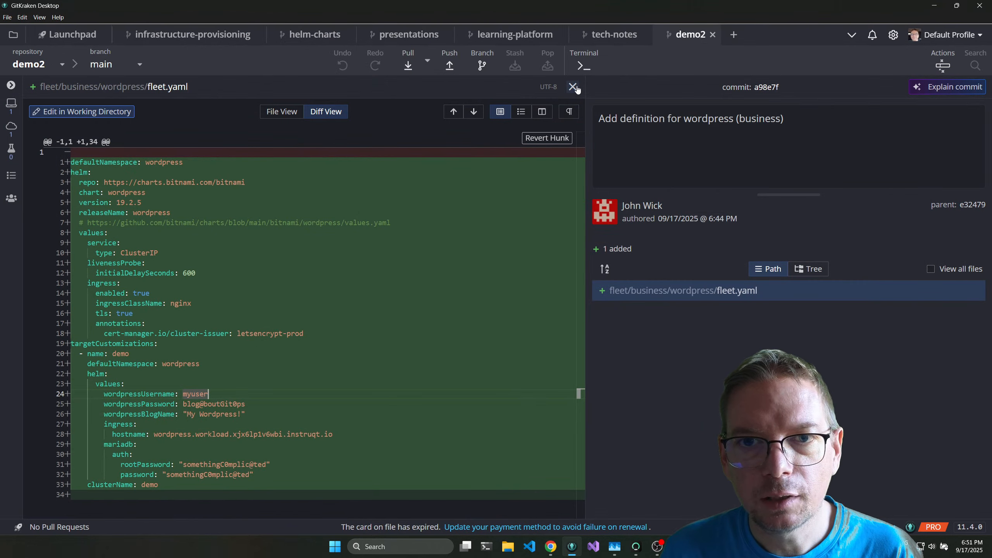
click(573, 87)
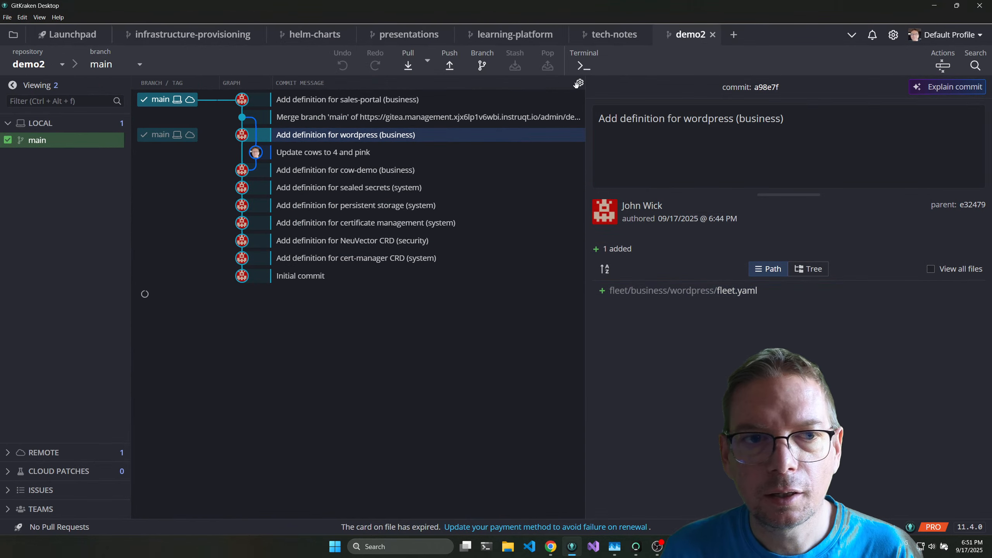
click(384, 101)
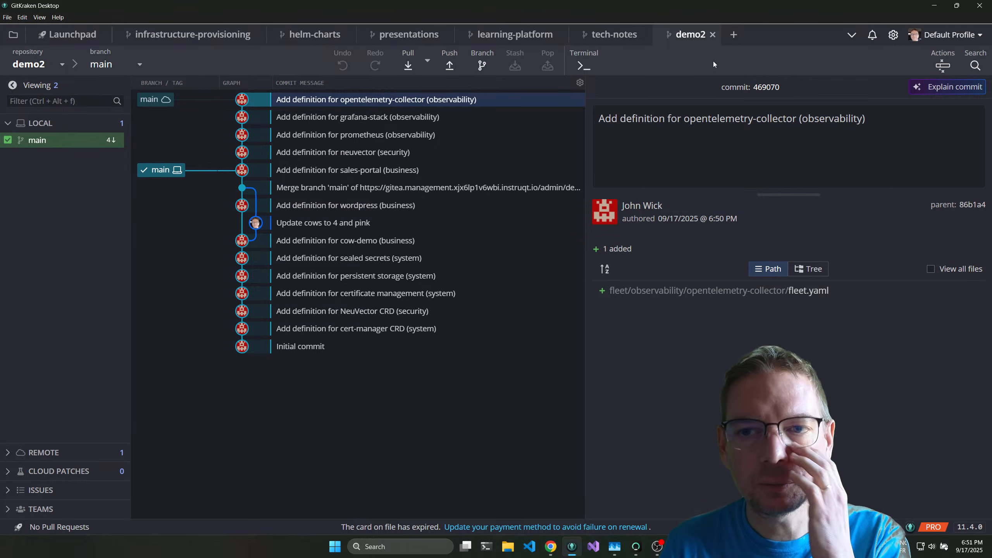
click(398, 119)
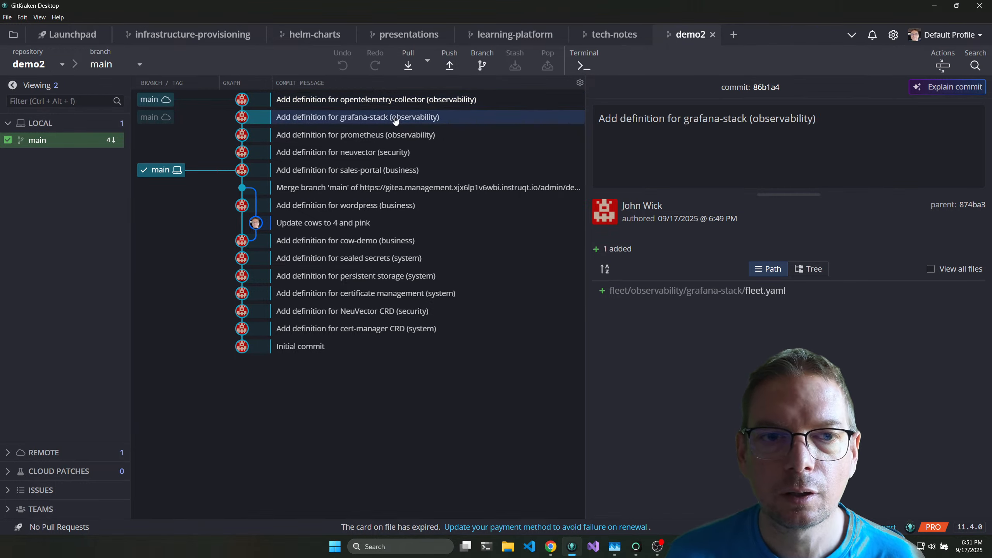
Read the whole grafana-stack fleet.yaml, covering the Helm chart, dashboards, Loki settings, ingress hosts and the Tempo, Loki and Prometheus data sources.
click(755, 291)
click(282, 111)
scroll(331, 304, down, 20)
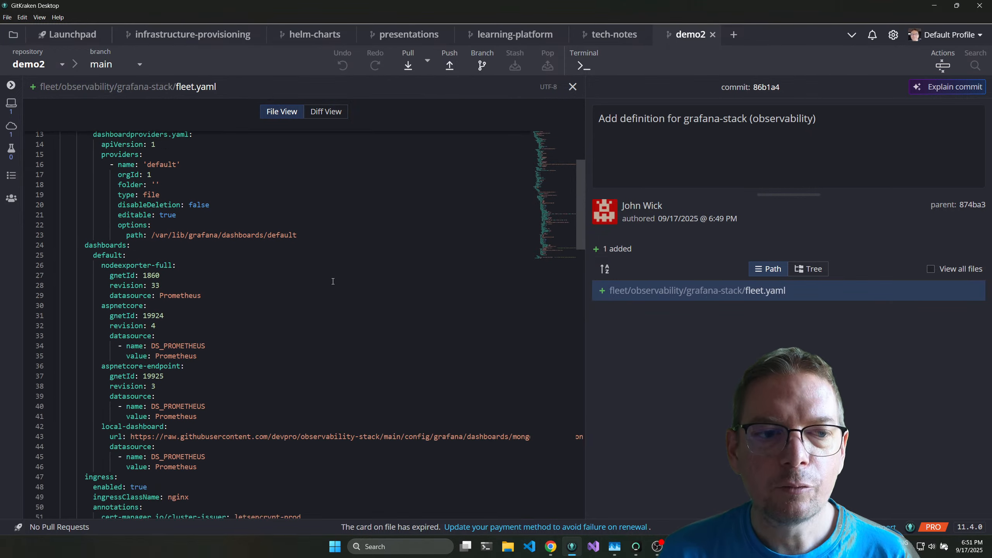
scroll(330, 304, down, 10)
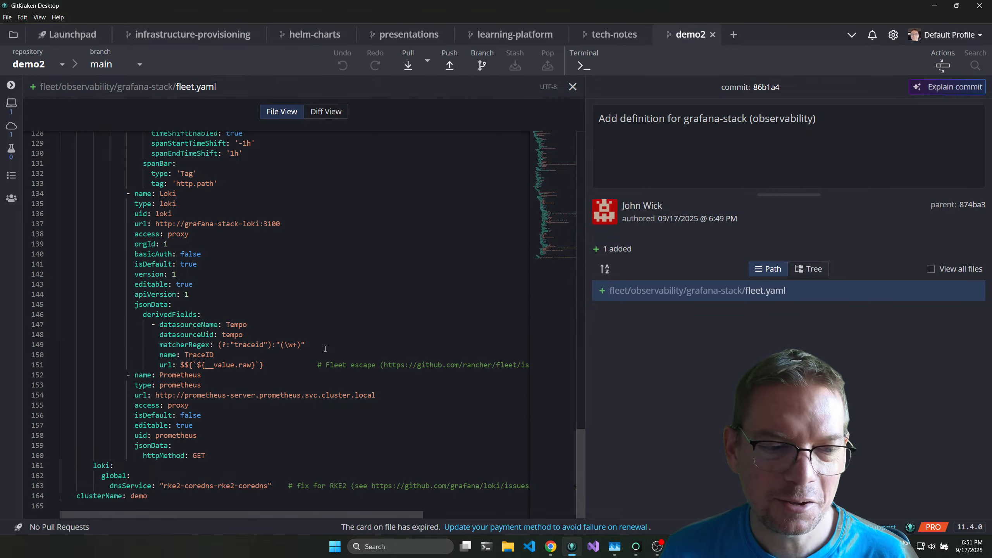
scroll(325, 348, up, 13)
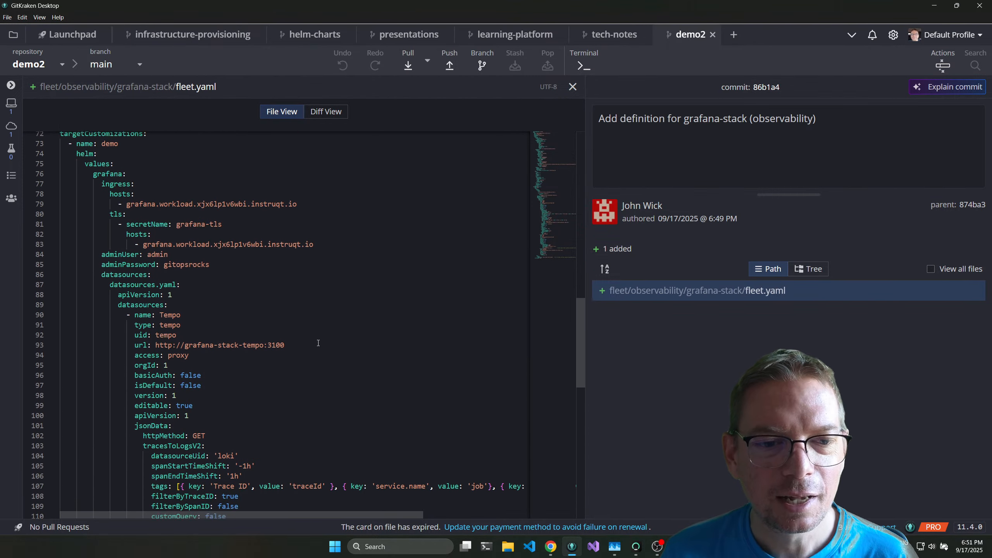
scroll(318, 342, up, 8)
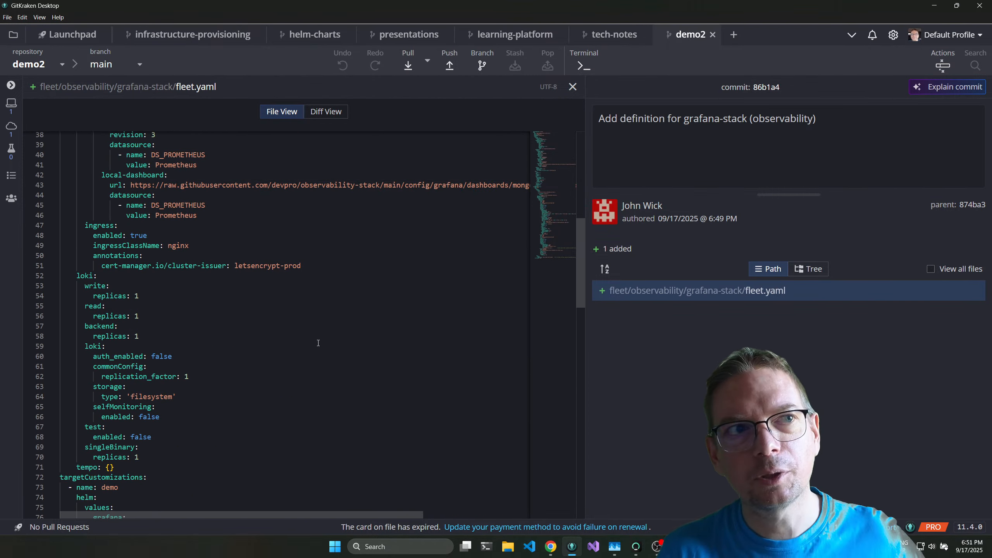
scroll(318, 343, down, 4)
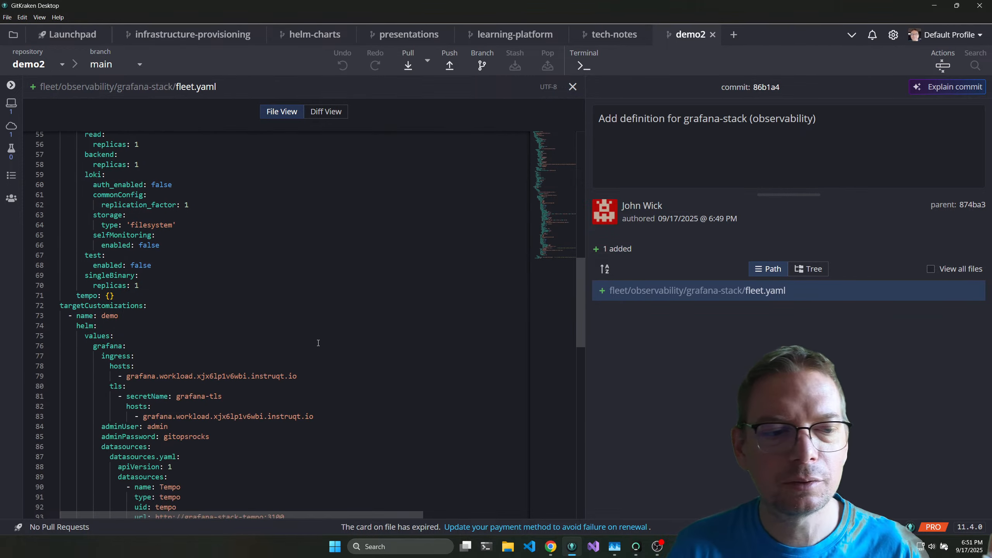
scroll(317, 344, up, 5)
scroll(317, 344, up, 8)
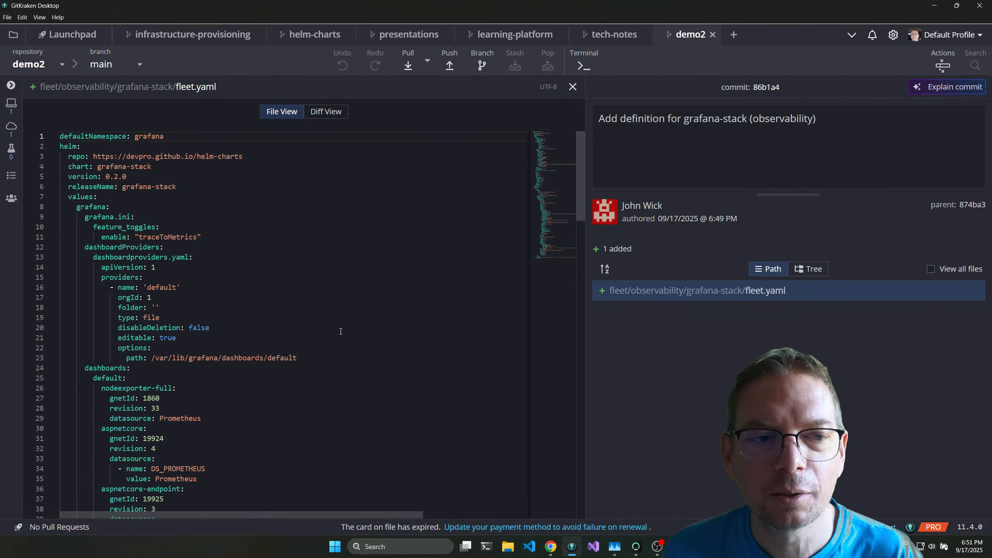
scroll(341, 332, down, 10)
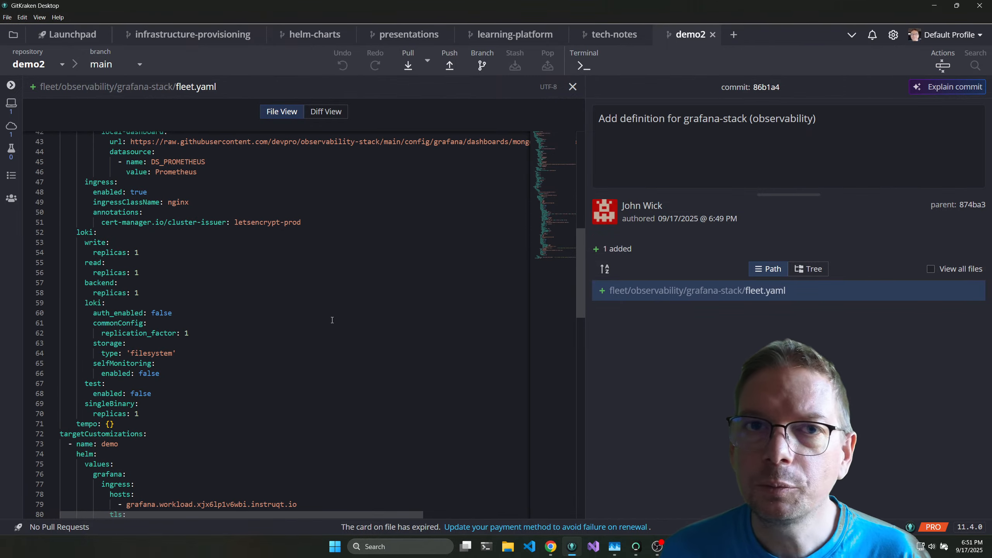
scroll(332, 320, down, 9)
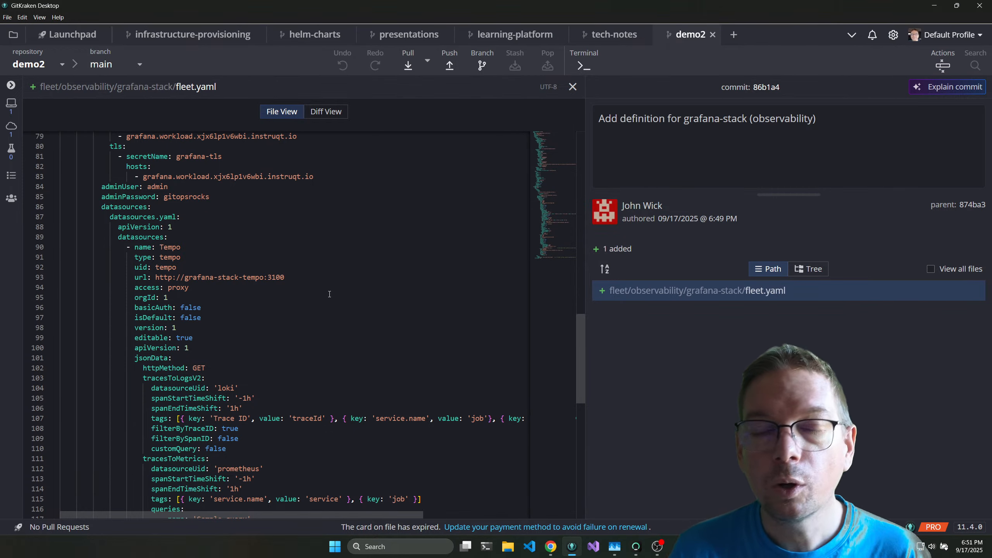
scroll(319, 303, down, 9)
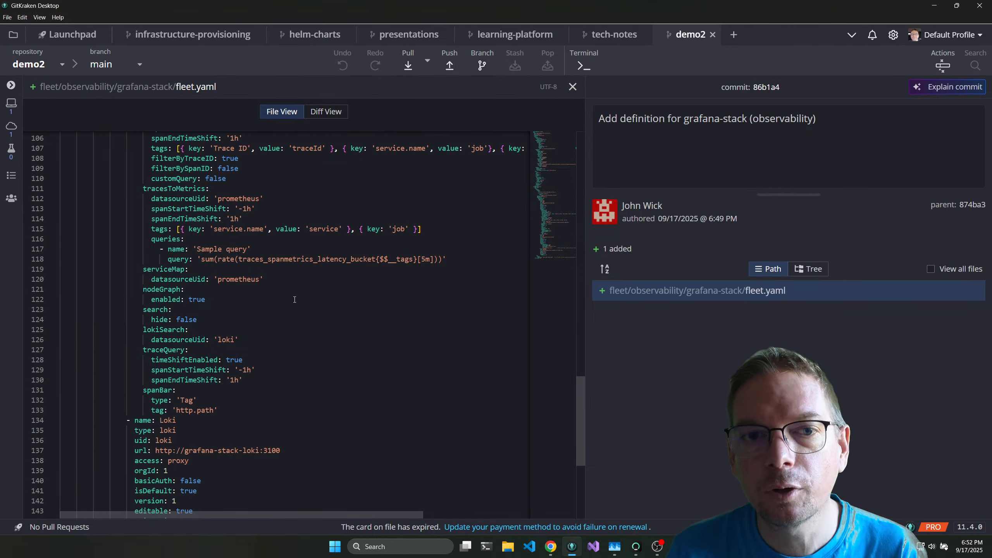
scroll(323, 297, up, 20)
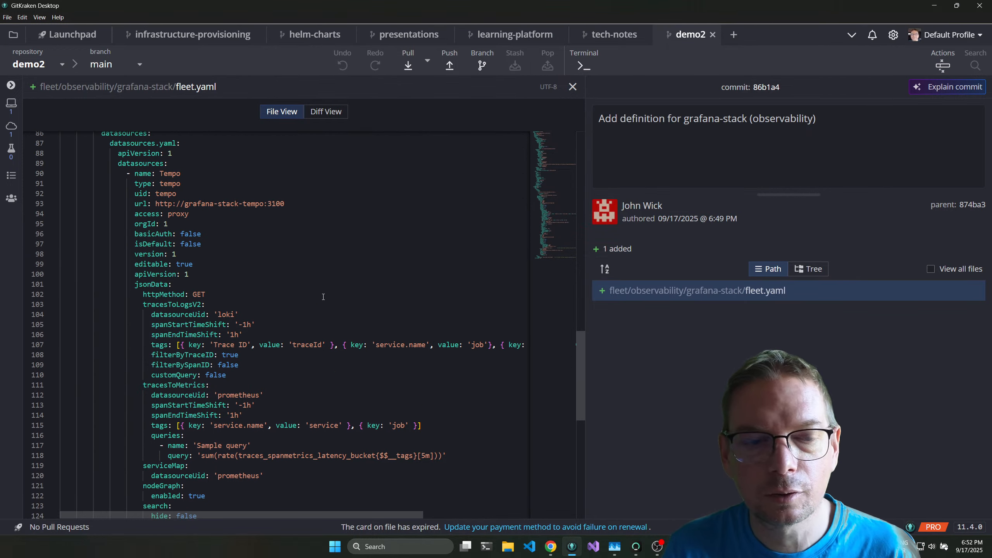
scroll(330, 289, up, 2)
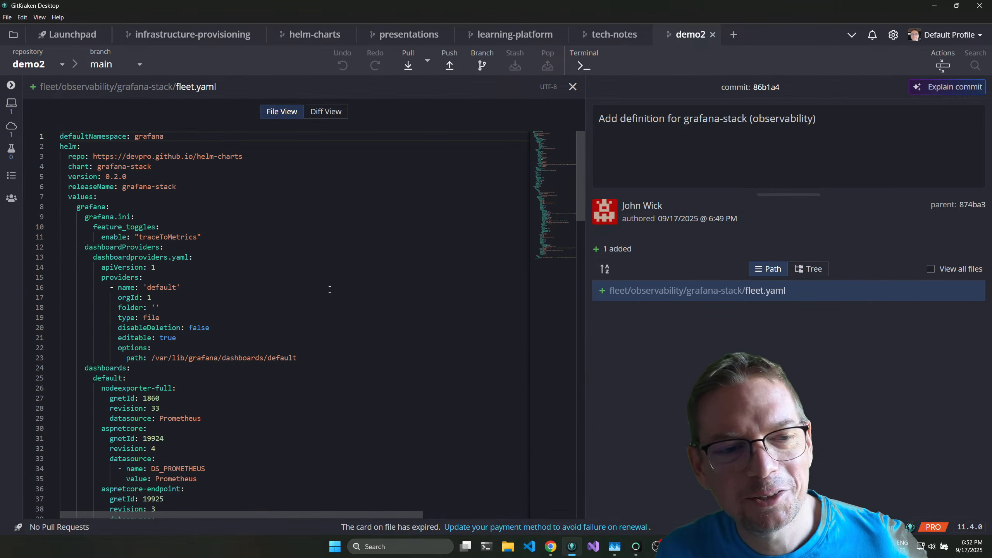
scroll(299, 219, down, 14)
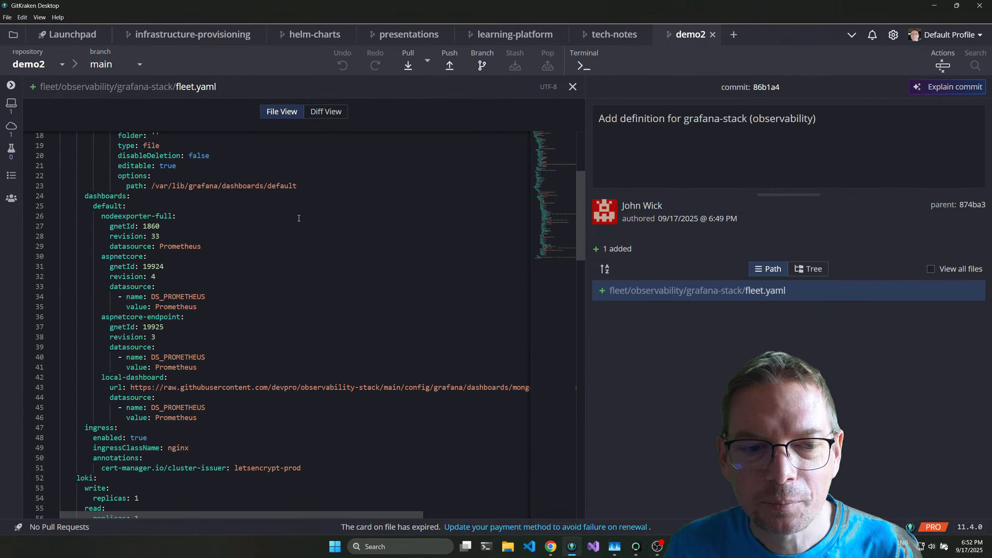
scroll(301, 226, down, 12)
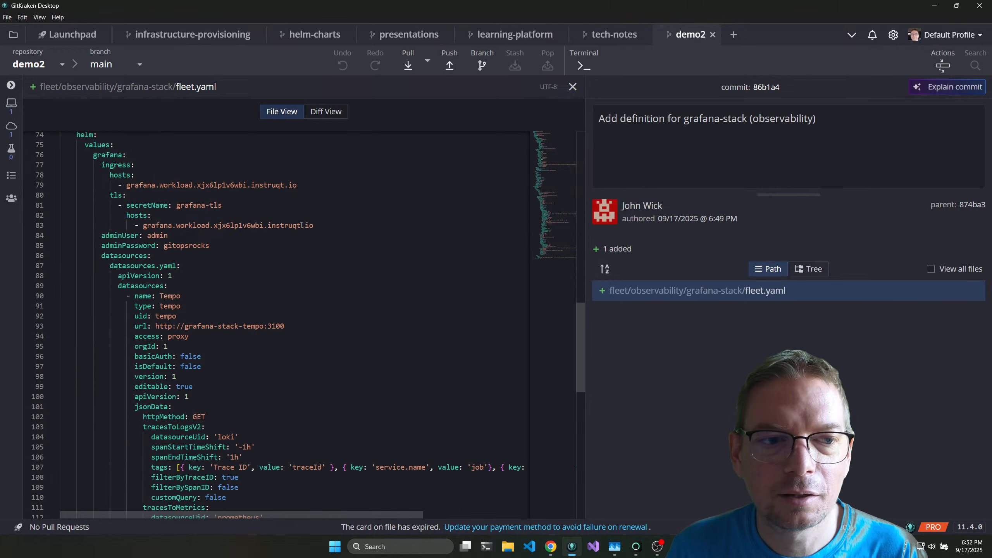
scroll(238, 277, down, 6)
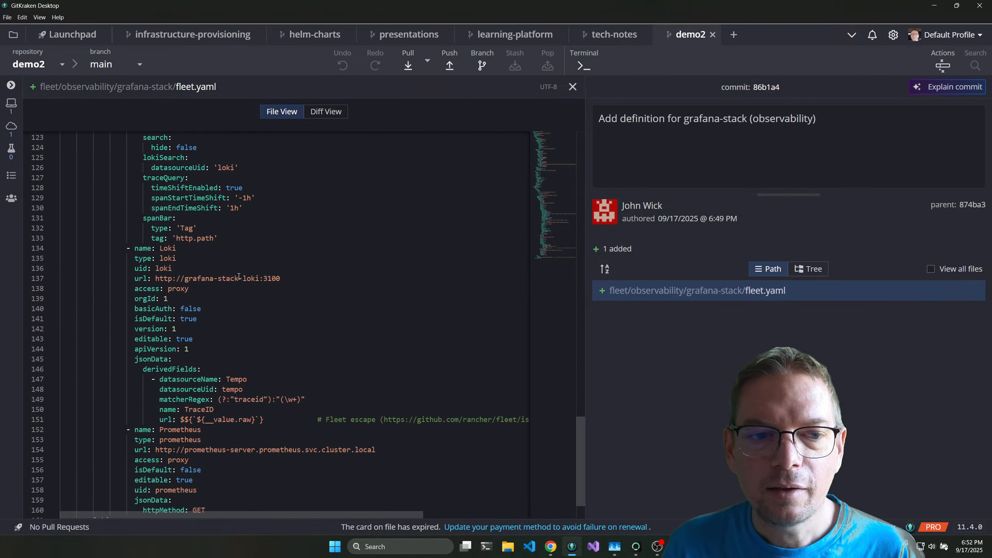
scroll(215, 307, up, 8)
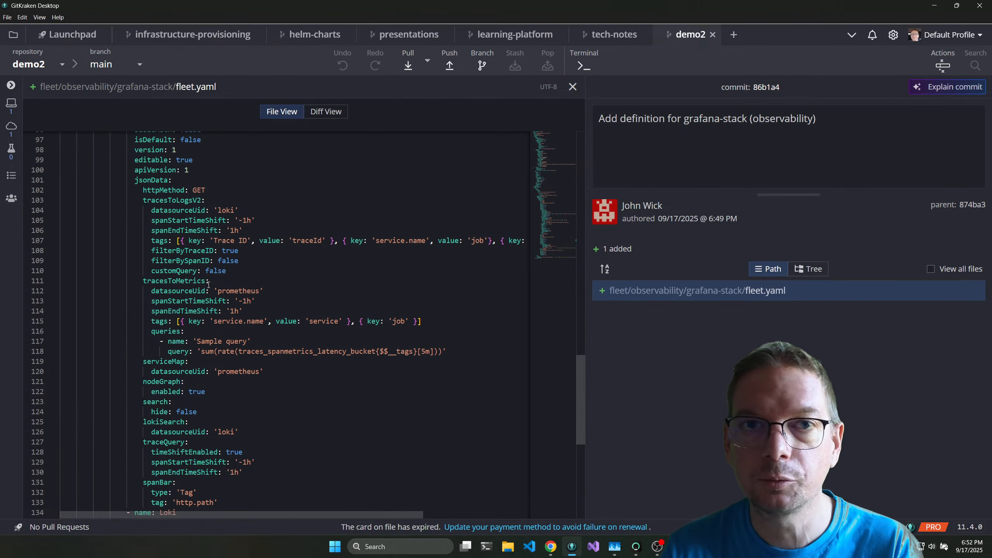
scroll(218, 258, up, 1)
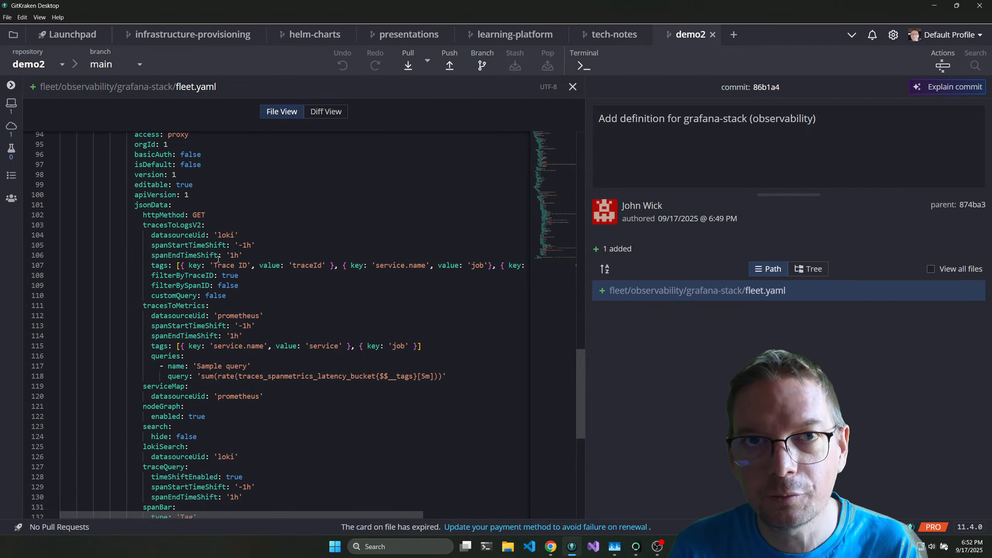
scroll(218, 258, up, 20)
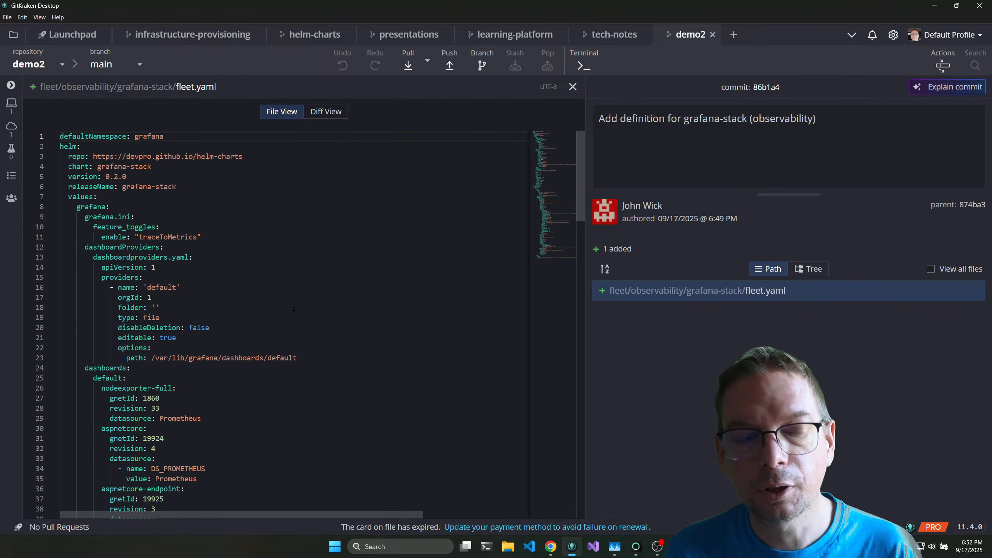
scroll(289, 320, down, 13)
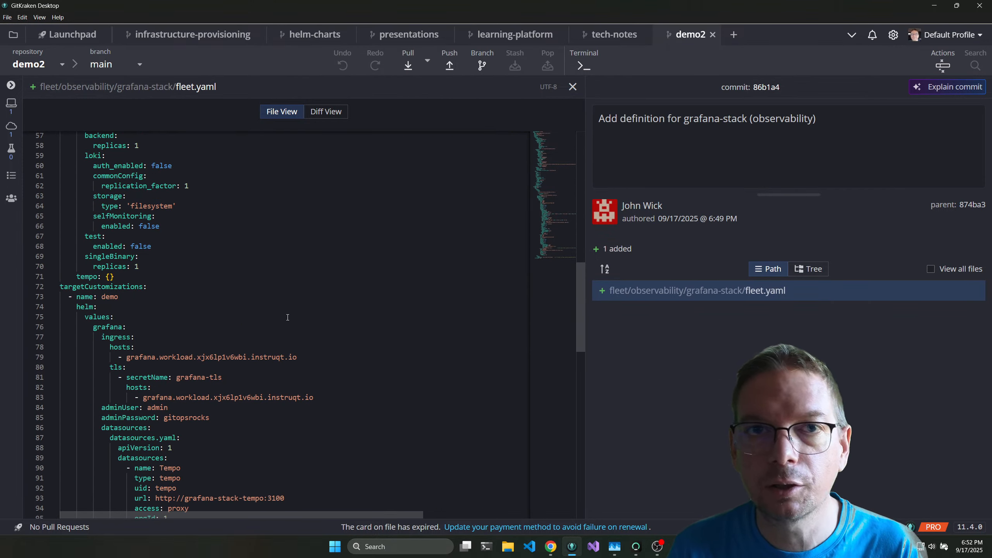
scroll(287, 318, down, 5)
scroll(346, 331, down, 2)
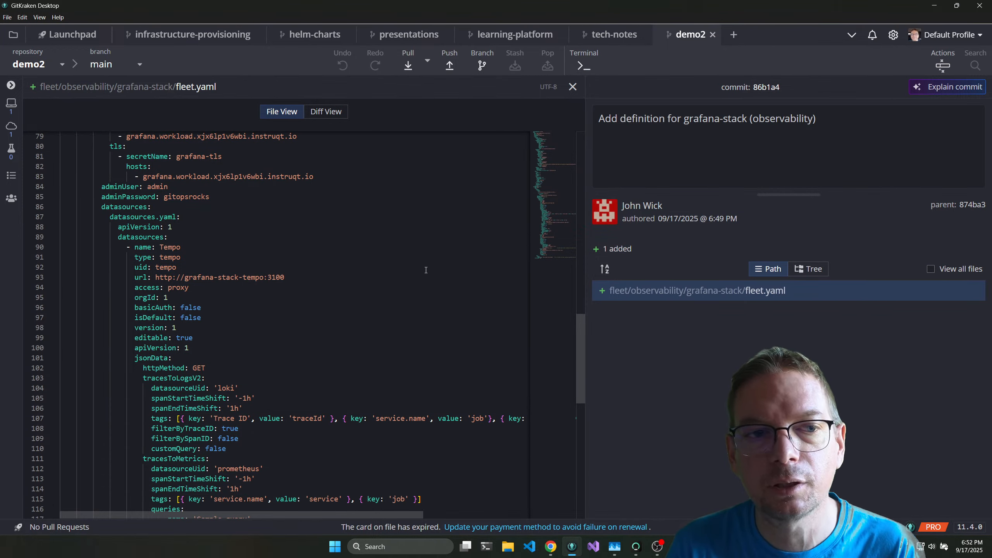
click(573, 87)
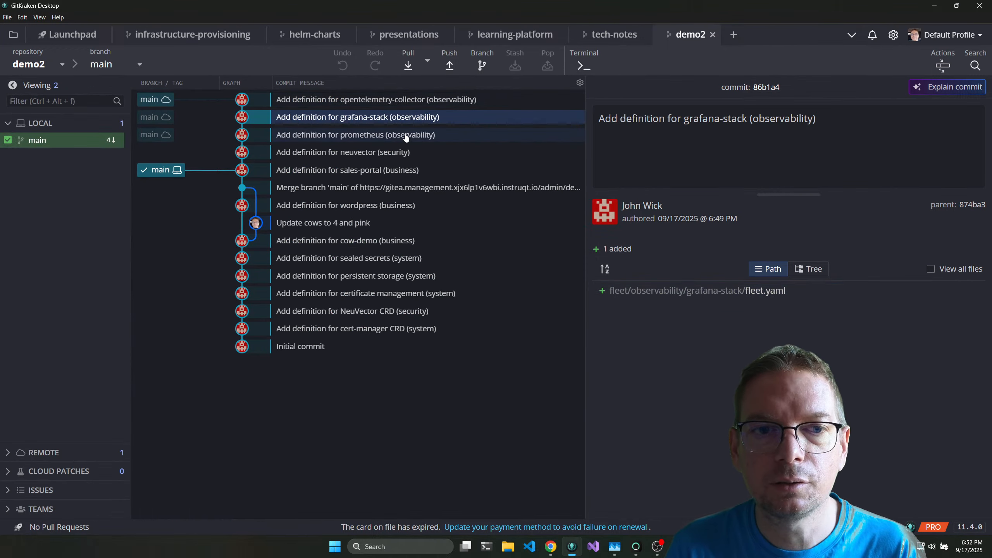
Inspect the fleet.yaml added by the prometheus (observability) commit and close the file.
click(400, 120)
click(400, 120)
click(400, 120)
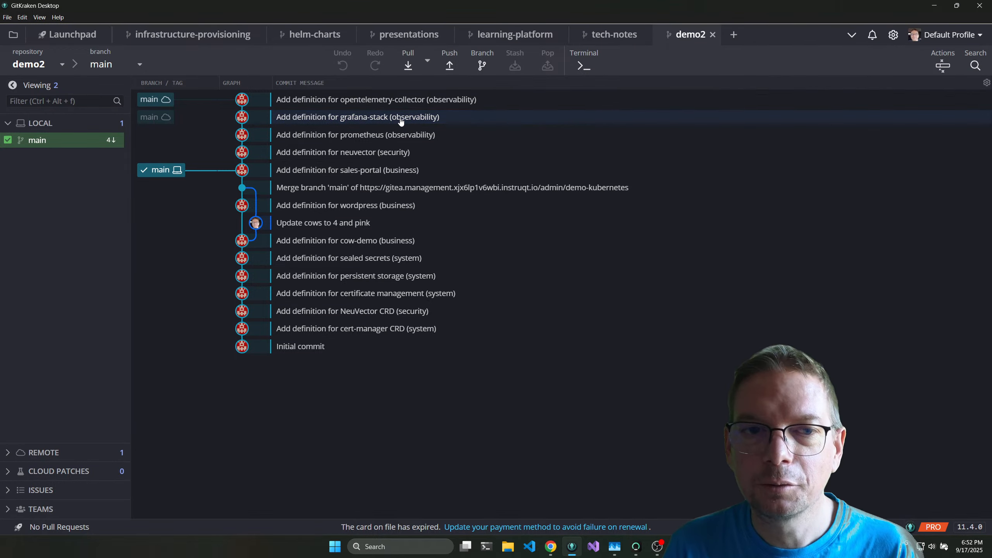
click(400, 135)
click(705, 292)
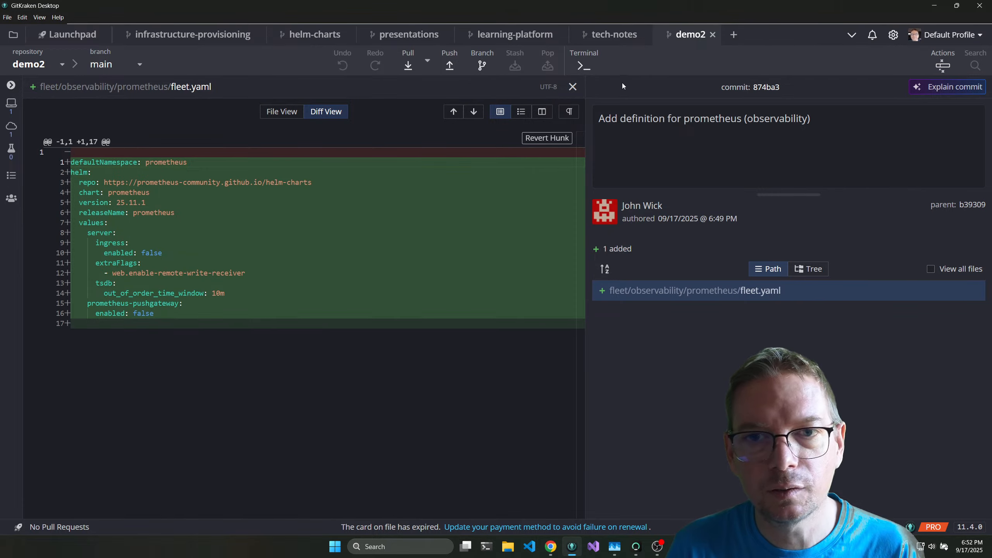
click(573, 87)
Review the opentelemetry-collector commit's fleet.yaml as a full file and highlight its service pipelines for logs, metrics and traces.
click(364, 99)
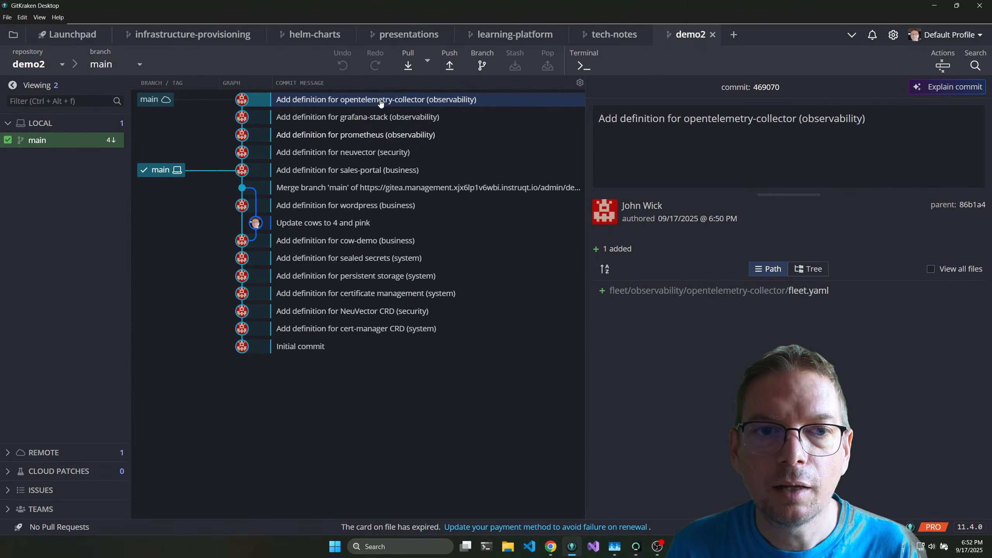
click(725, 293)
scroll(376, 264, down, 8)
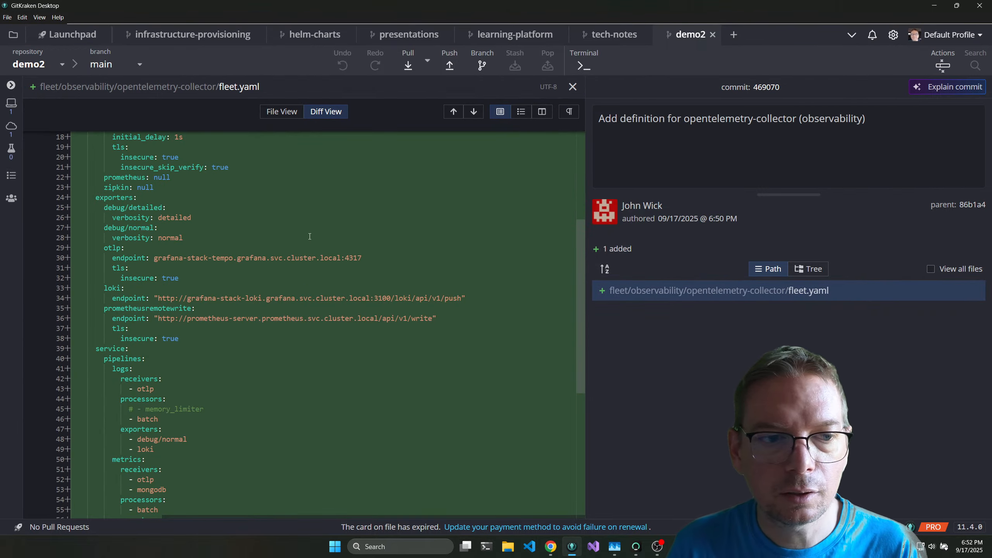
click(282, 111)
scroll(270, 314, down, 6)
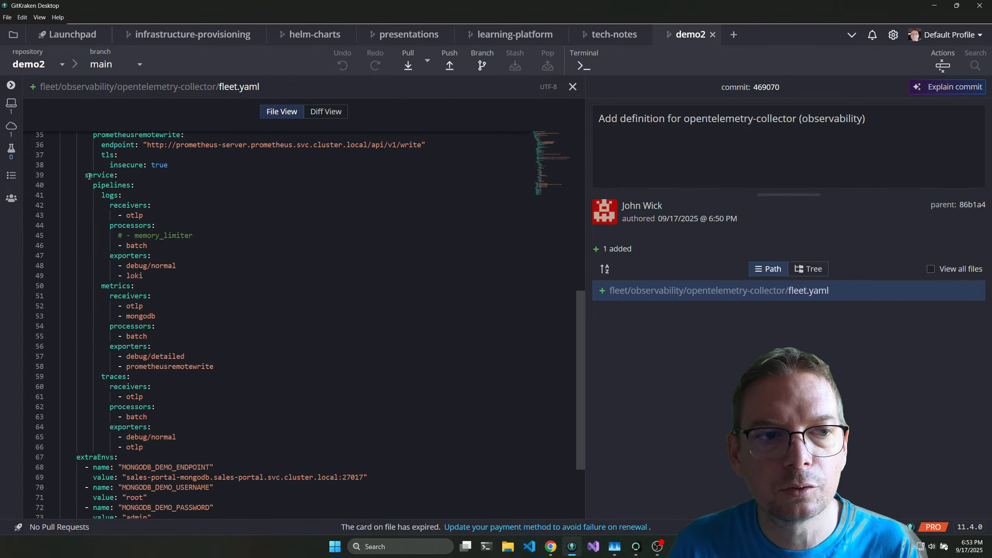
drag(89, 176, 188, 387)
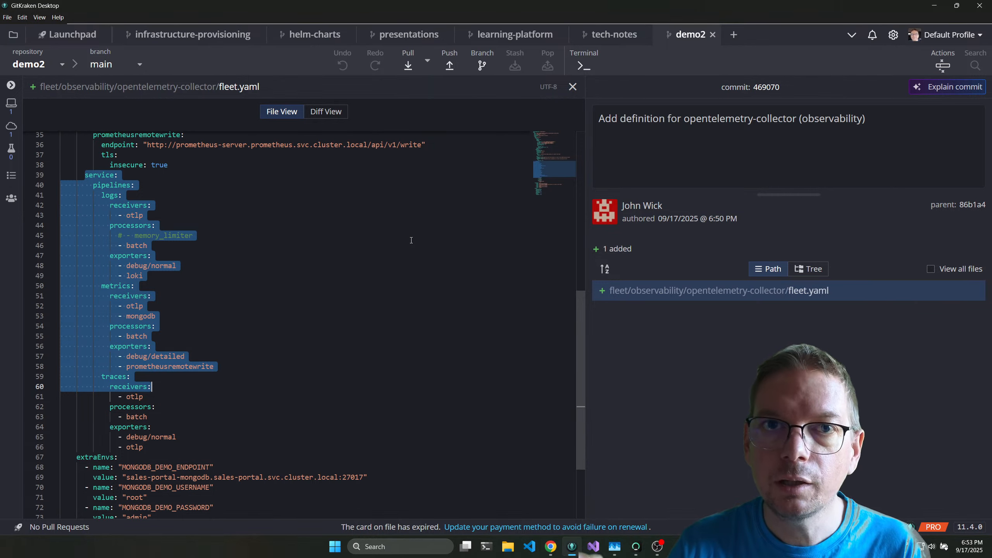
Switch to the Instruqt lab in Chrome, reload the Grafana site and log in with the username admin and the password from the instructions.
key(alt+Tab)
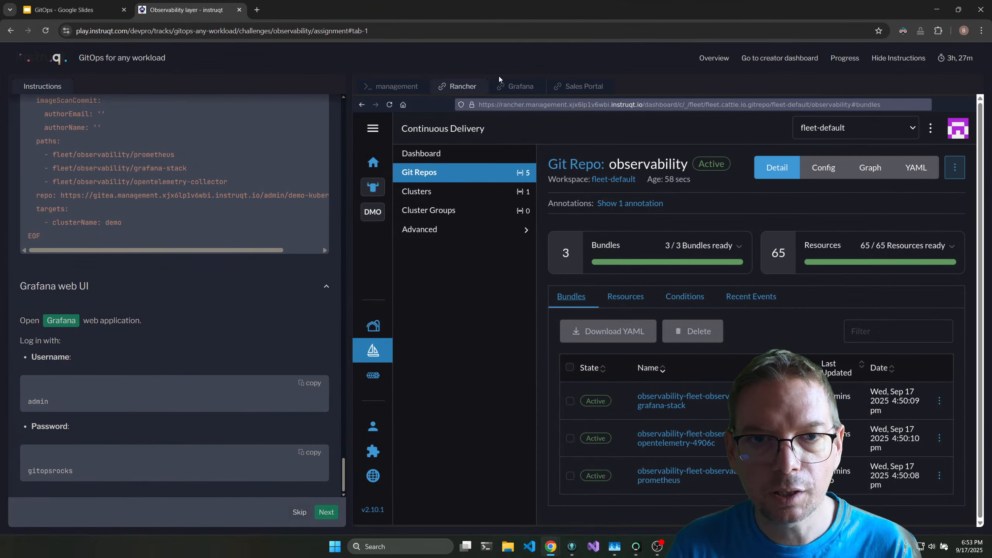
click(518, 86)
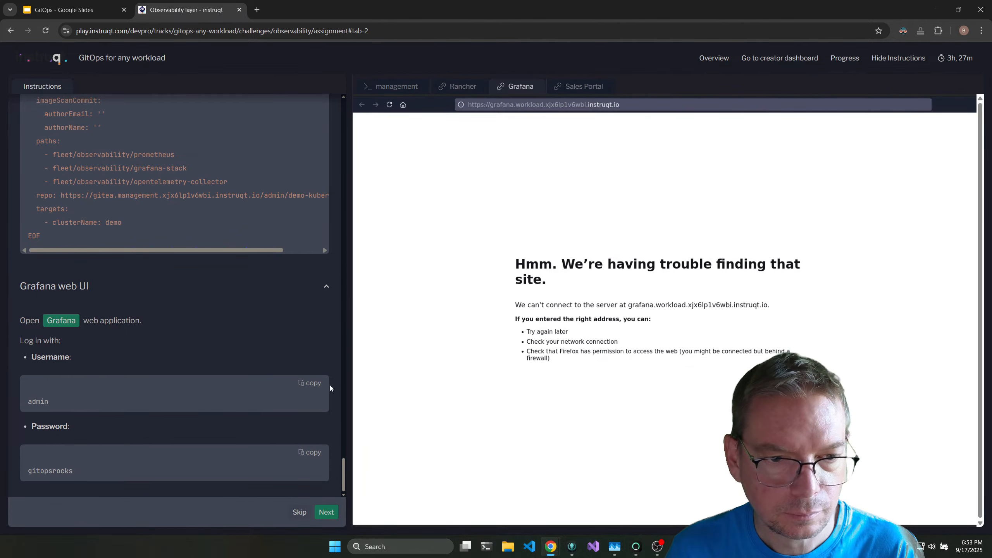
click(385, 109)
click(313, 383)
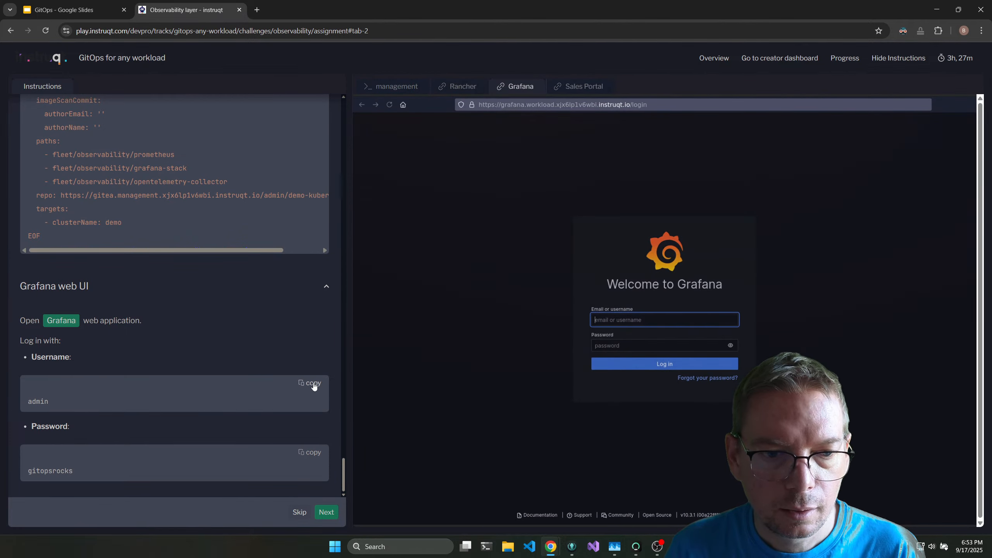
click(641, 318)
key(ctrl+v)
click(312, 453)
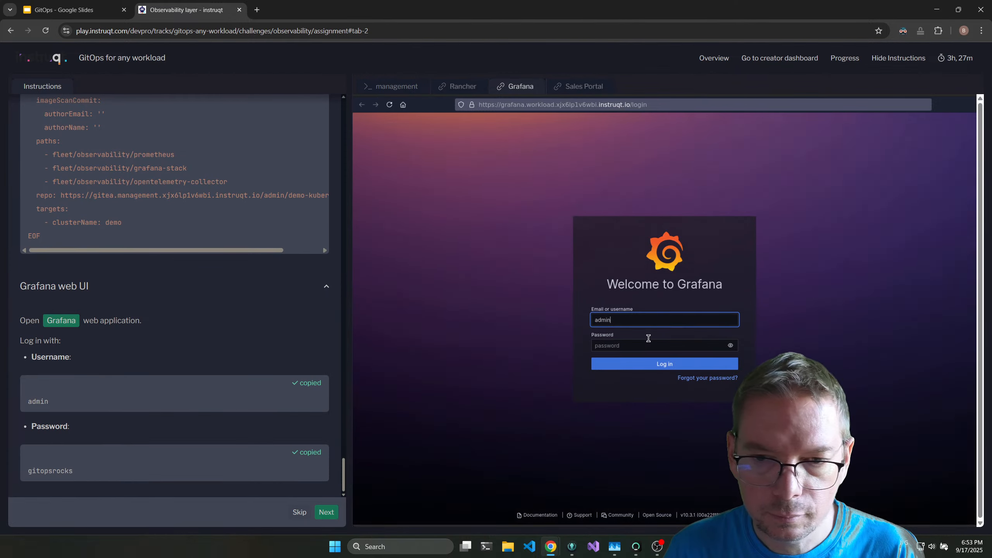
click(629, 345)
key(ctrl+v)
click(655, 368)
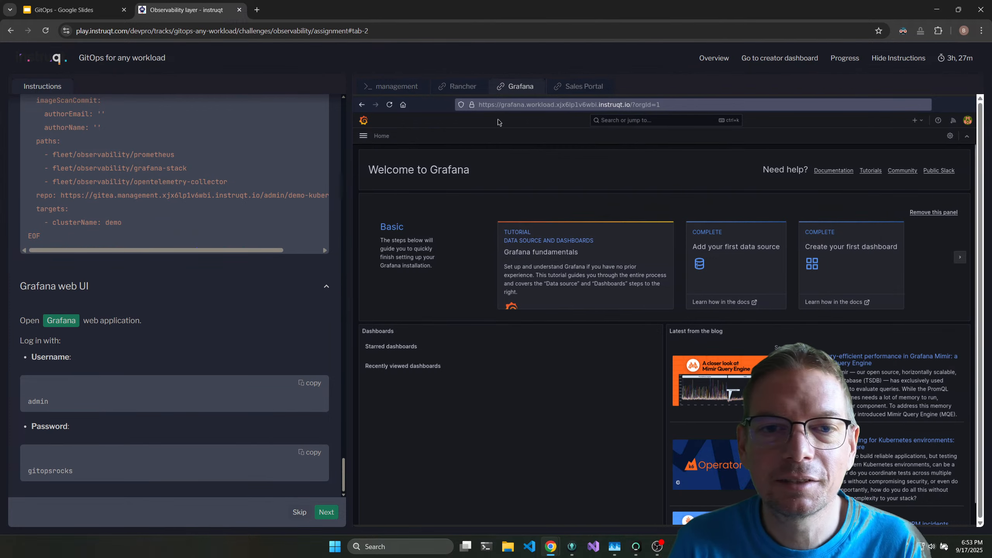
Open Grafana's Node Exporter Full dashboard with the page enlarged, and submit the observability challenge as completed.
click(364, 136)
click(391, 191)
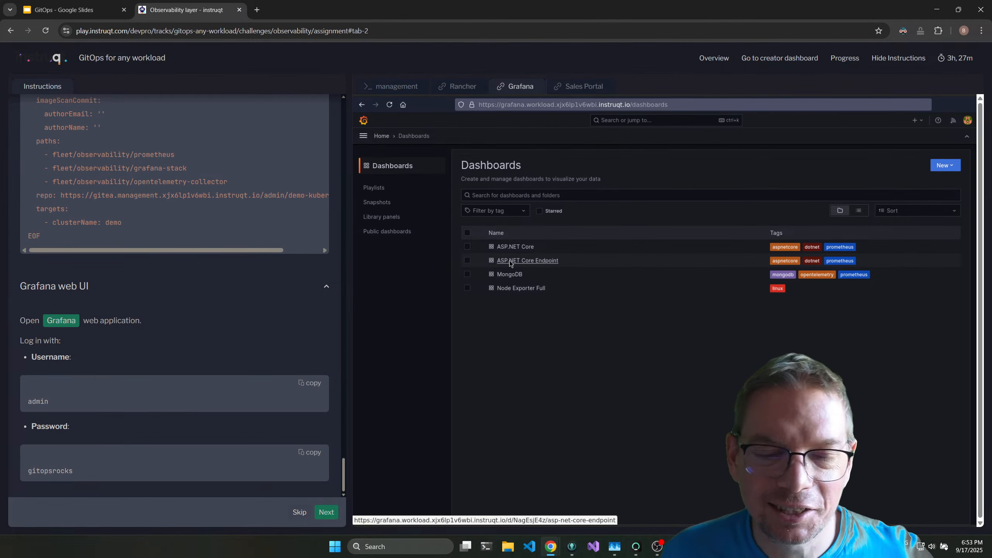
key(ctrl+plus)
key(ctrl+plus)
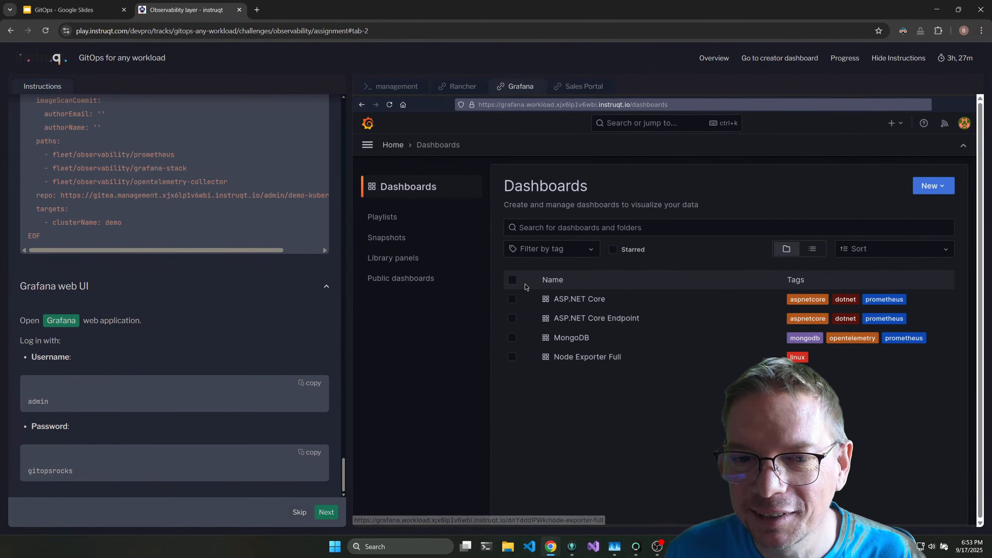
click(582, 358)
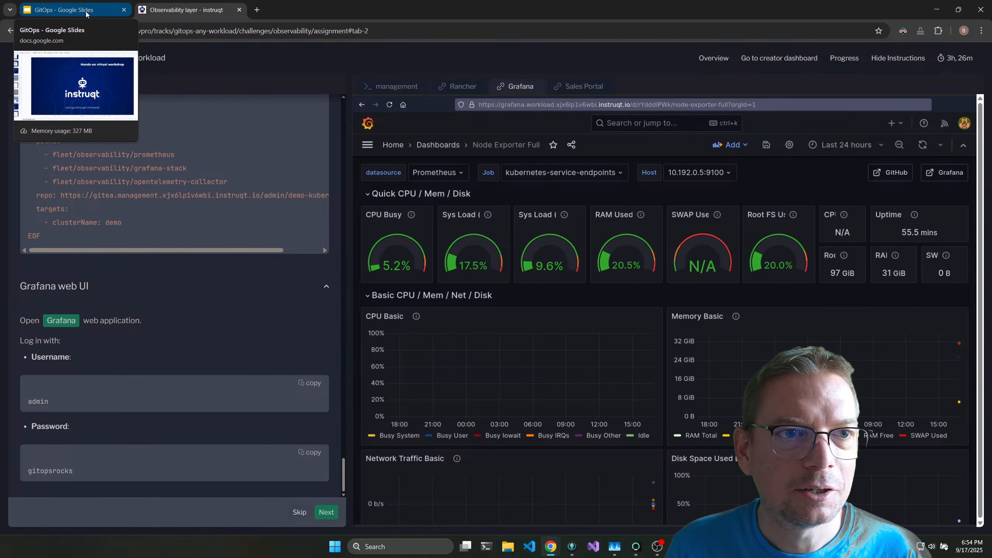
click(327, 512)
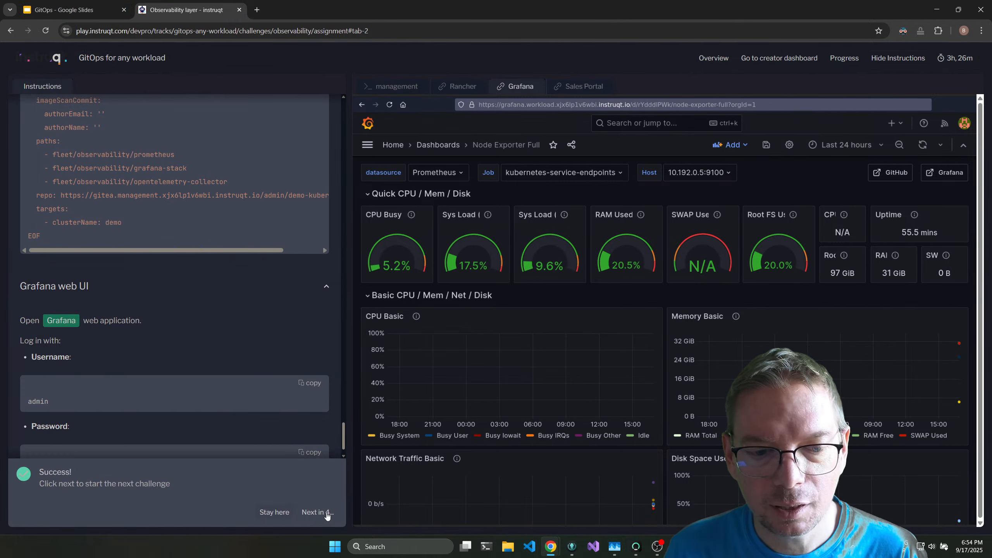
Start the Playground challenge and expand its 2048 game and GKE with Cluster API exercises to read their tasks.
click(316, 512)
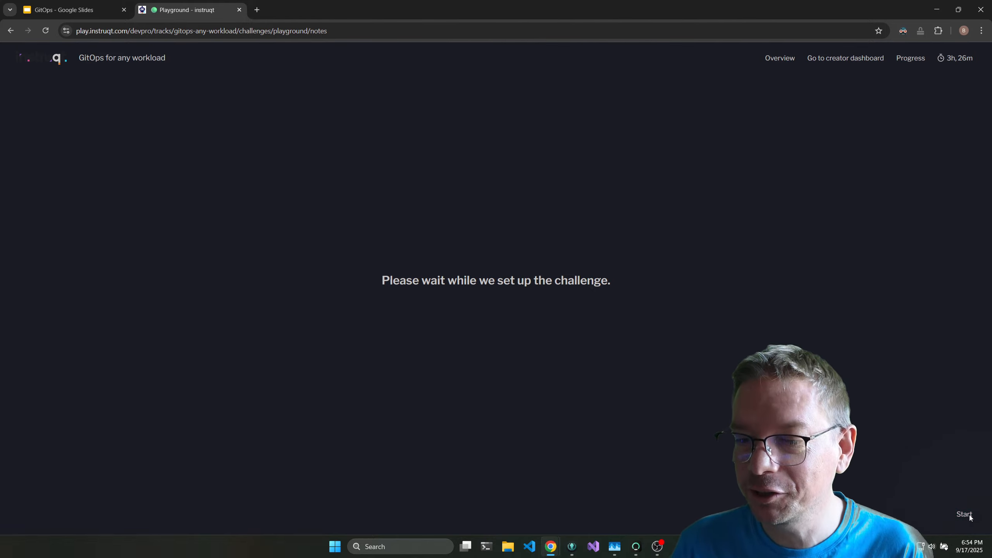
click(968, 515)
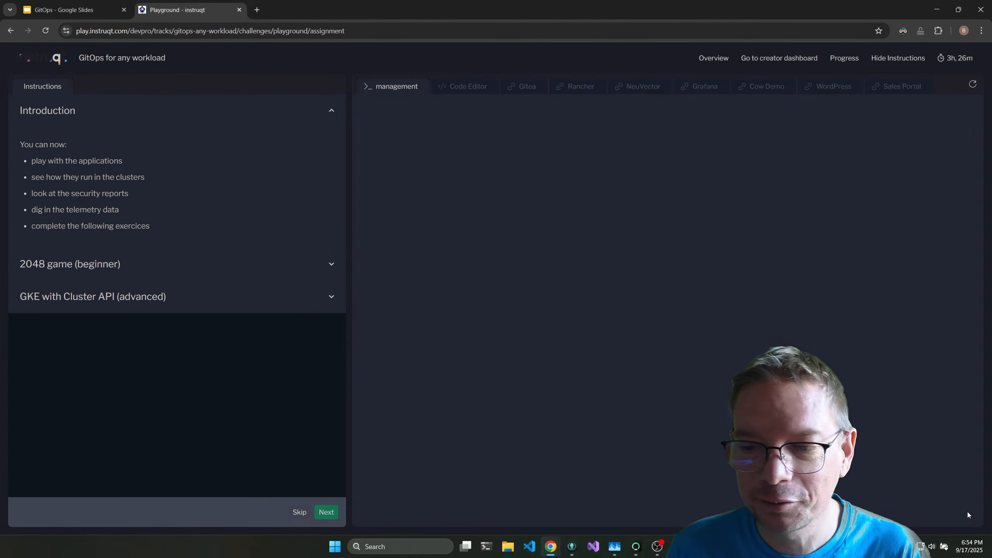
click(128, 269)
click(293, 424)
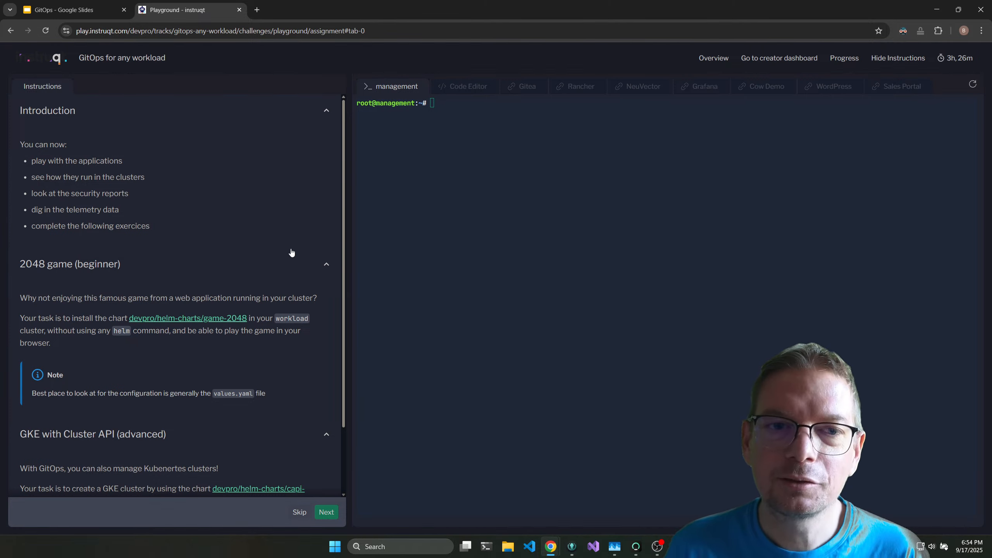
scroll(205, 261, down, 2)
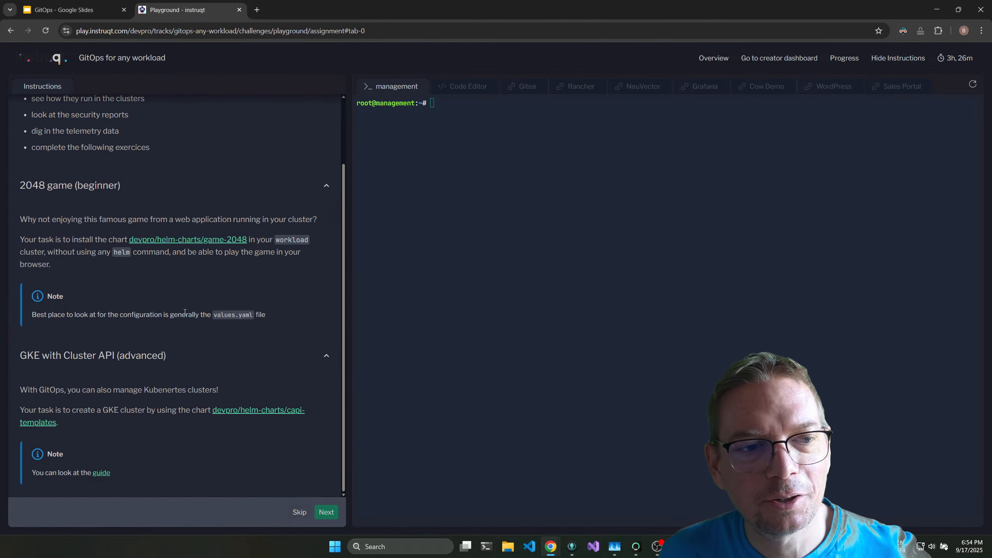
scroll(166, 216, up, 1)
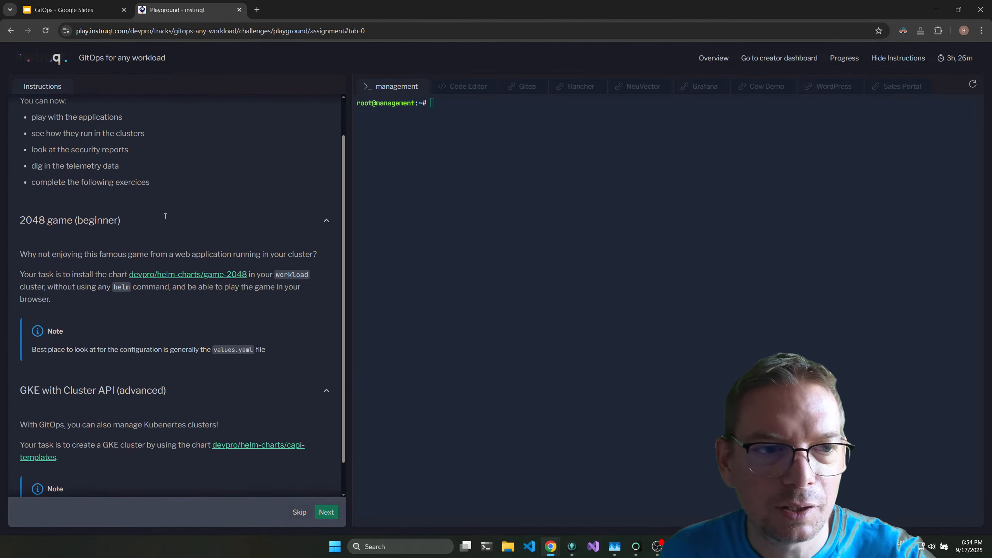
scroll(166, 216, up, 1)
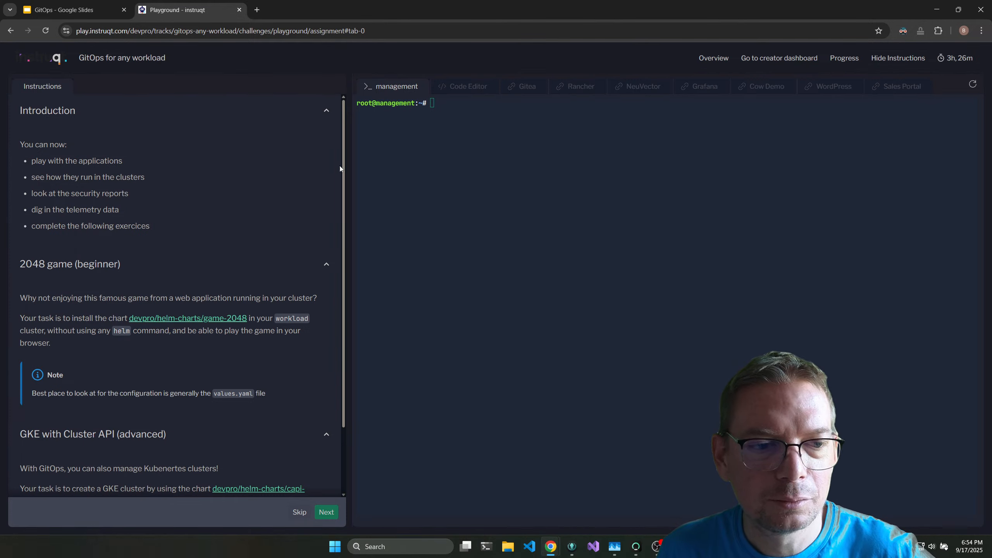
Look at the playground's Code Editor workspace and the demo-kubernetes repository in Gitea, rereading the exercise instructions.
click(461, 87)
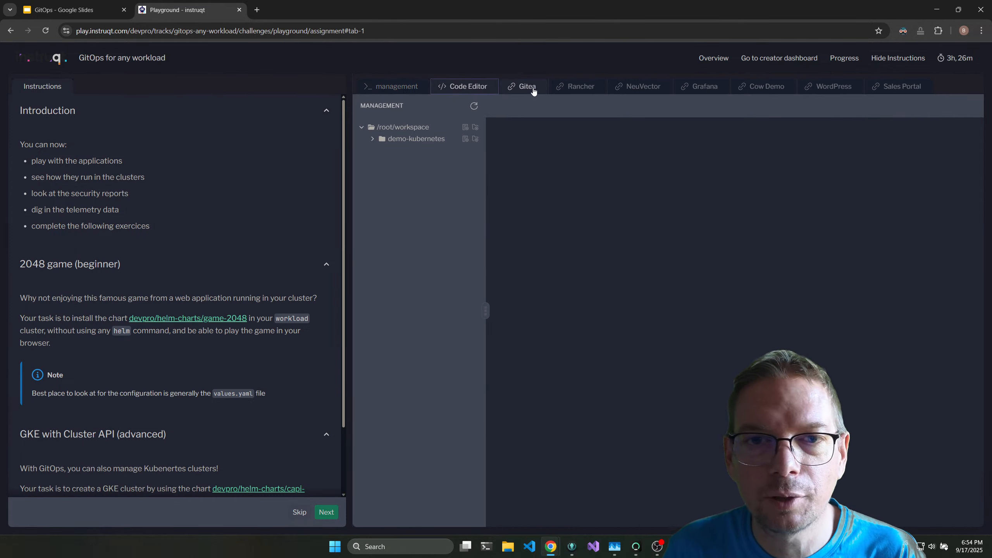
click(531, 88)
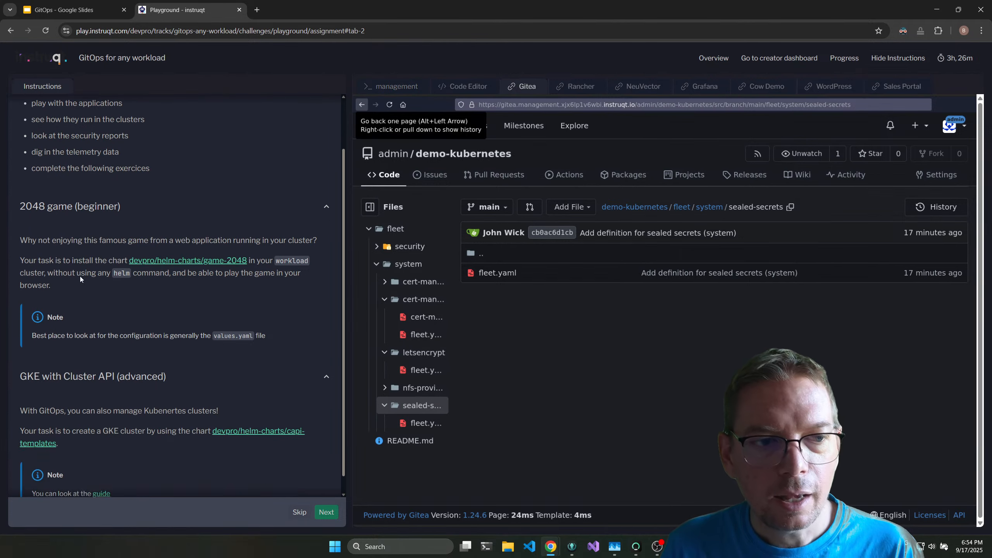
scroll(116, 174, down, 2)
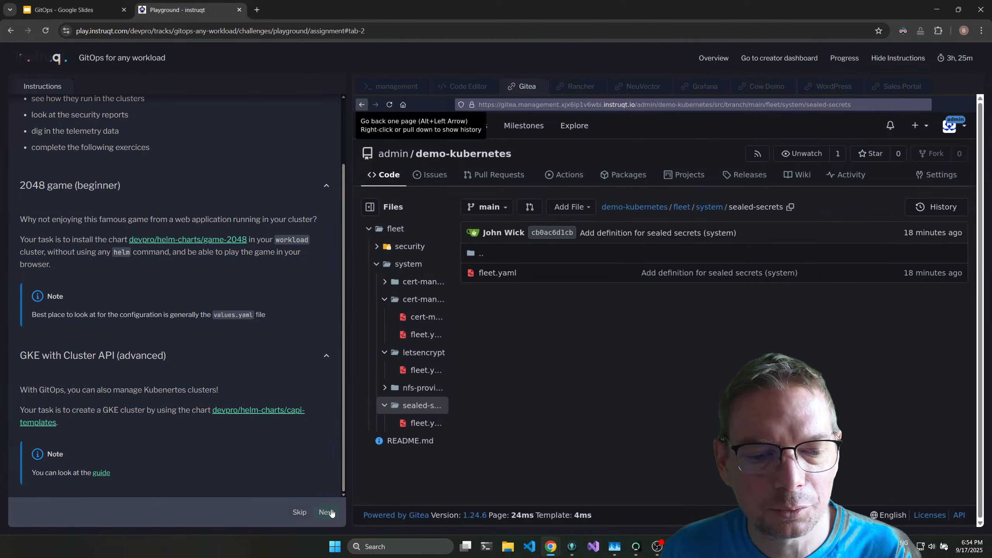
Switch to the GitOps deck in Google Slides and present it full screen from the Hands-on virtual workshop slide.
mouse_move(90, 8)
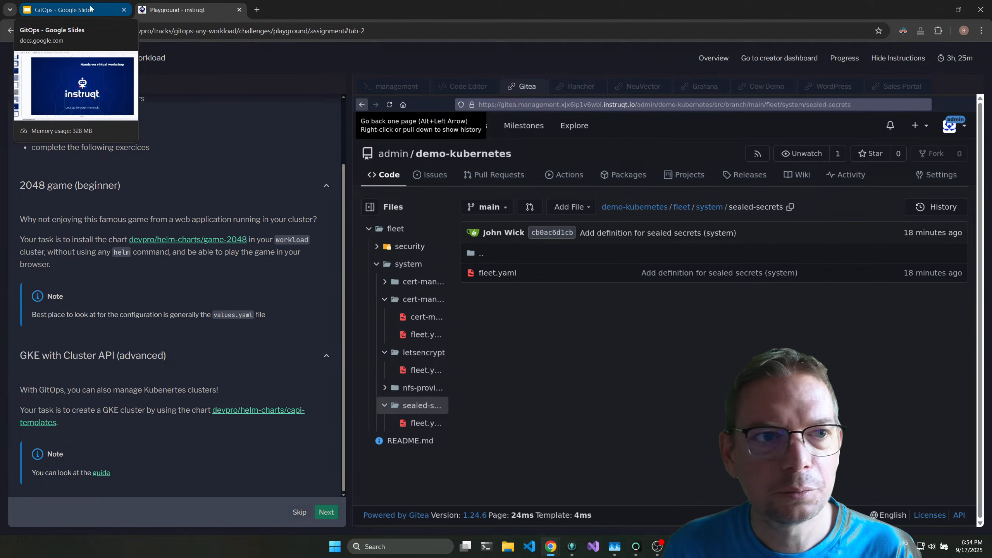
click(90, 8)
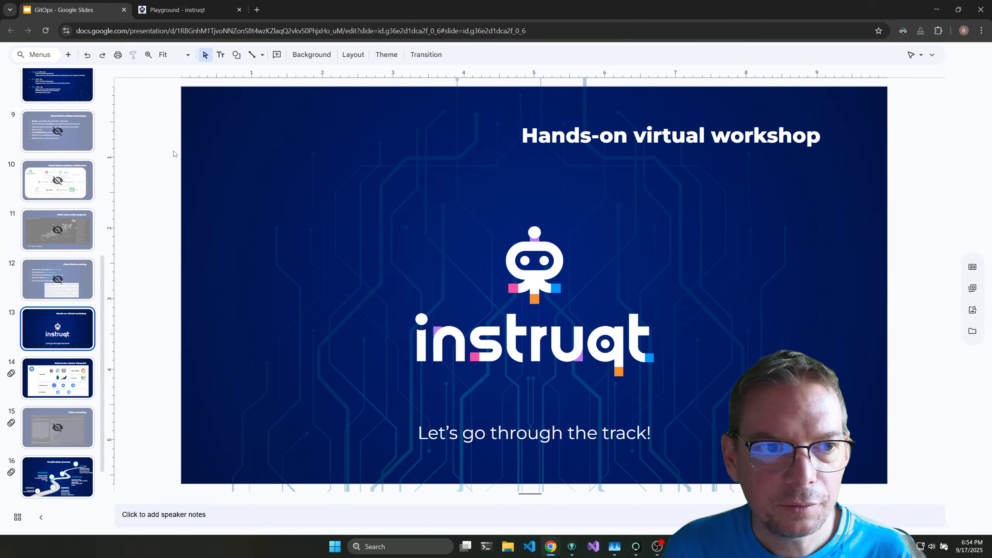
key(ctrl+F5)
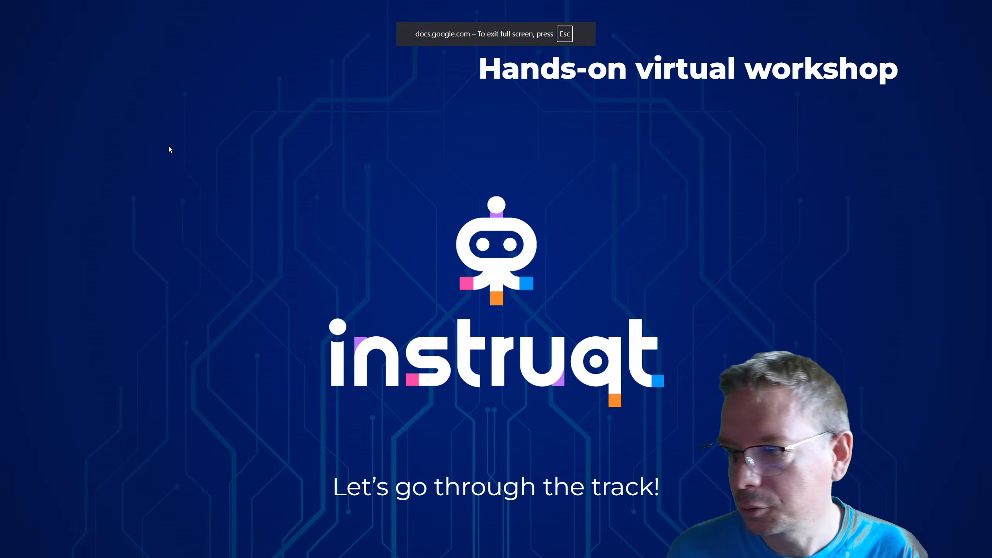